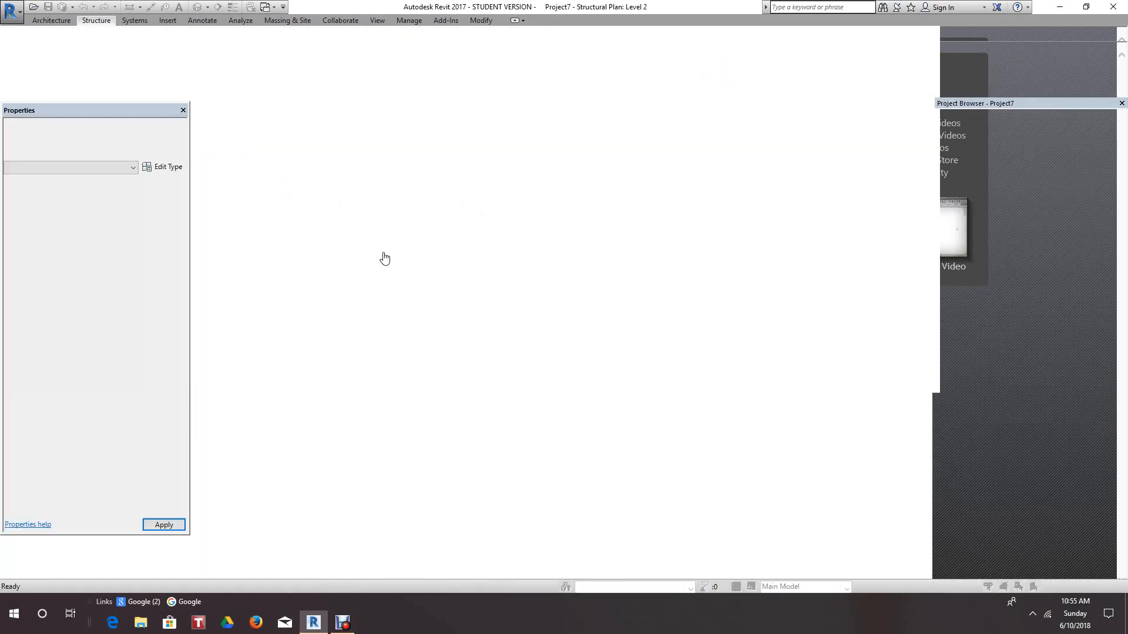
pyautogui.scroll(2, 547, 286)
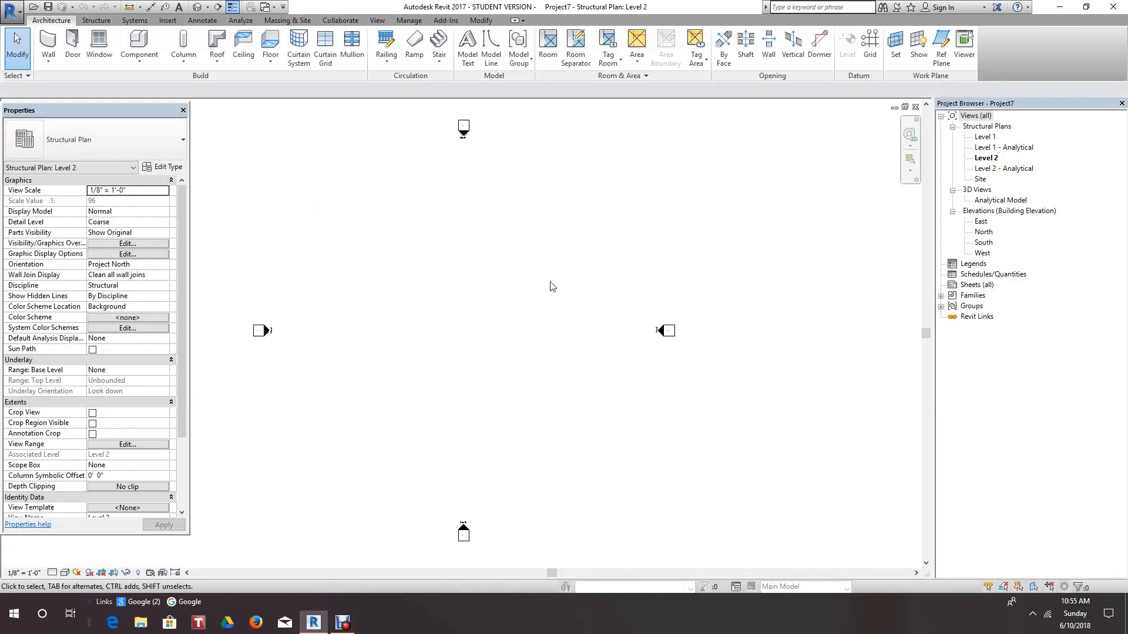
pyautogui.moveTo(549, 285); pyautogui.dragTo(668, 267, button='middle')
pyautogui.scroll(-1, 667, 267)
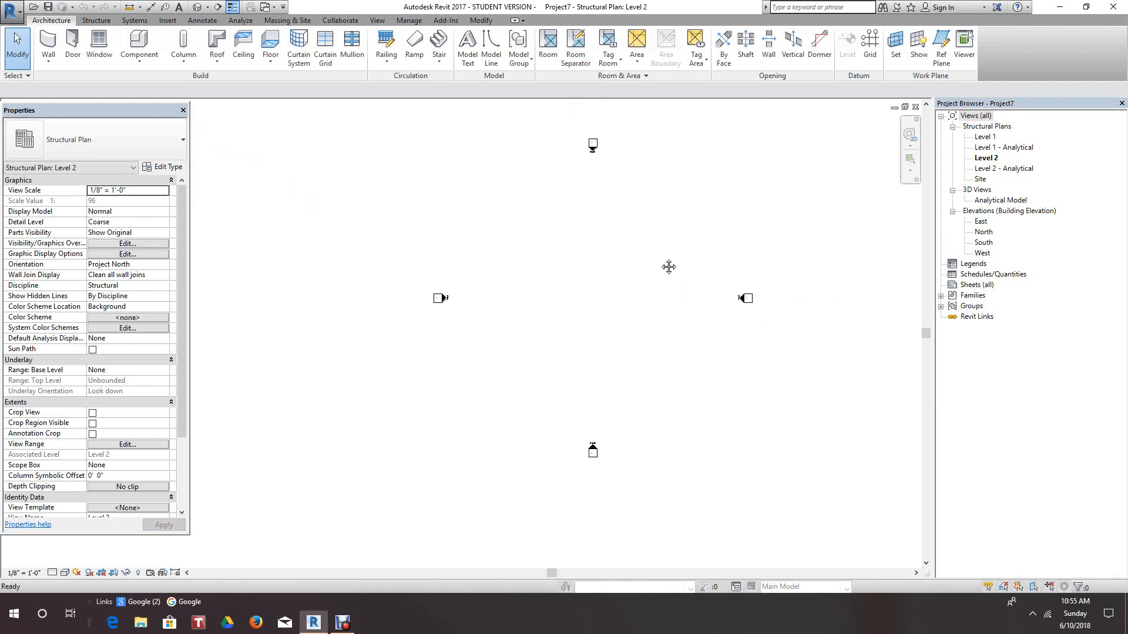
pyautogui.middleClick(668, 267)
pyautogui.middleClick(668, 267)
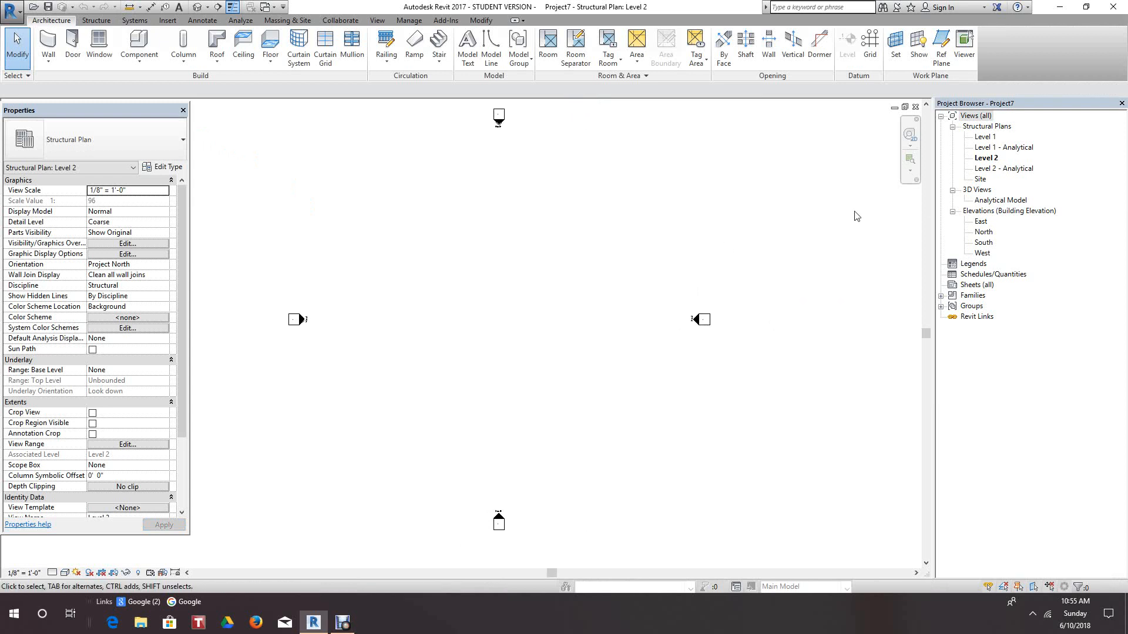
# - Open the South building elevation and bring the Level 1 and Level 2 lines into view
pyautogui.doubleClick(983, 243)
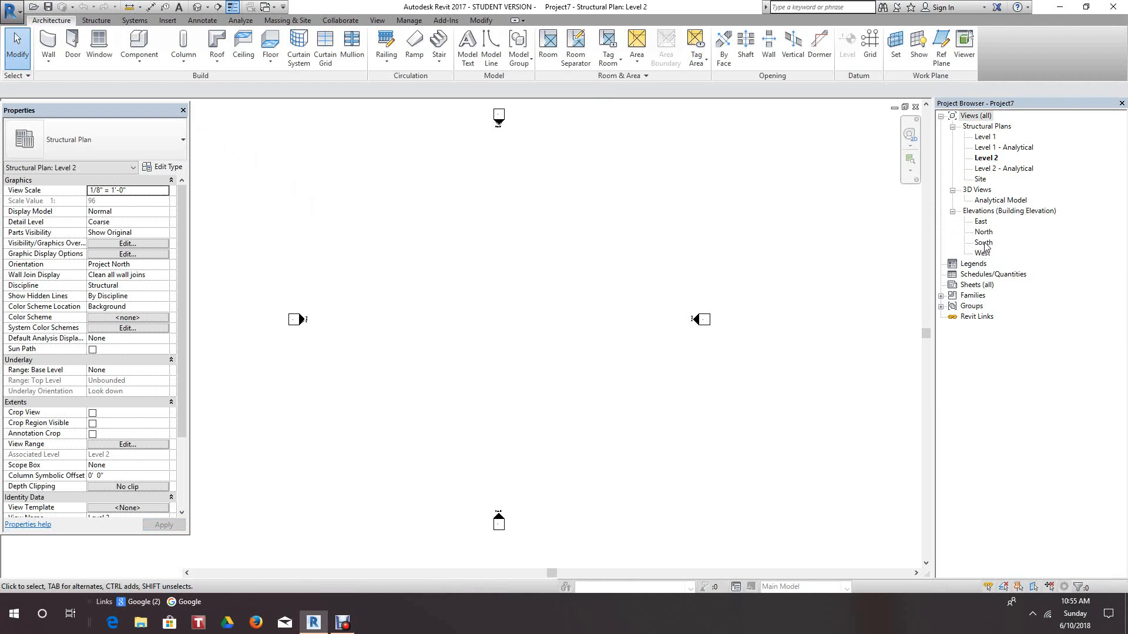
pyautogui.scroll(3, 822, 339)
pyautogui.moveTo(838, 351); pyautogui.dragTo(498, 448, button='middle')
pyautogui.scroll(2, 505, 432)
pyautogui.moveTo(541, 411); pyautogui.dragTo(690, 351, button='middle')
pyautogui.scroll(-4, 593, 361)
pyautogui.scroll(-4, 713, 335)
pyautogui.middleClick(681, 345)
pyautogui.middleClick(681, 345)
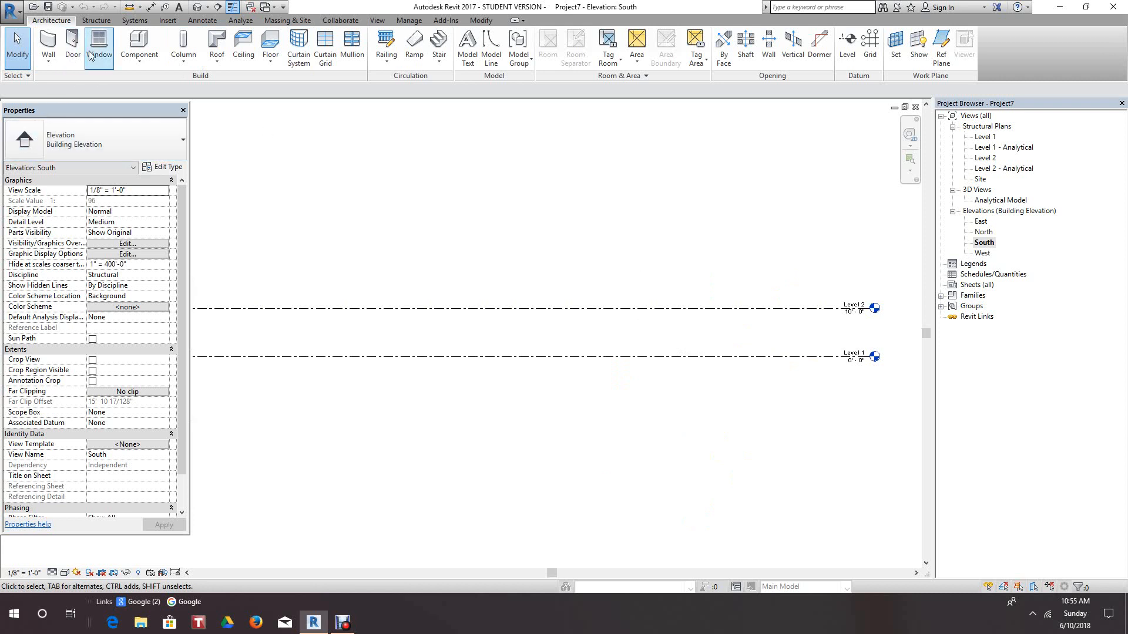
# - Add three levels above Level 2 by picking lines with a 10' offset, at 20', 30' and 40'
pyautogui.click(96, 19)
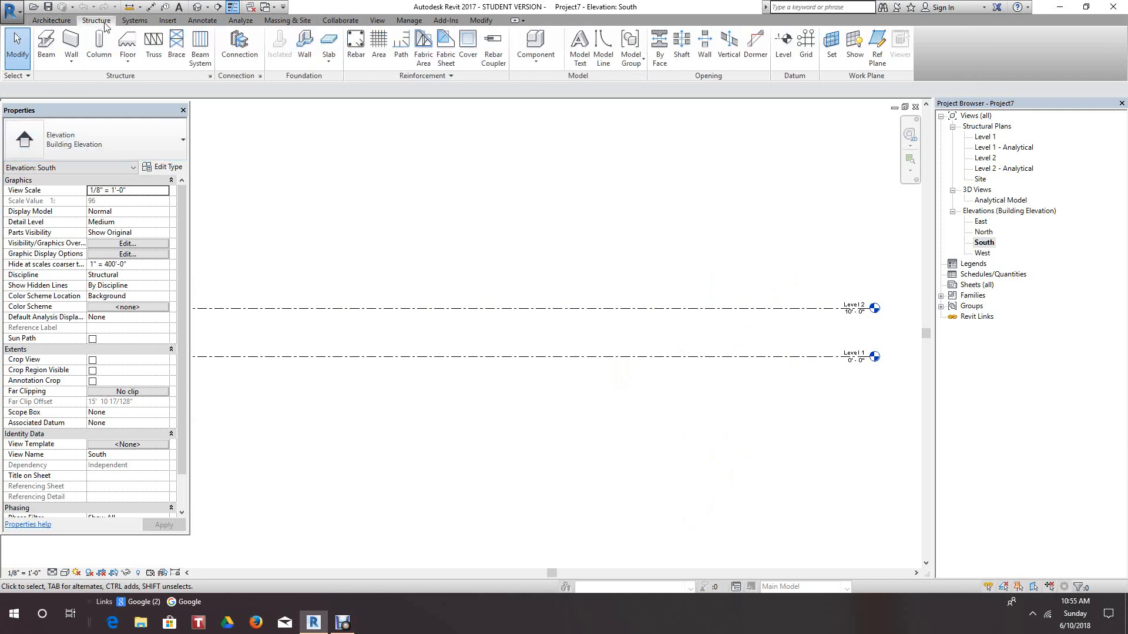
pyautogui.click(784, 46)
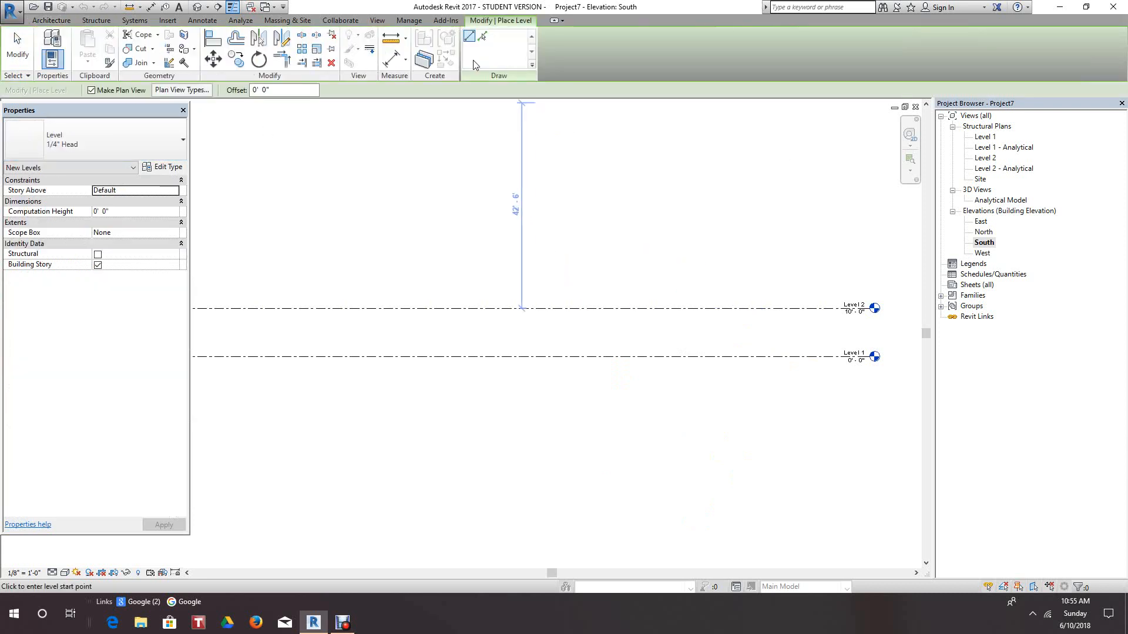
pyautogui.click(484, 37)
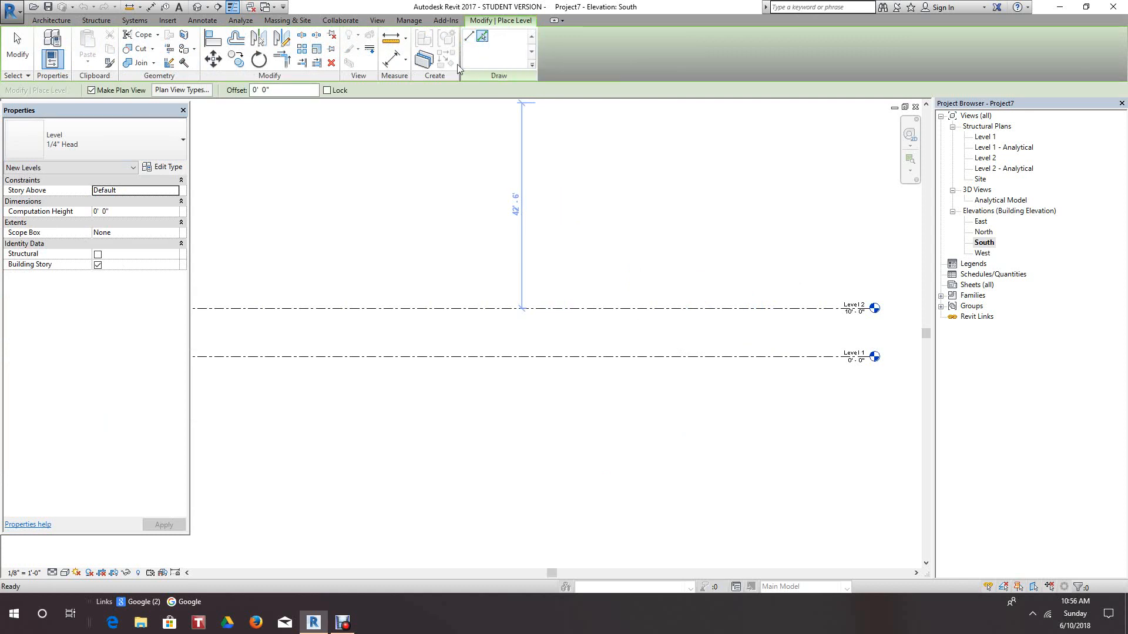
pyautogui.click(253, 90)
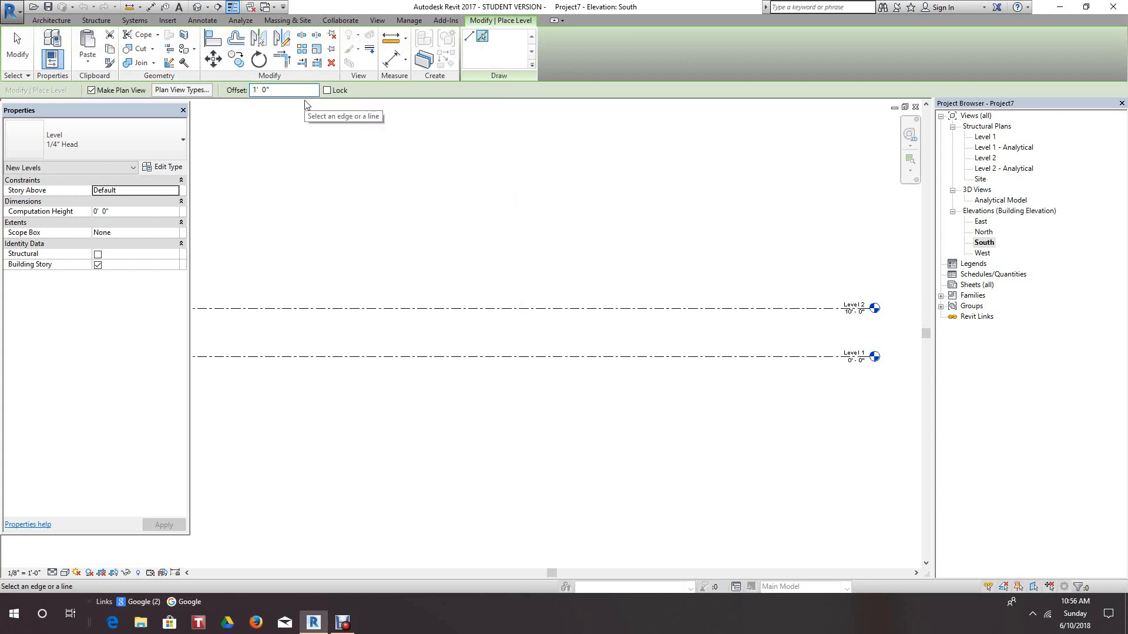
pyautogui.click(520, 308)
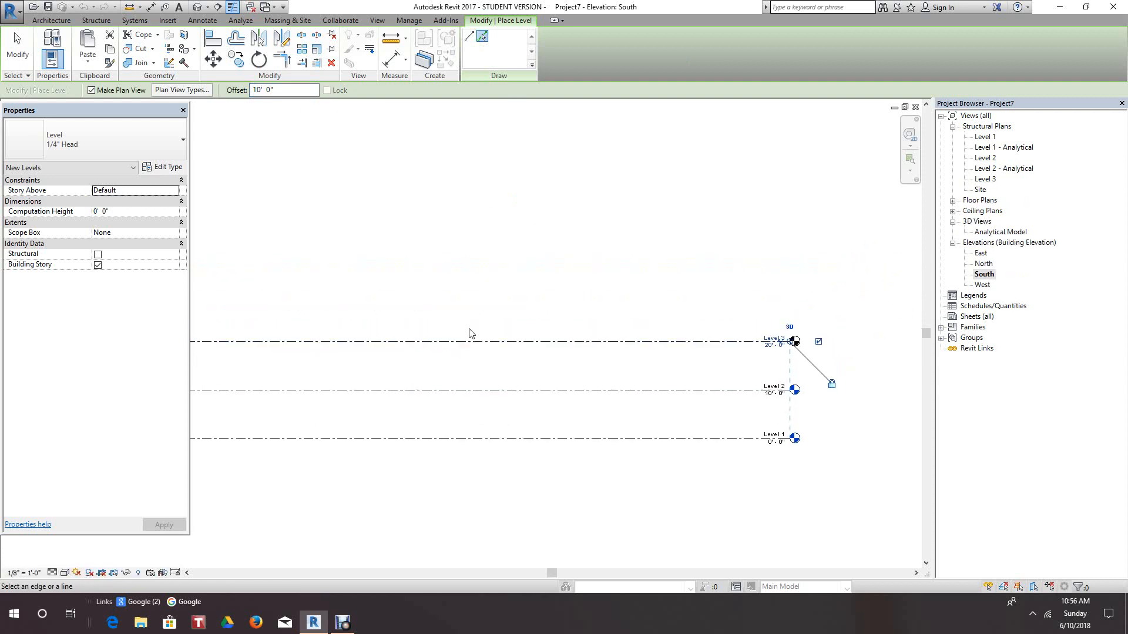
pyautogui.click(468, 341)
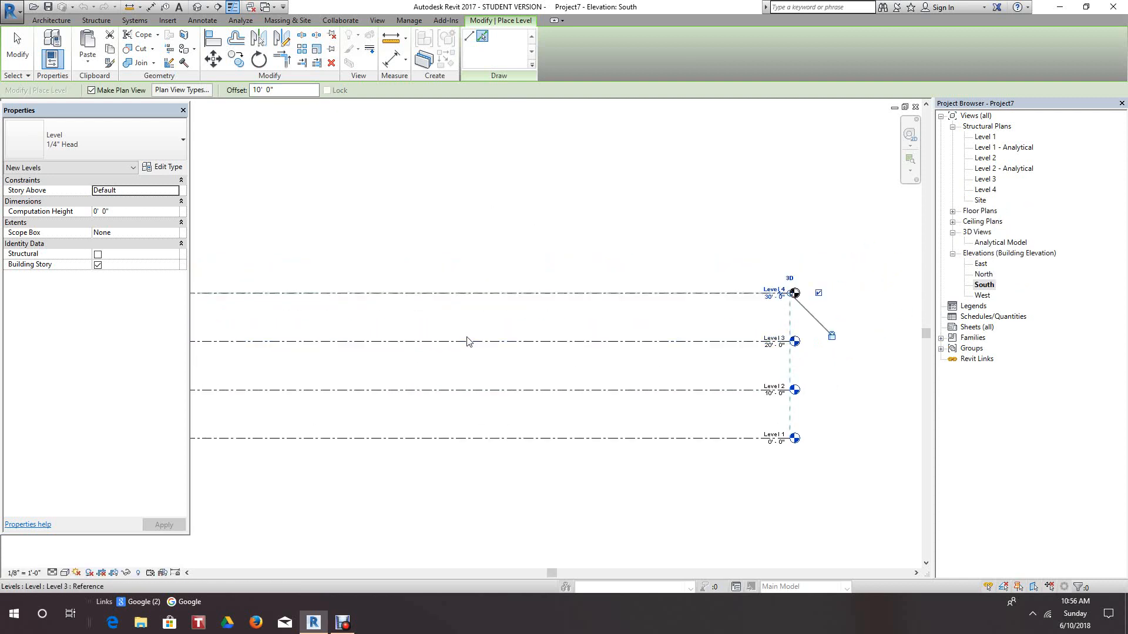
pyautogui.click(500, 292)
# - Continue picking level lines at the 10' offset to add five more levels, from 50' up to 90'
pyautogui.scroll(4, 675, 323)
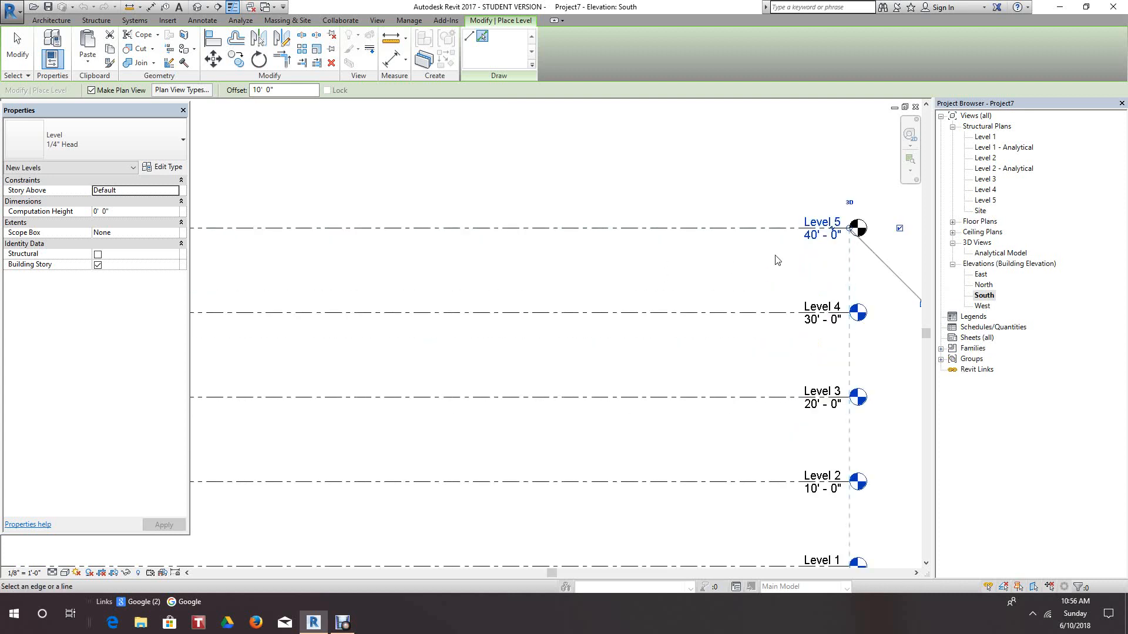
pyautogui.moveTo(502, 372); pyautogui.dragTo(592, 282, button='middle')
pyautogui.click(591, 282)
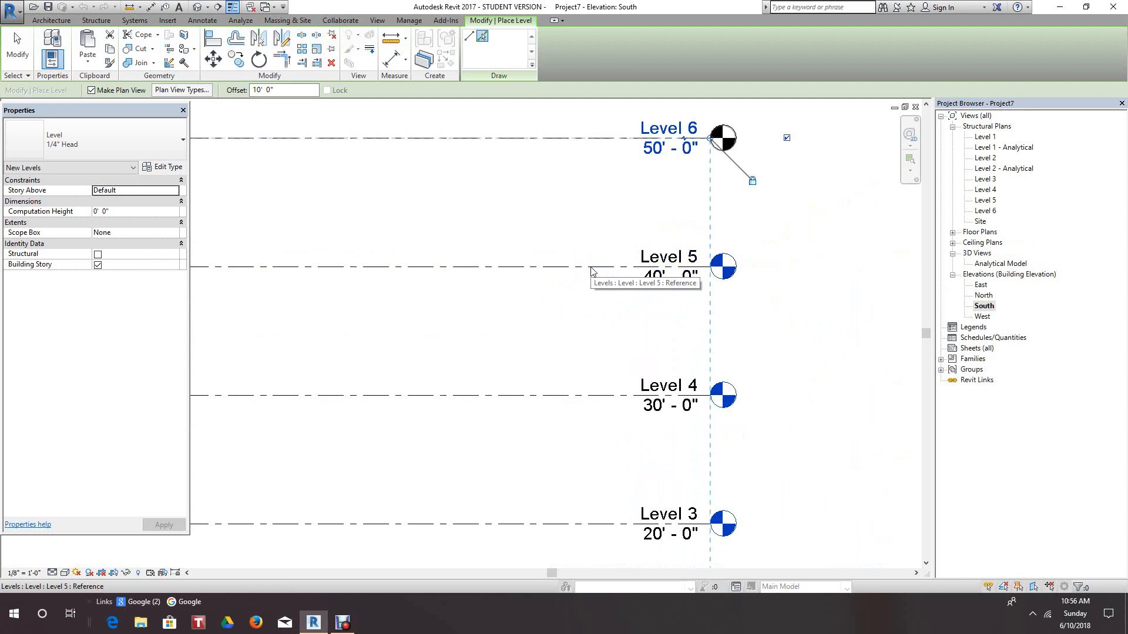
pyautogui.click(602, 276)
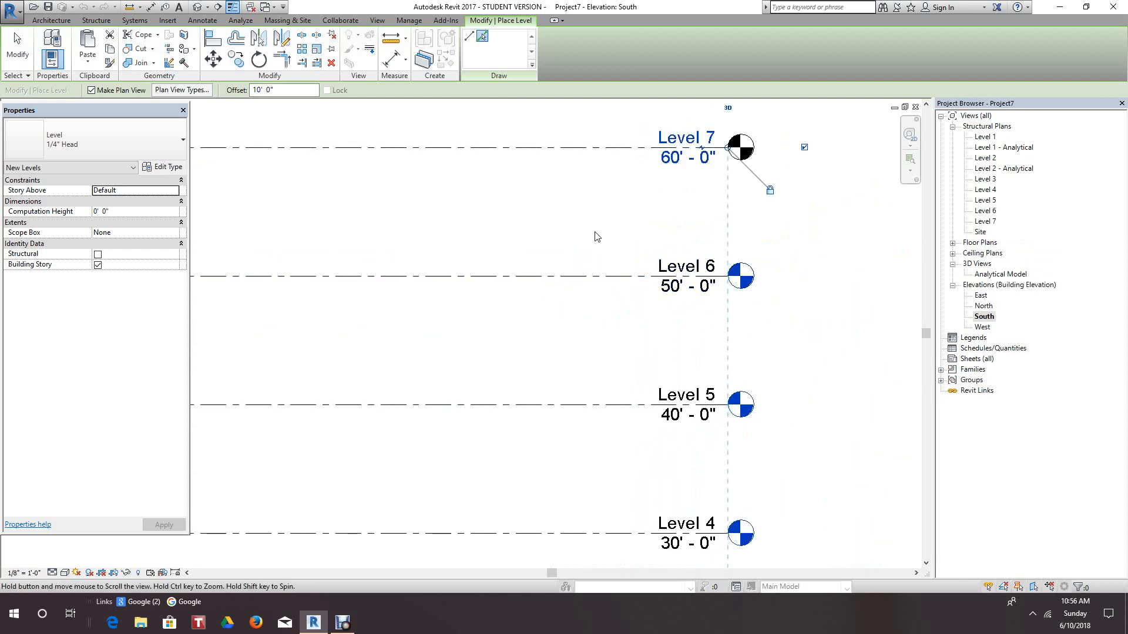
pyautogui.click(619, 260)
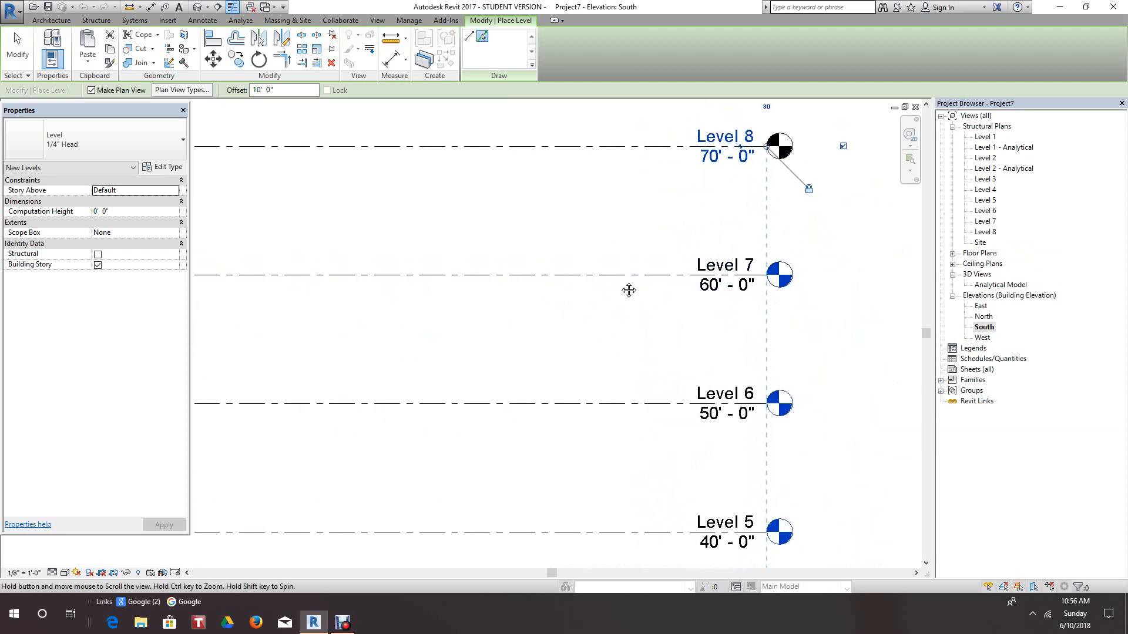
pyautogui.click(639, 258)
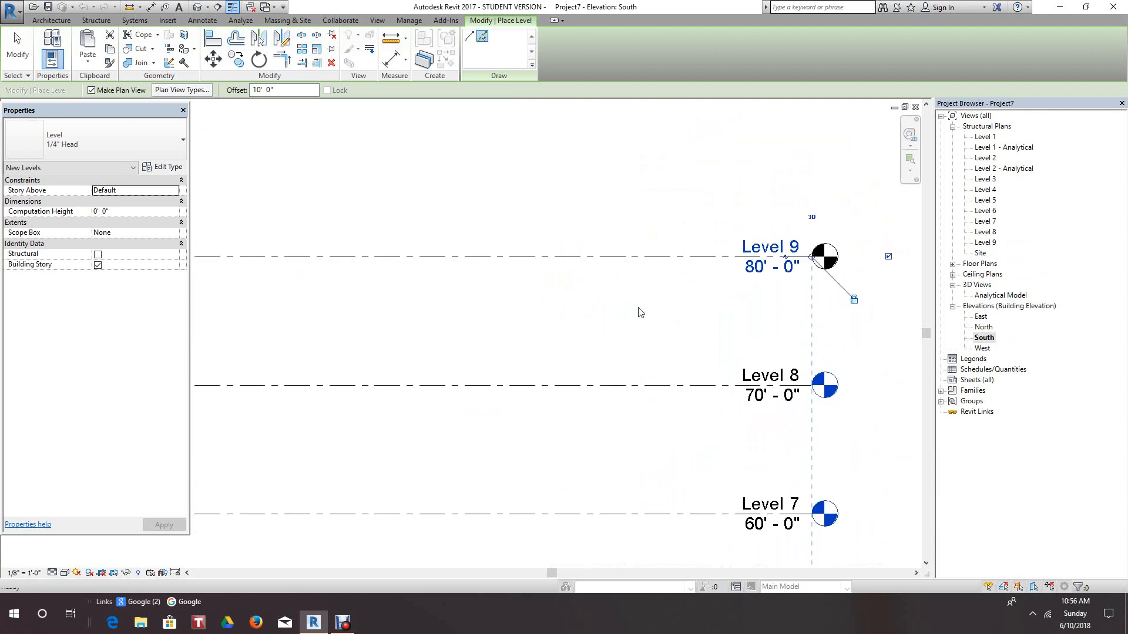
pyautogui.click(640, 260)
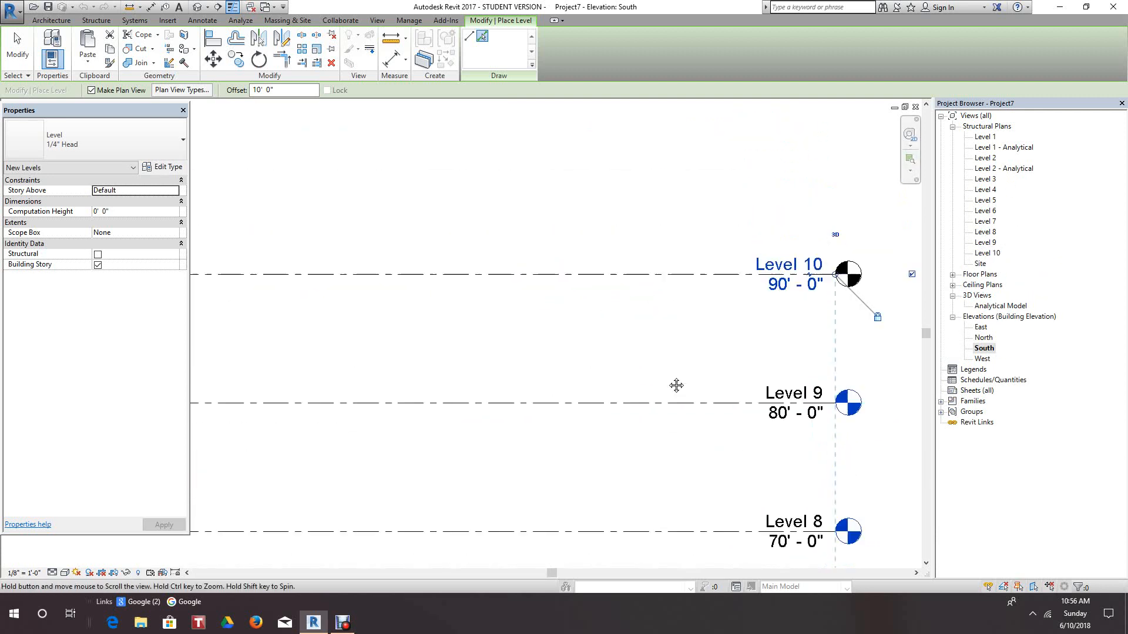
# - End level placement and check the level stack from the highest level down to Level 1
pyautogui.scroll(-2, 652, 351)
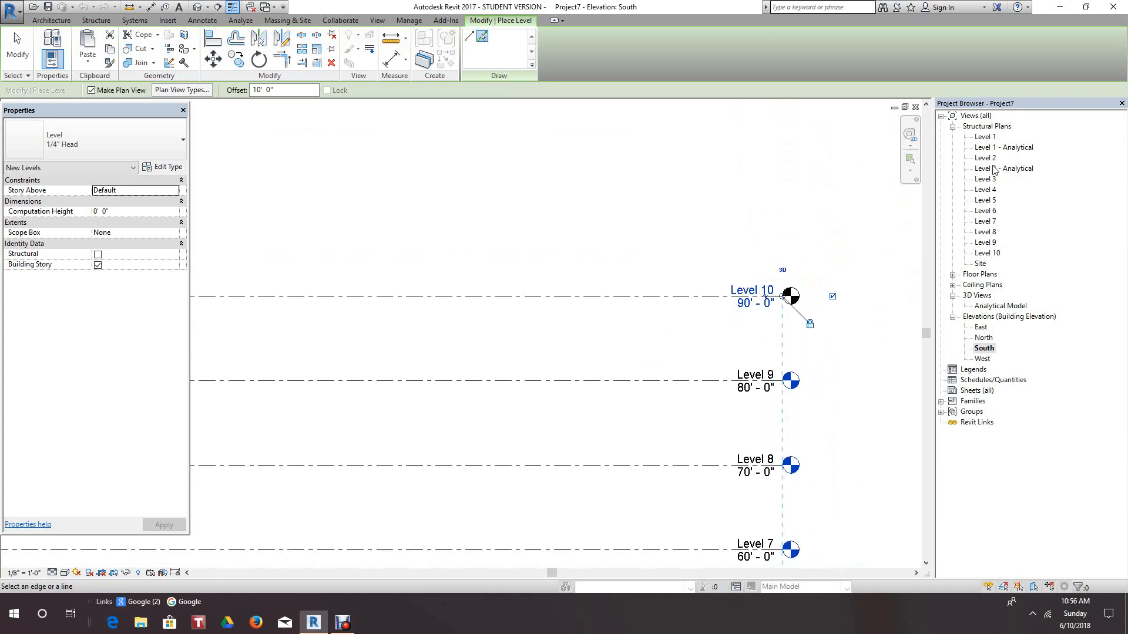
pyautogui.scroll(-4, 833, 410)
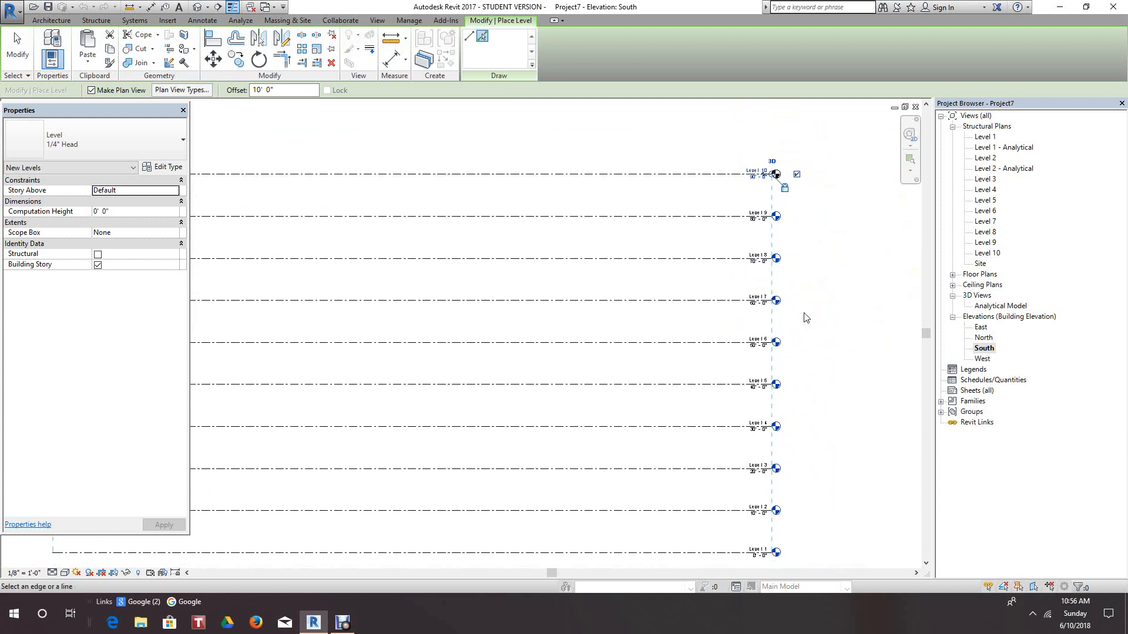
pyautogui.moveTo(802, 315); pyautogui.dragTo(807, 290, button='middle')
pyautogui.scroll(2, 787, 429)
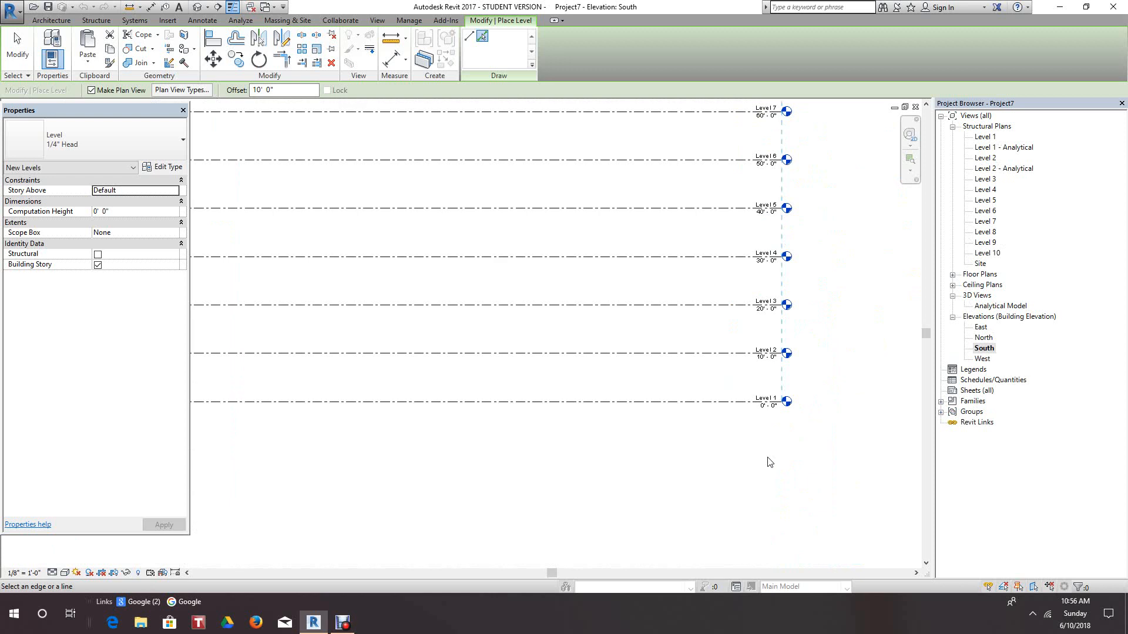
pyautogui.rightClick(769, 462)
pyautogui.click(817, 307)
pyautogui.scroll(1, 791, 453)
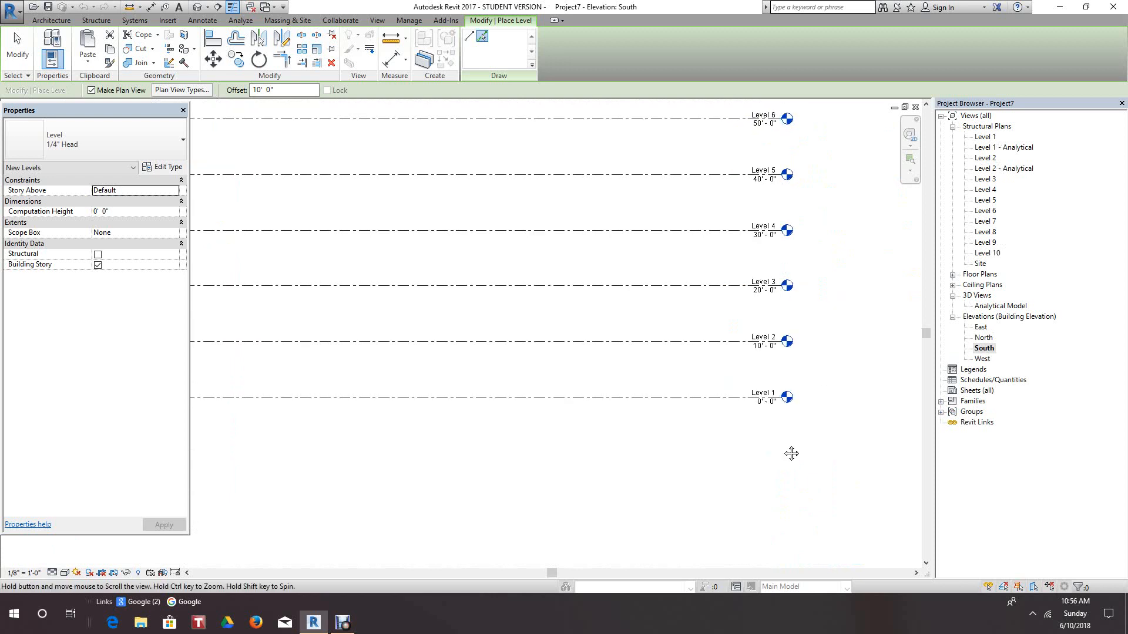
pyautogui.scroll(-1, 791, 454)
pyautogui.press('Escape')
pyautogui.press('Escape')
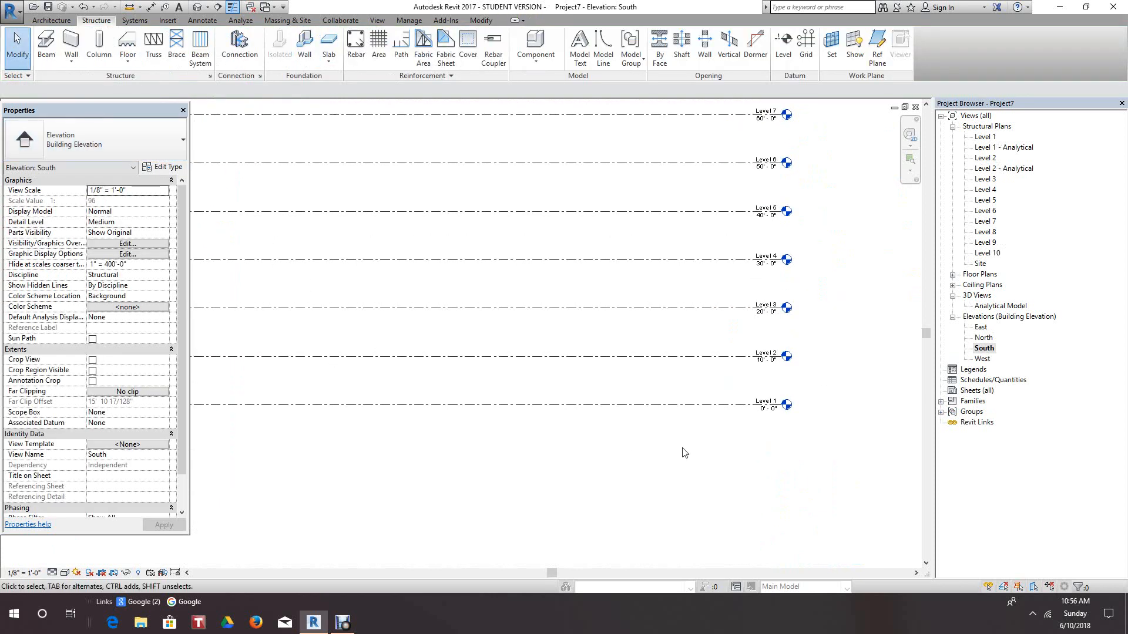
# - Rename Level 1 as TOF and have its corresponding views renamed too
pyautogui.scroll(5, 768, 446)
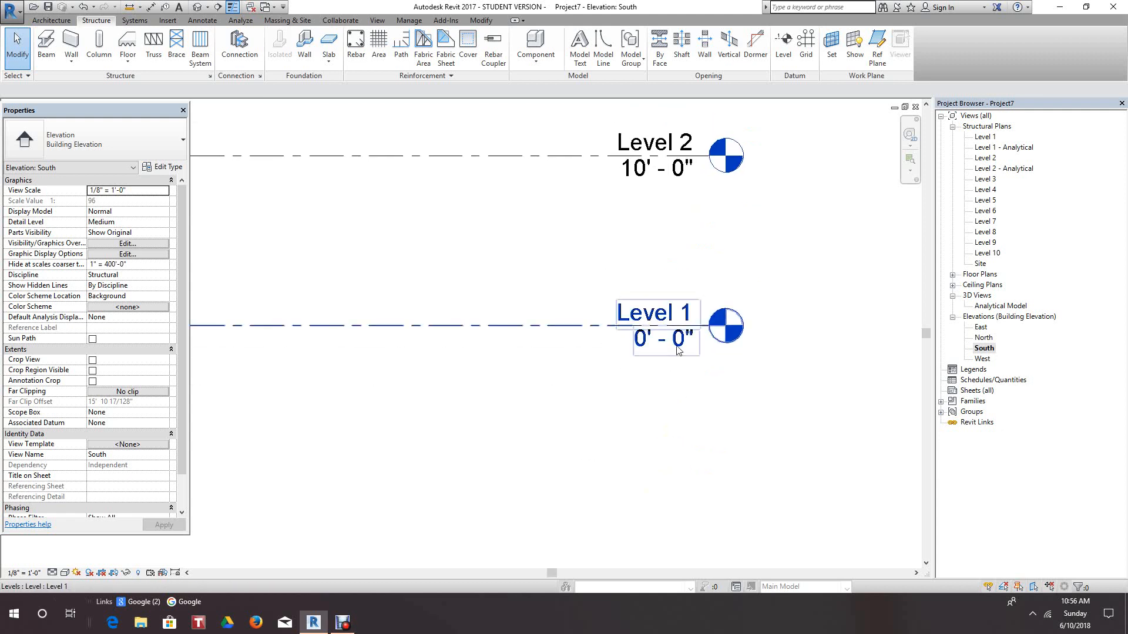
pyautogui.click(677, 351)
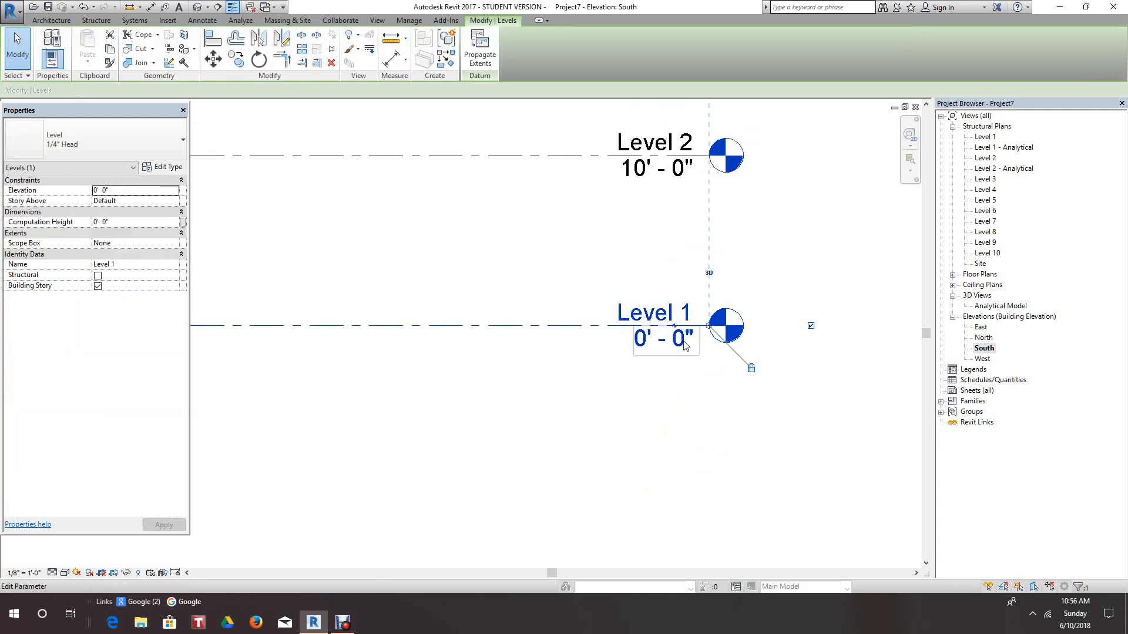
pyautogui.click(675, 313)
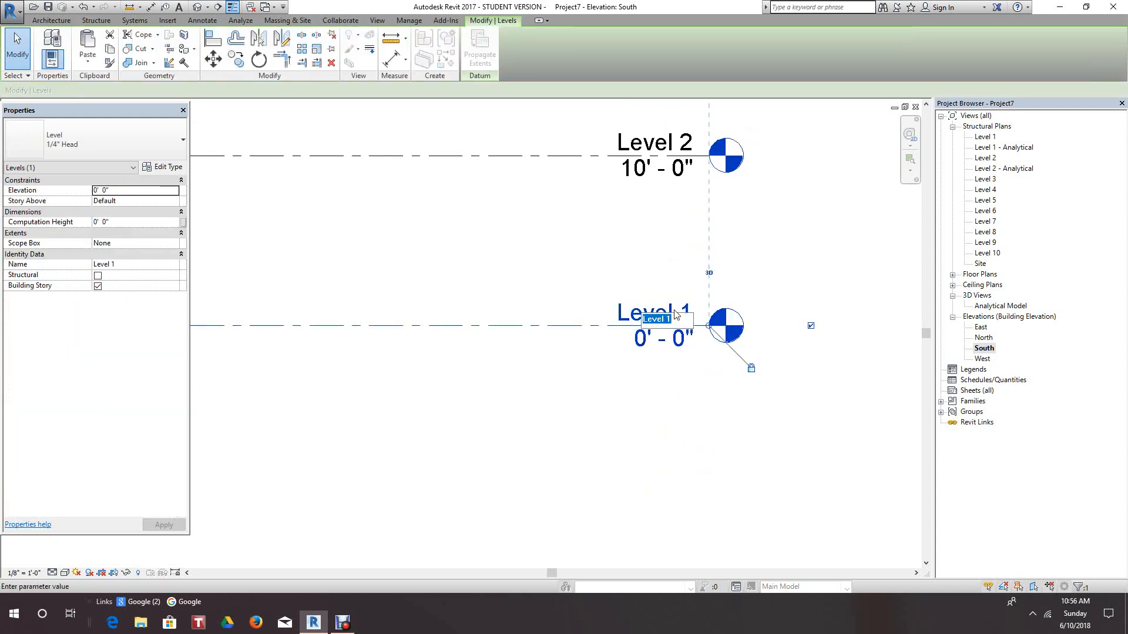
pyautogui.click(667, 415)
pyautogui.click(656, 312)
pyautogui.click(594, 532)
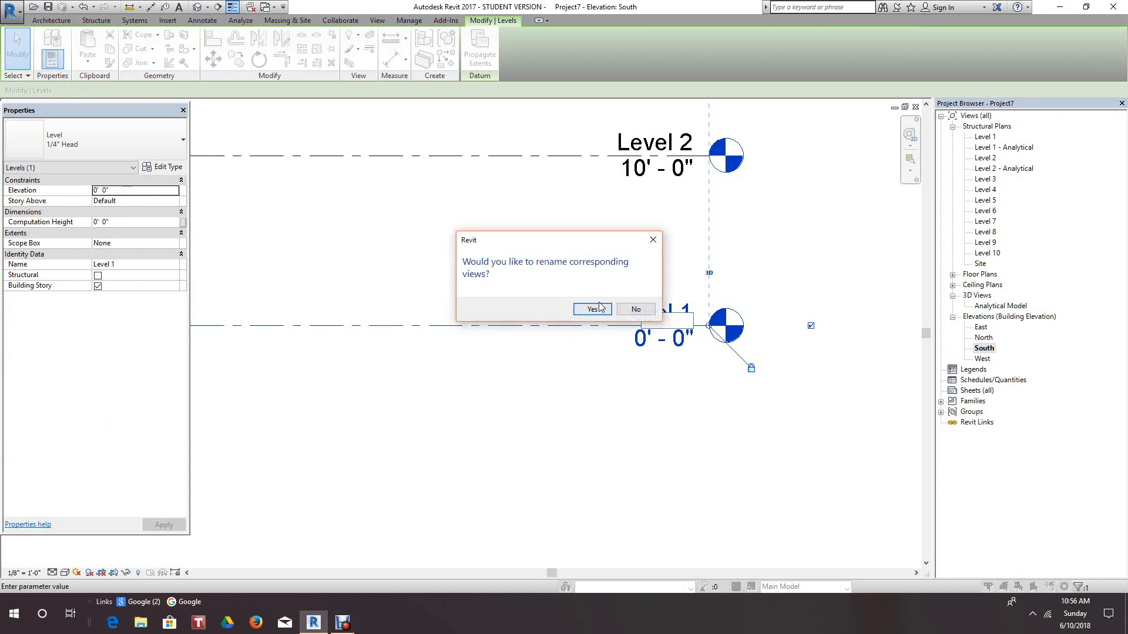
pyautogui.click(592, 309)
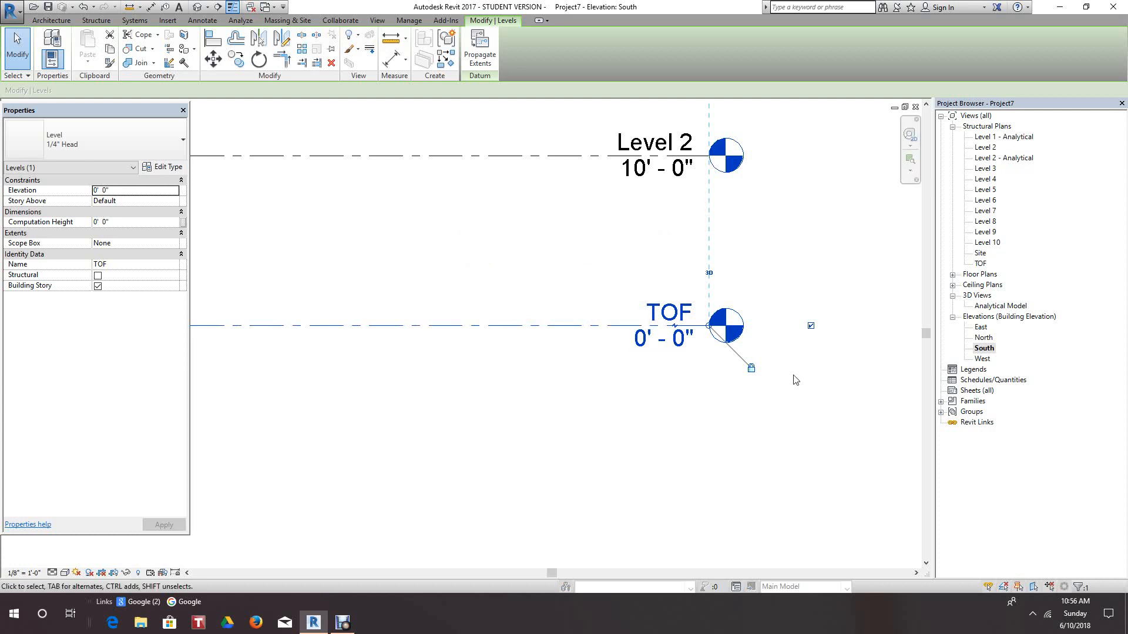
pyautogui.moveTo(793, 379); pyautogui.dragTo(787, 458, button='middle')
pyautogui.scroll(4, 690, 438)
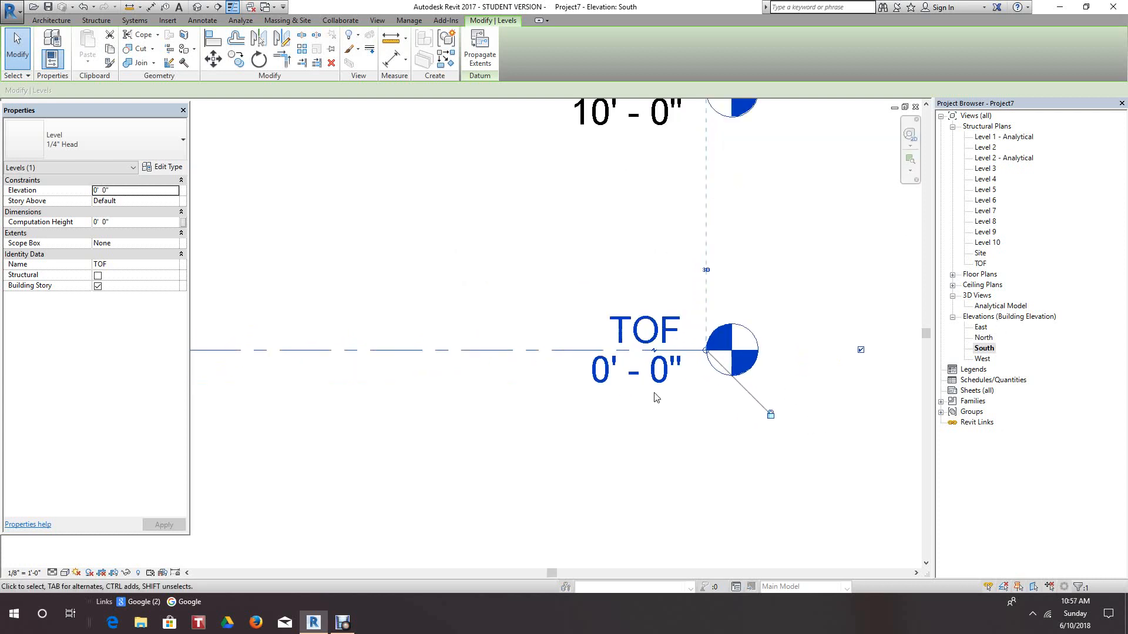
pyautogui.scroll(-2, 654, 393)
pyautogui.scroll(-1, 653, 391)
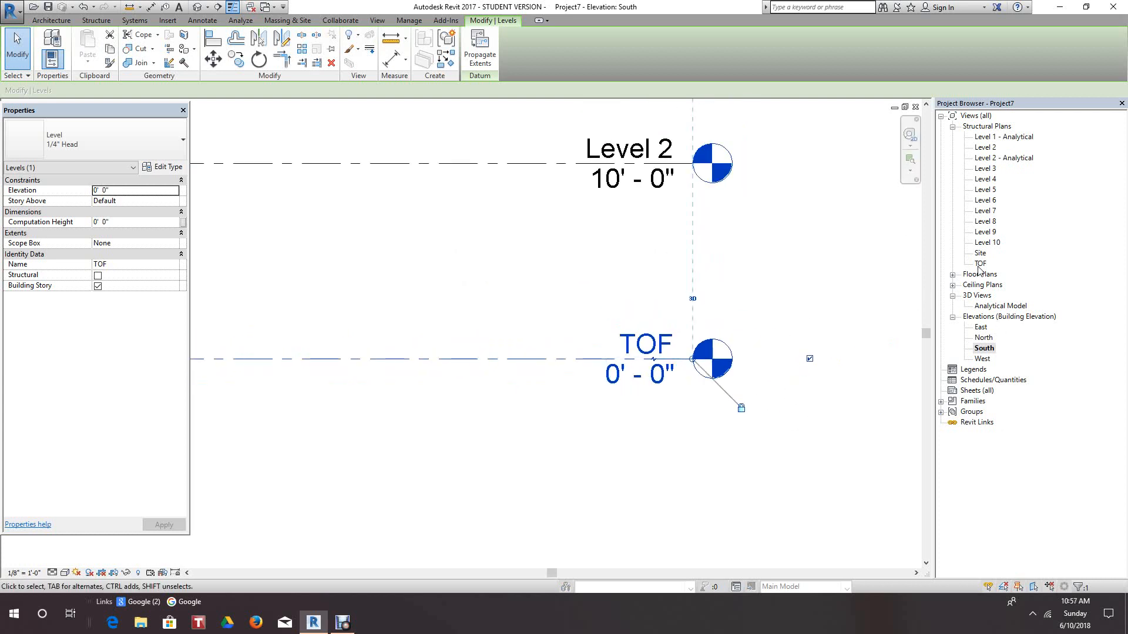
pyautogui.press('Escape')
# - Rename the TOF level as LEVEL 1, including its corresponding views, and deselect it
pyautogui.scroll(3, 698, 403)
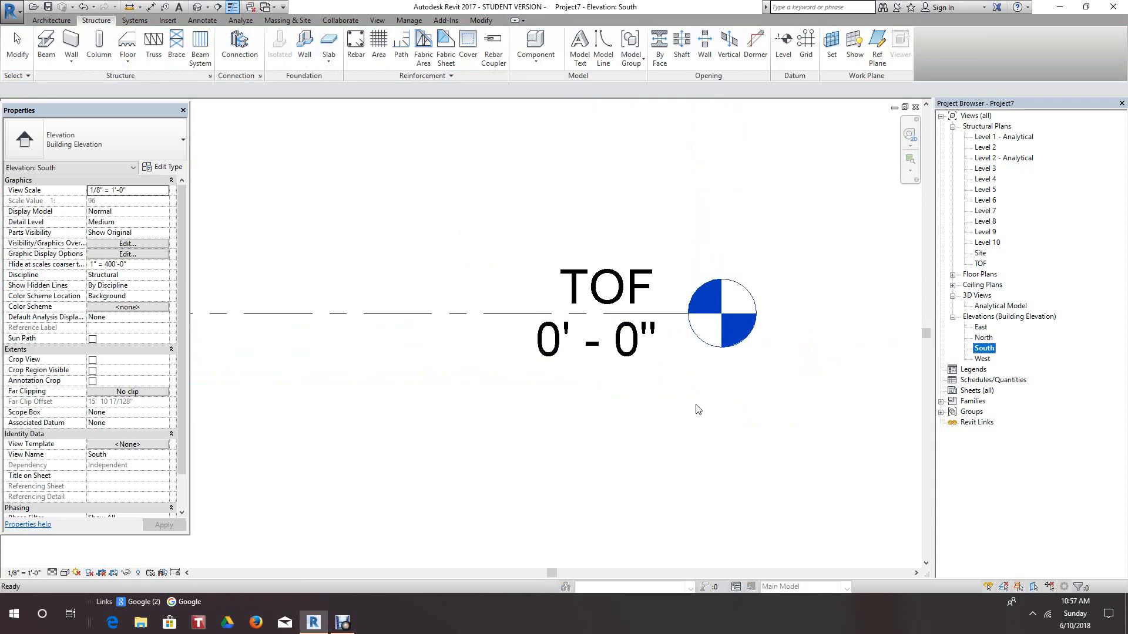
pyautogui.scroll(-4, 696, 403)
pyautogui.click(646, 353)
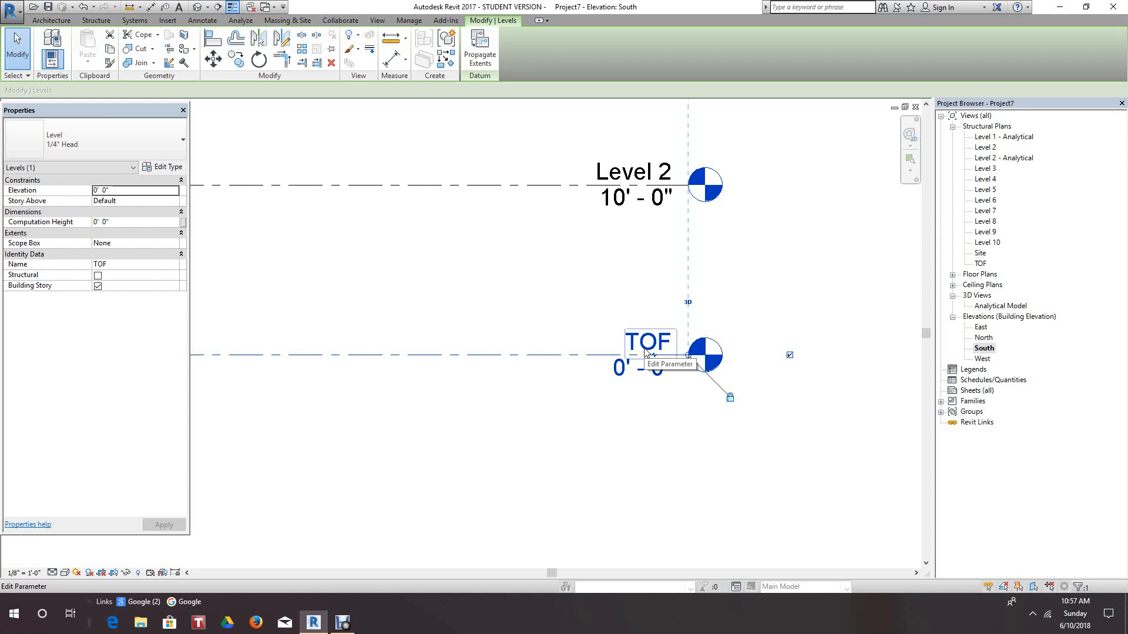
pyautogui.click(646, 353)
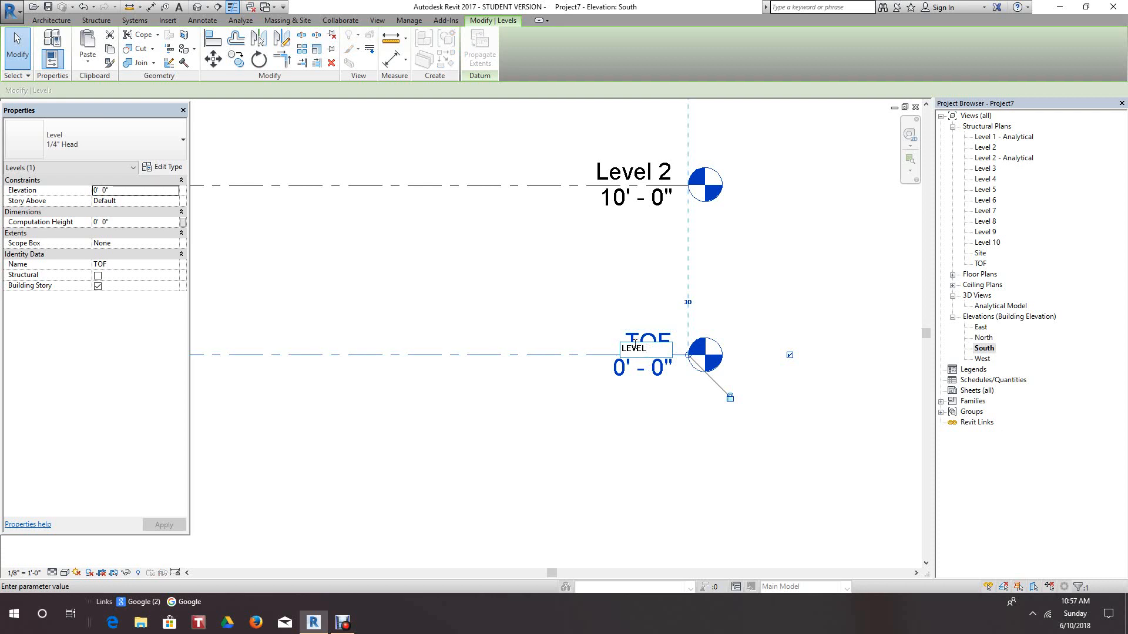
pyautogui.click(723, 499)
pyautogui.click(592, 310)
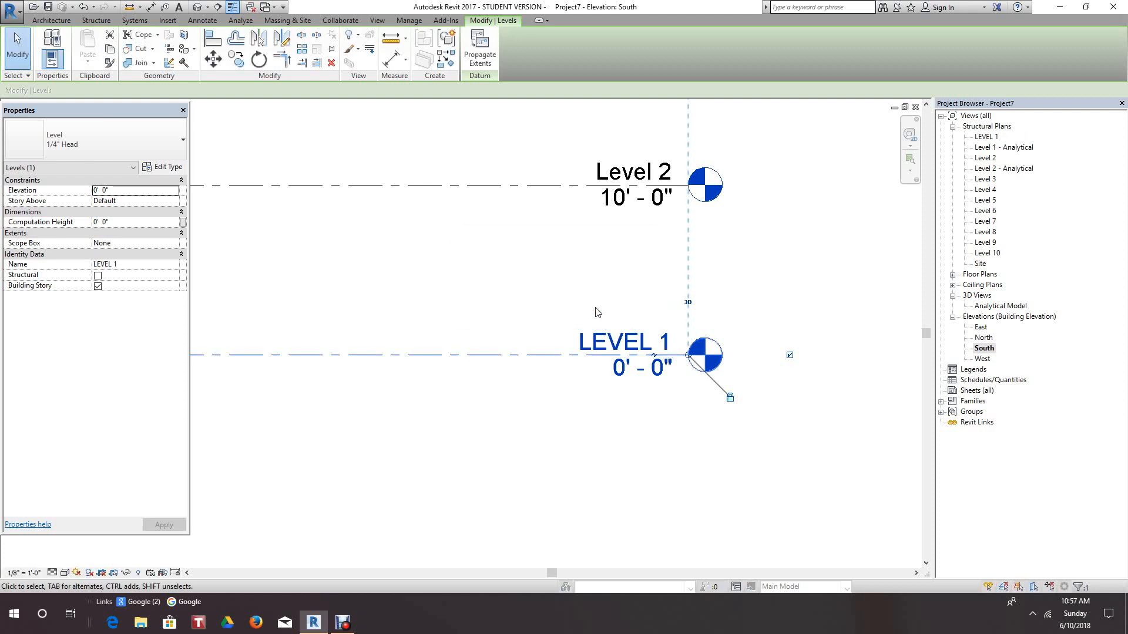
pyautogui.scroll(-3, 781, 448)
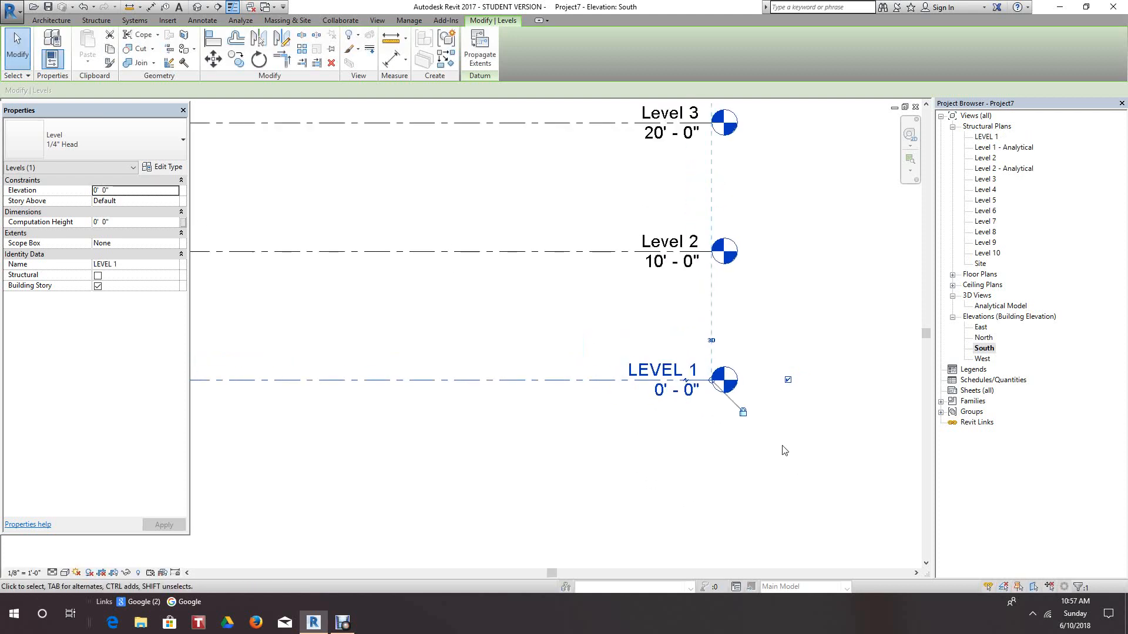
pyautogui.click(717, 477)
pyautogui.scroll(-5, 737, 447)
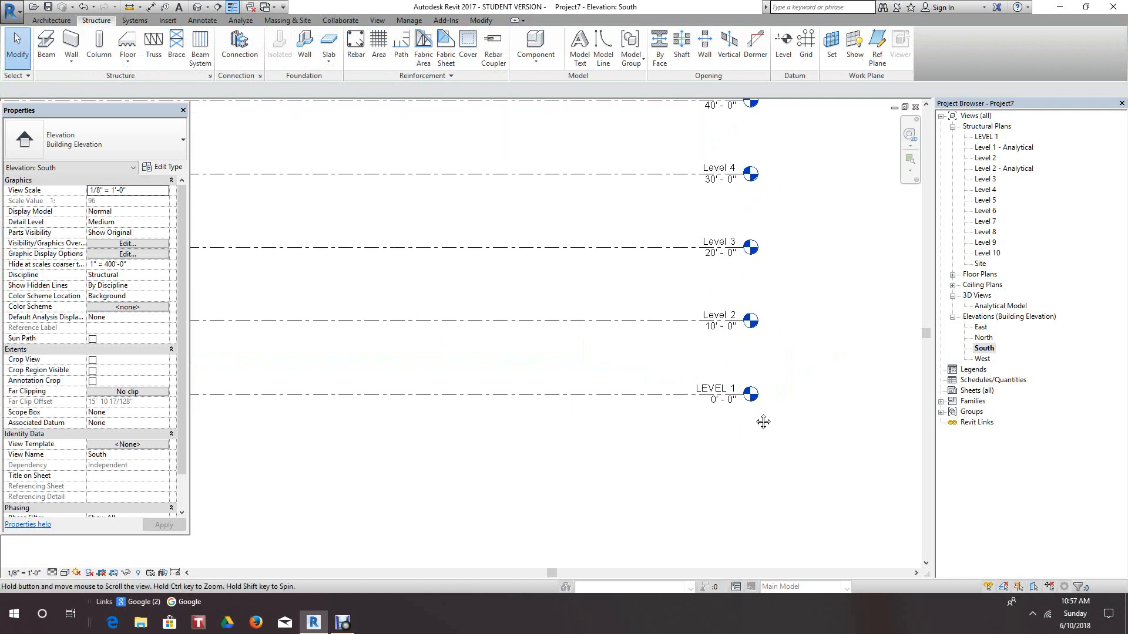
# - Check the full stack of levels in the South elevation from LEVEL 1 up to Level 10
pyautogui.scroll(-3, 738, 466)
pyautogui.moveTo(768, 456); pyautogui.dragTo(788, 359, button='middle')
pyautogui.scroll(4, 787, 320)
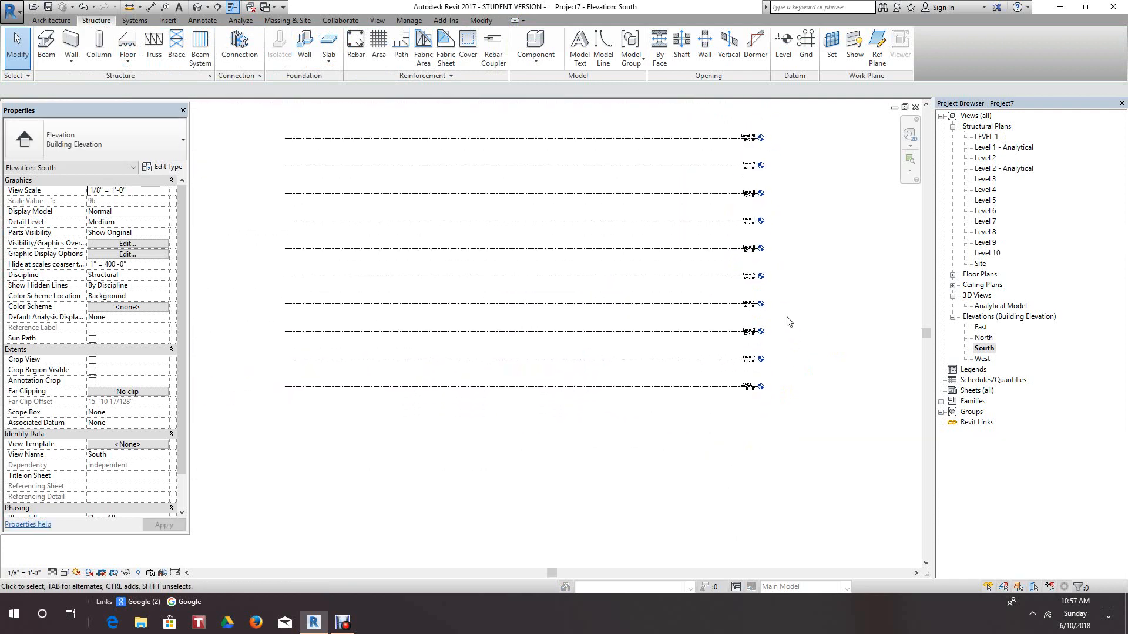
pyautogui.moveTo(785, 283); pyautogui.dragTo(749, 416, button='middle')
pyautogui.scroll(-2, 785, 292)
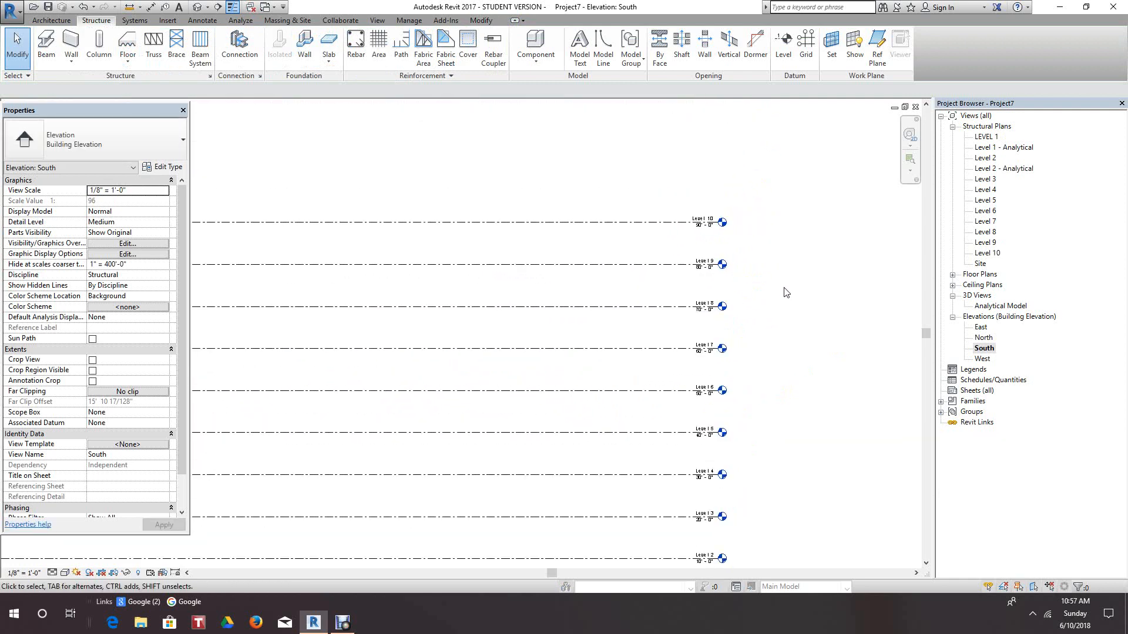
pyautogui.middleClick(799, 320)
pyautogui.middleClick(800, 320)
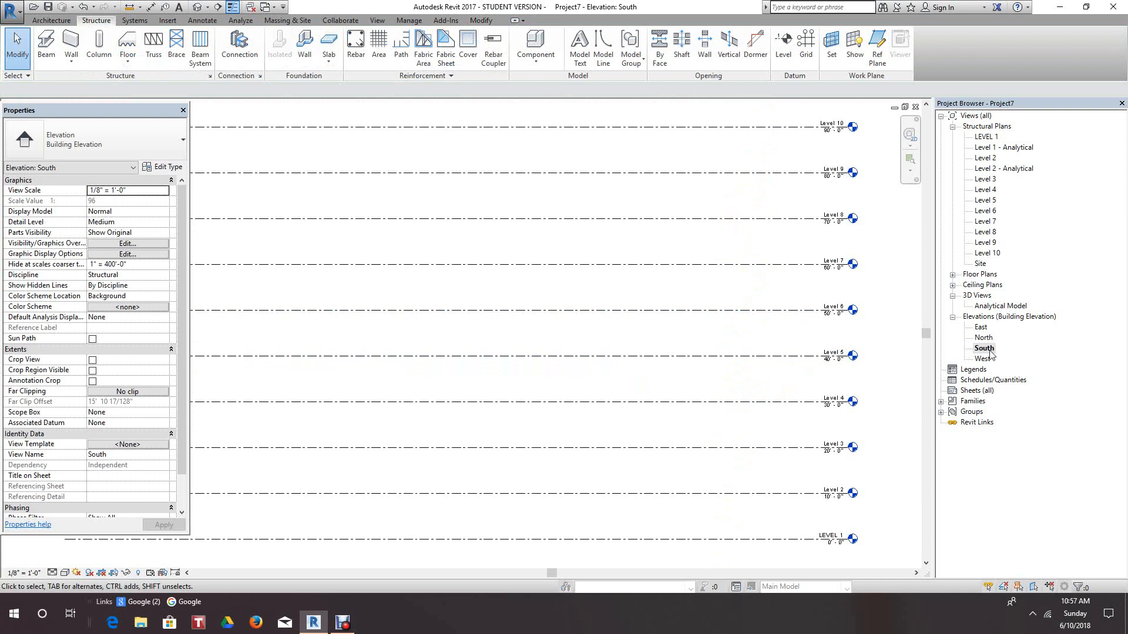
# - Open the LEVEL 1 structural plan, frame the area between the elevation markers and start the Grid command
pyautogui.doubleClick(984, 137)
pyautogui.scroll(-2, 781, 344)
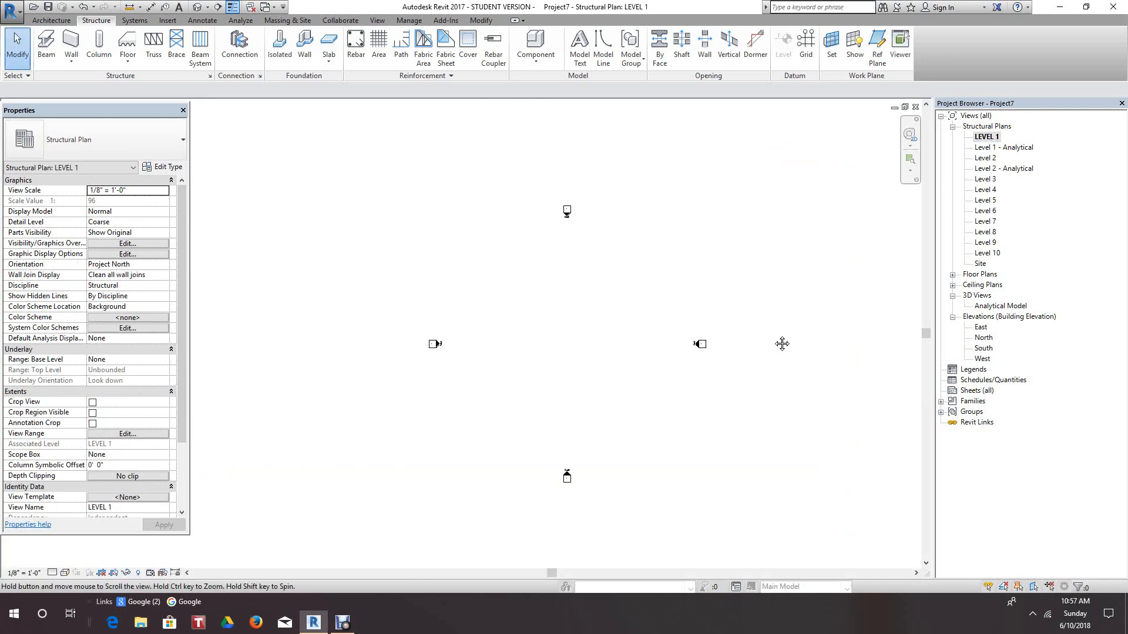
pyautogui.scroll(3, 629, 350)
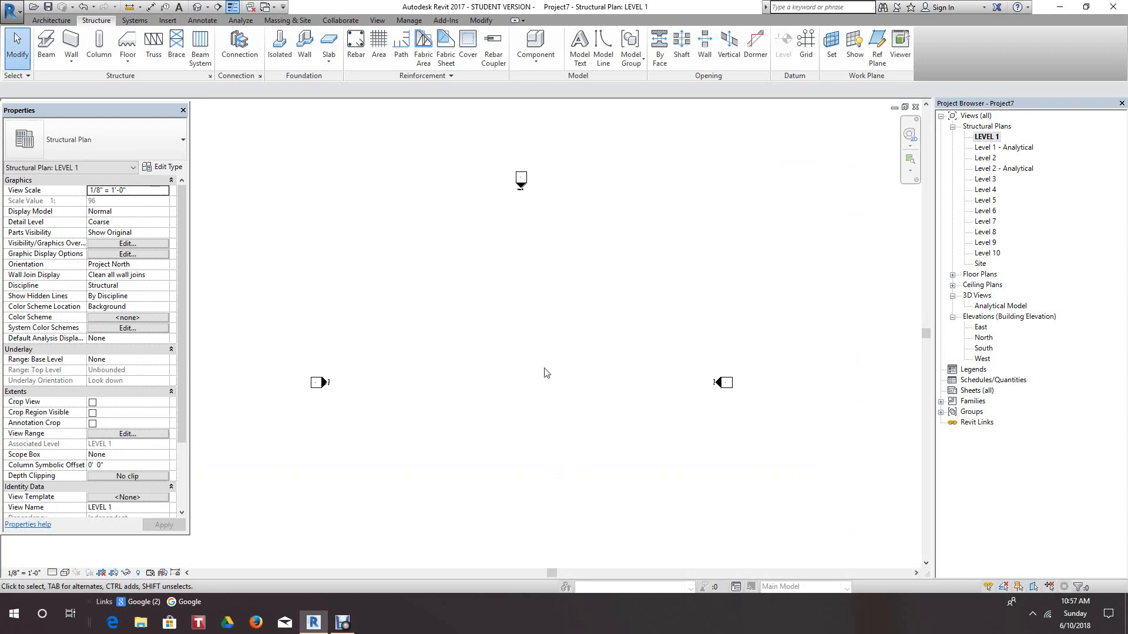
pyautogui.scroll(1, 544, 369)
pyautogui.moveTo(544, 370); pyautogui.dragTo(558, 350, button='middle')
pyautogui.moveTo(485, 184); pyautogui.dragTo(523, 208, button='middle')
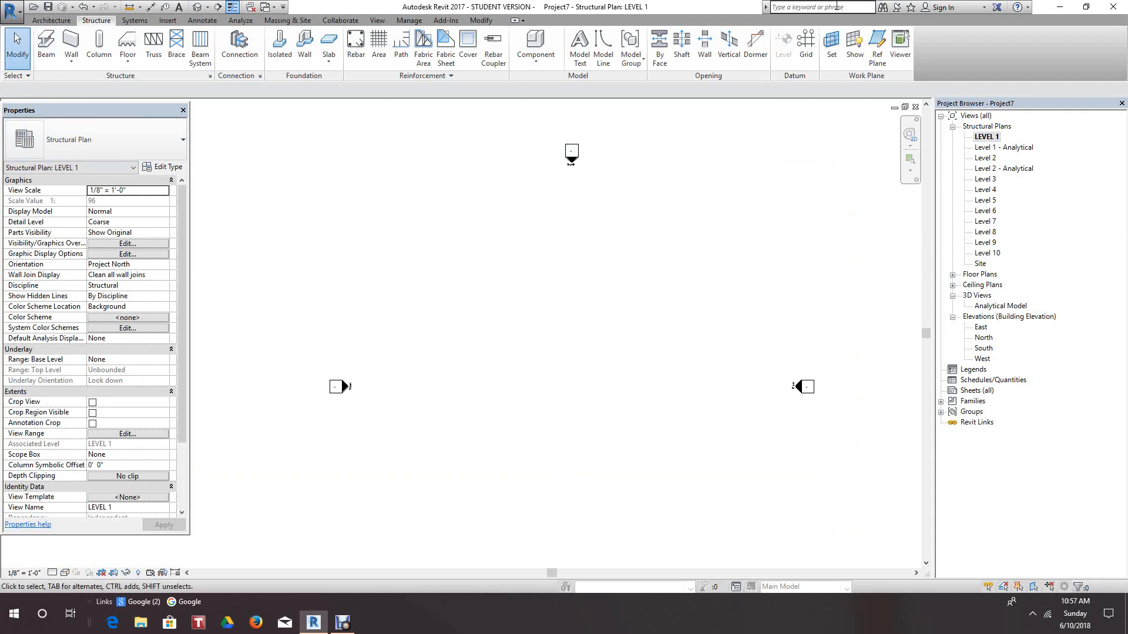
pyautogui.click(806, 44)
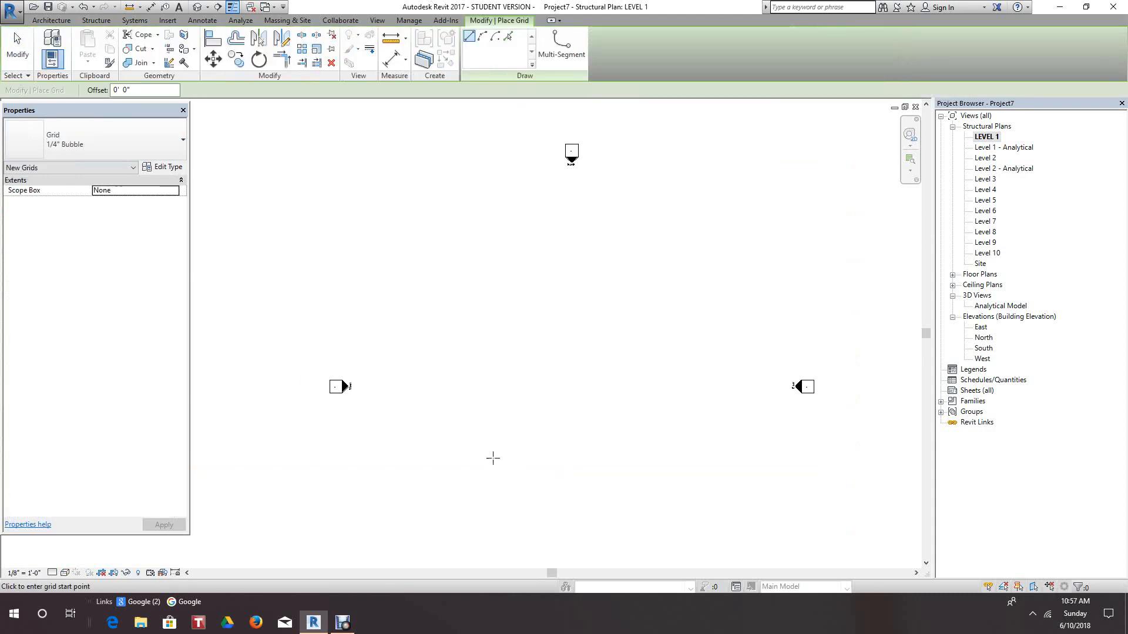
pyautogui.scroll(-2, 493, 458)
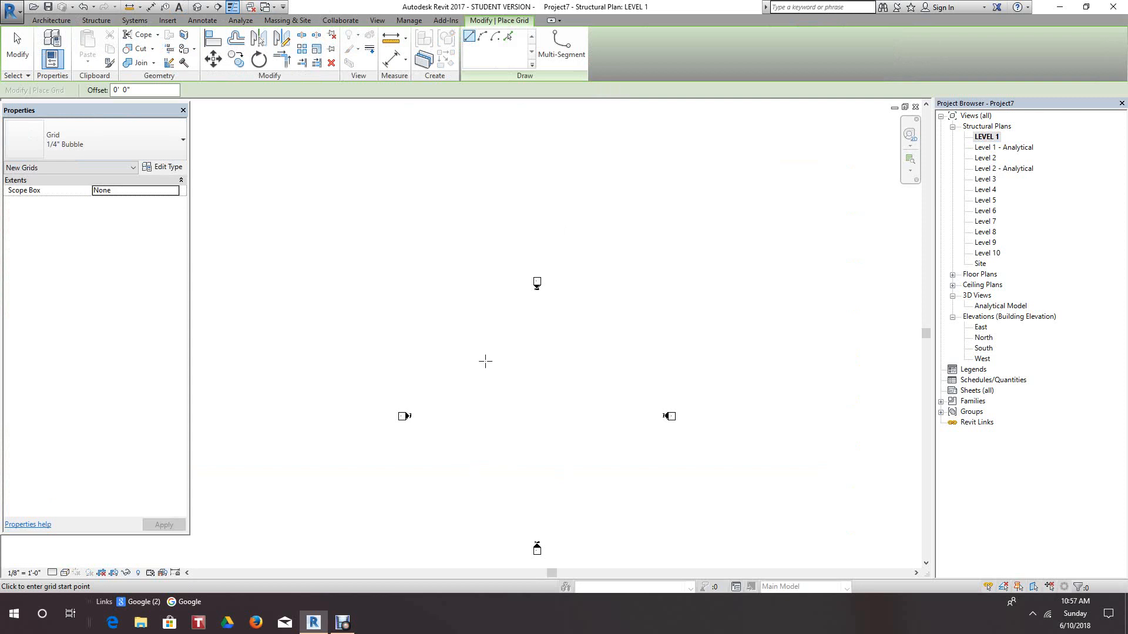
pyautogui.scroll(2, 466, 326)
pyautogui.click(455, 303)
pyautogui.scroll(1, 456, 386)
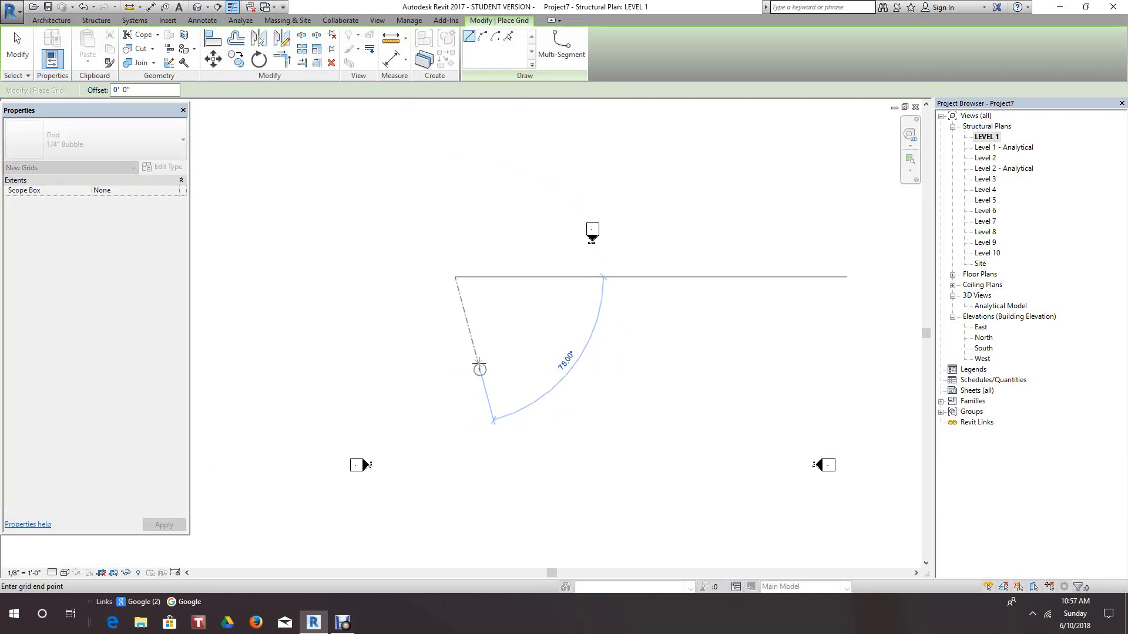
pyautogui.rightClick(479, 365)
pyautogui.click(505, 373)
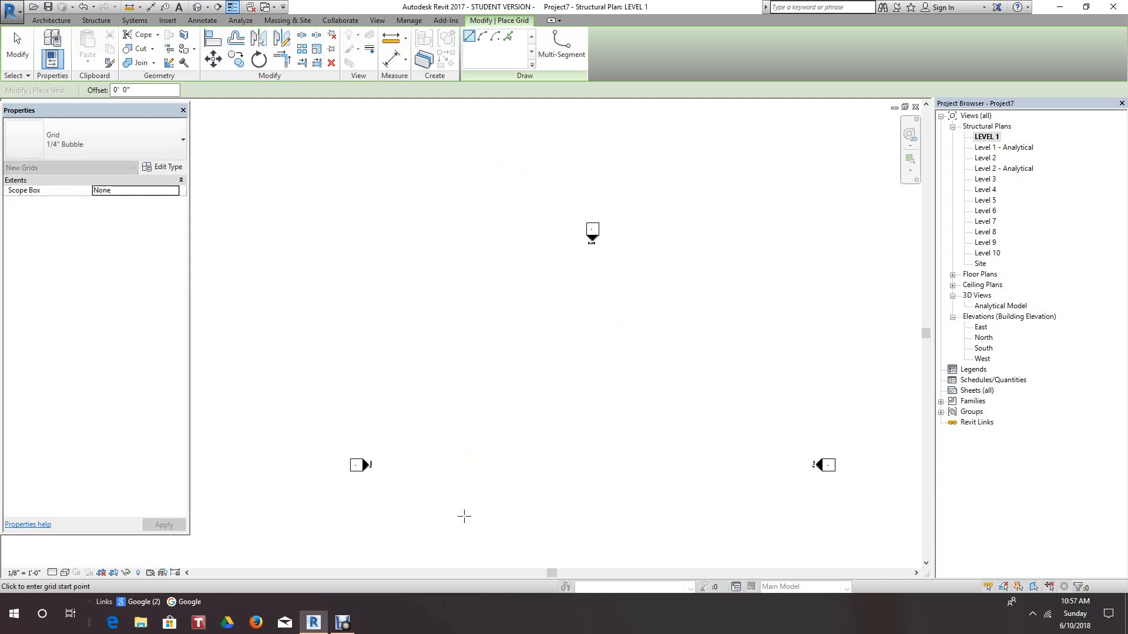
# - Draw a vertical grid line upward, just east of the West elevation marker and ending below the North marker's height, and exit the Grid command
pyautogui.click(464, 515)
pyautogui.scroll(6, 463, 358)
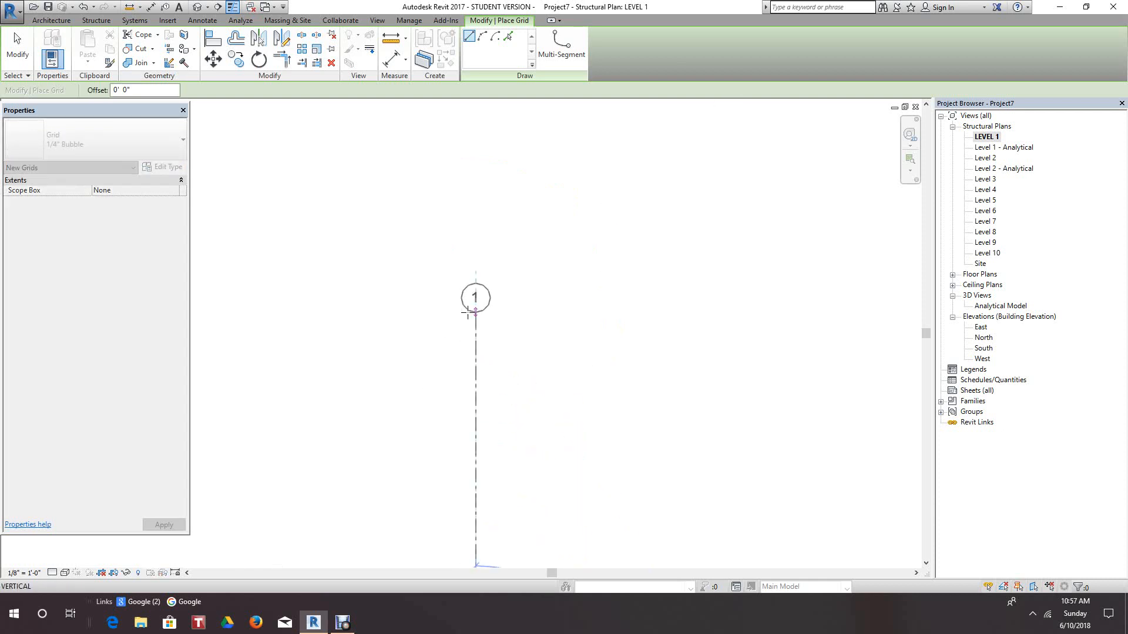
pyautogui.scroll(-1, 473, 353)
pyautogui.moveTo(477, 373); pyautogui.dragTo(482, 467, button='middle')
pyautogui.scroll(-4, 482, 461)
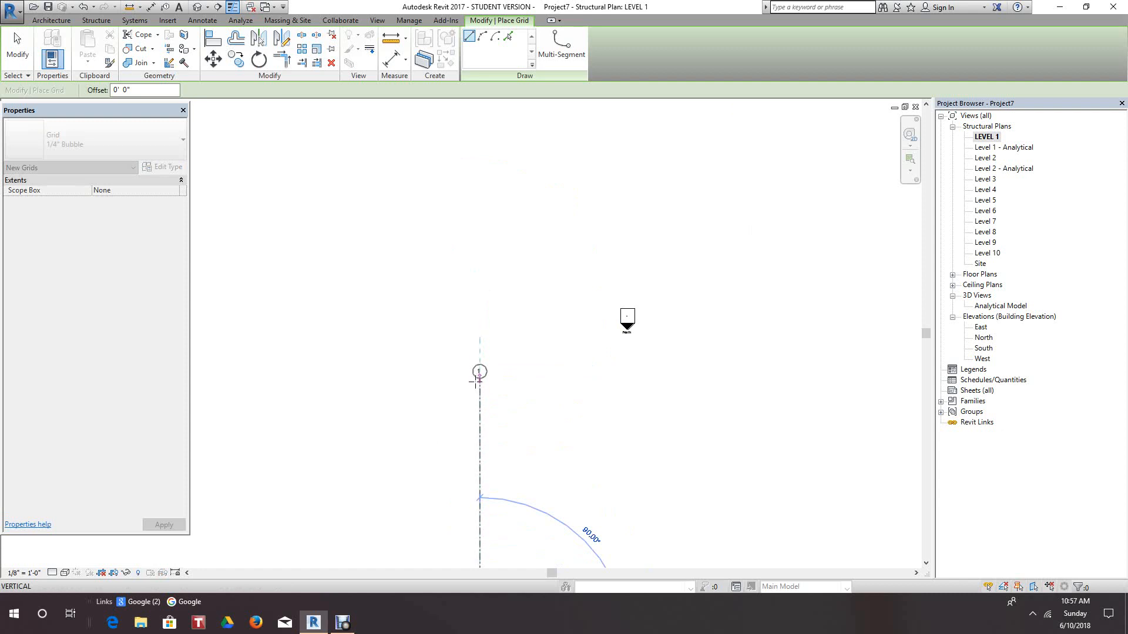
pyautogui.scroll(1, 477, 380)
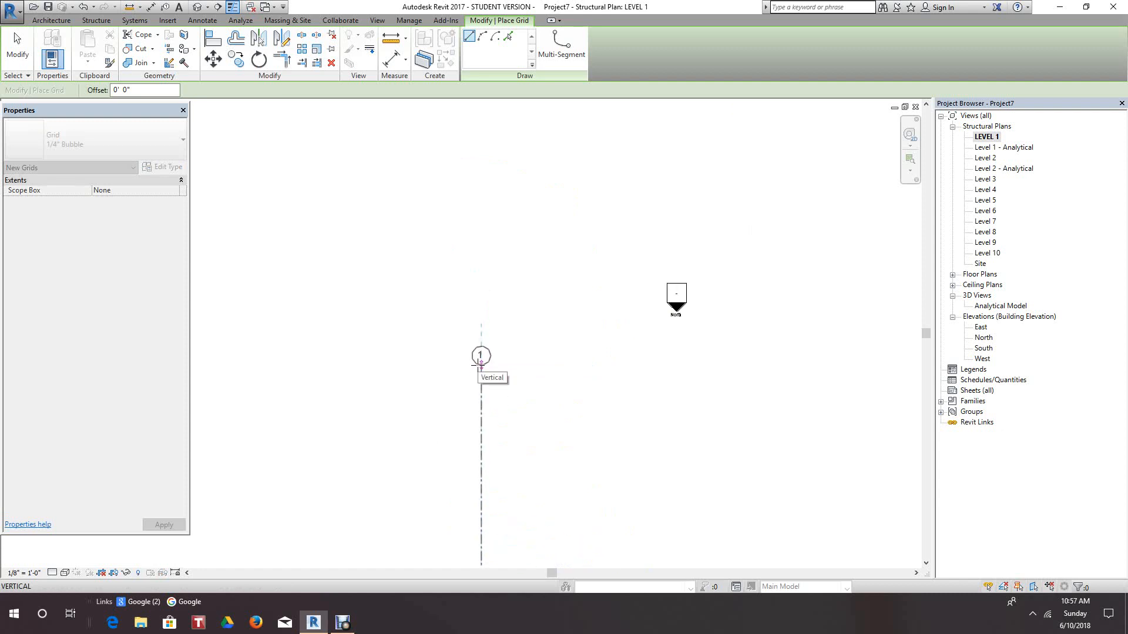
pyautogui.click(480, 372)
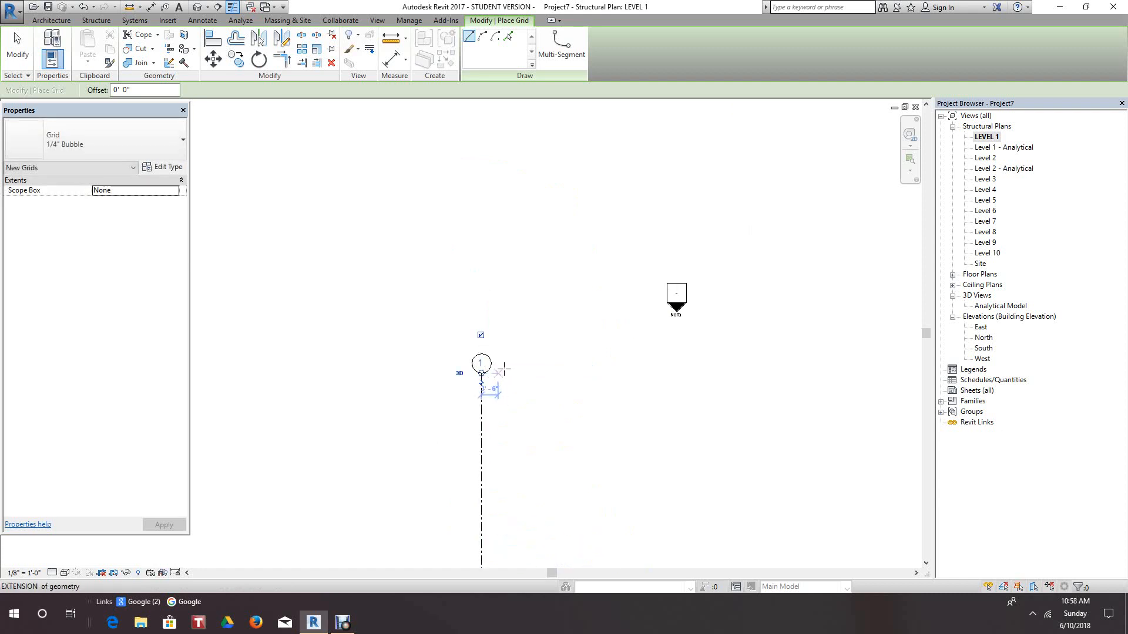
pyautogui.rightClick(506, 371)
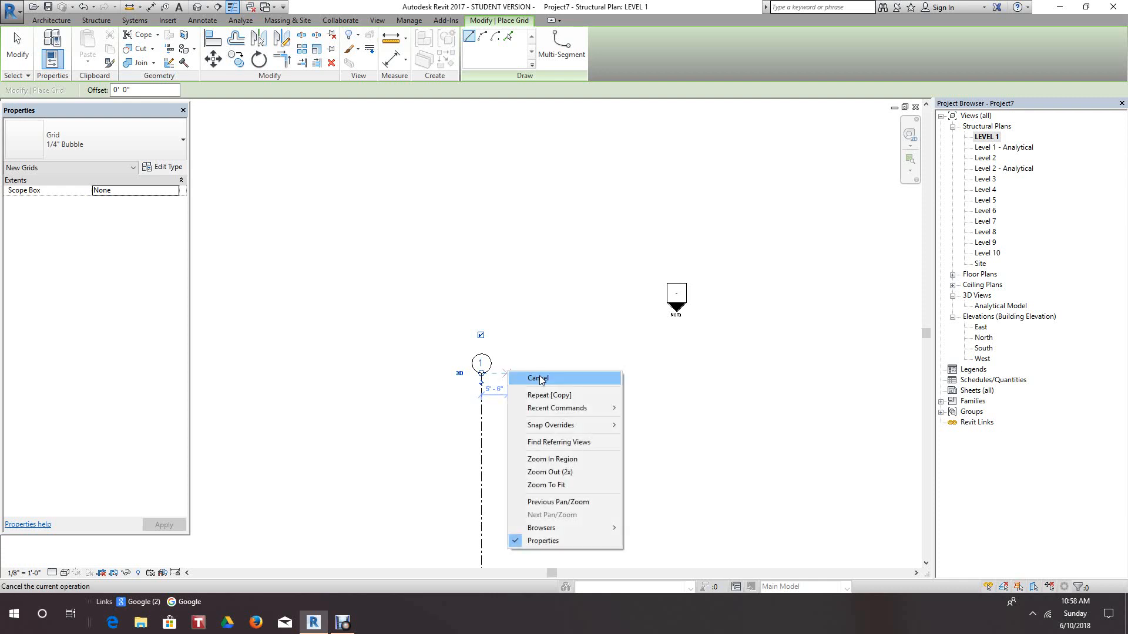
pyautogui.click(537, 375)
pyautogui.scroll(-2, 544, 371)
pyautogui.rightClick(545, 374)
pyautogui.click(576, 376)
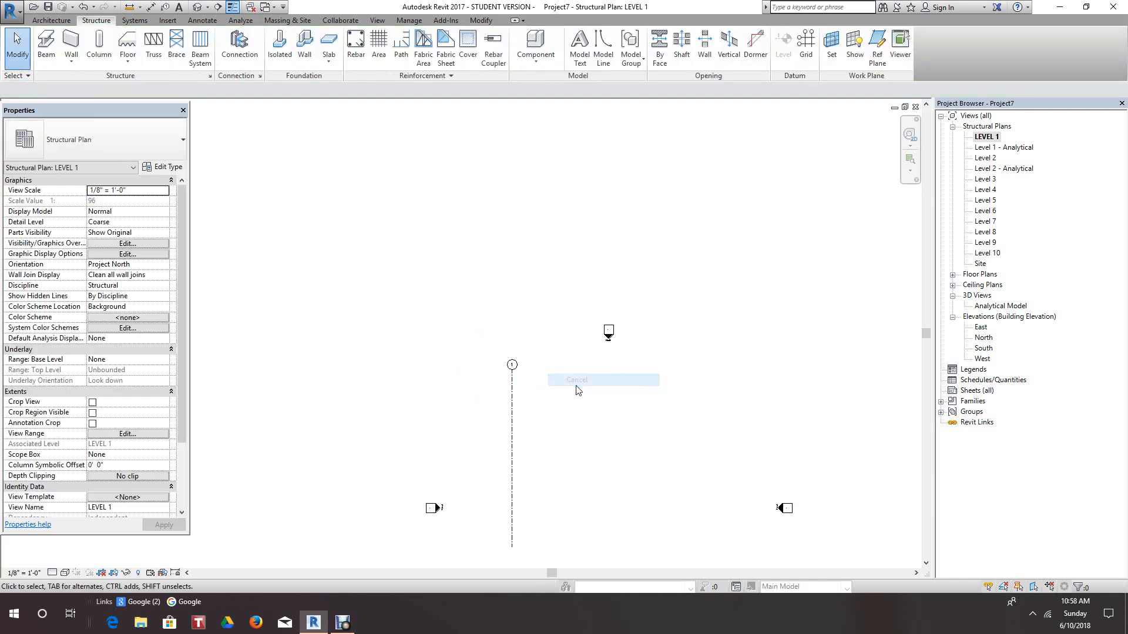
# - Extend the lower end of grid 1 down to just above the height of the South elevation marker and deselect it
pyautogui.scroll(-2, 548, 259)
pyautogui.scroll(1, 454, 392)
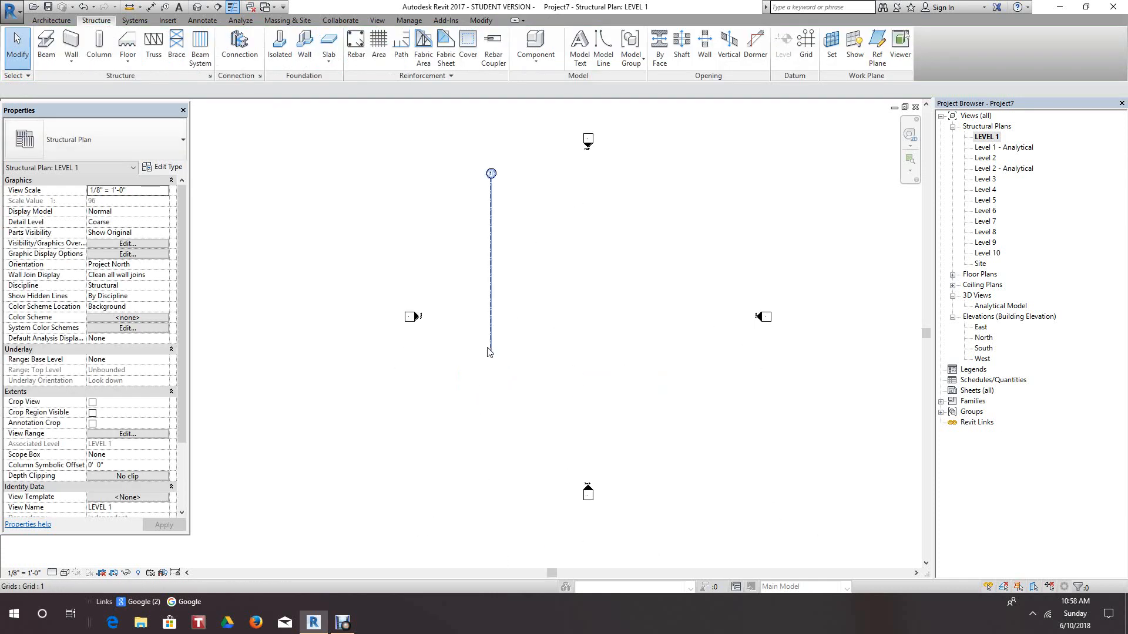
pyautogui.click(491, 351)
pyautogui.moveTo(490, 360); pyautogui.dragTo(491, 462)
pyautogui.click(420, 464)
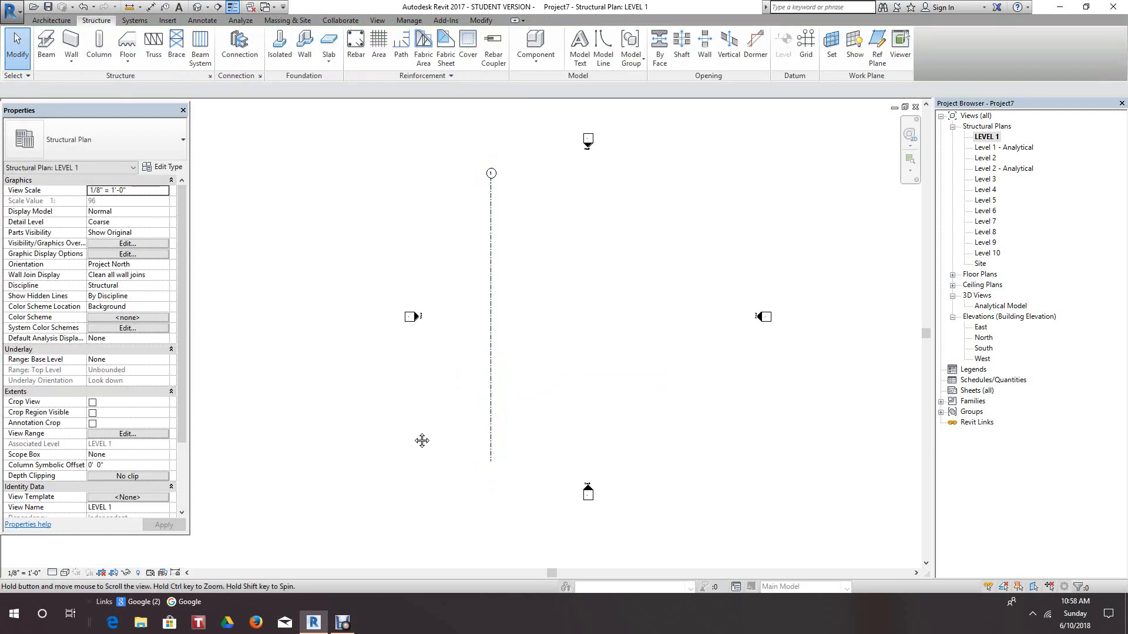
pyautogui.moveTo(423, 441); pyautogui.dragTo(422, 453, button='middle')
pyautogui.scroll(1, 385, 249)
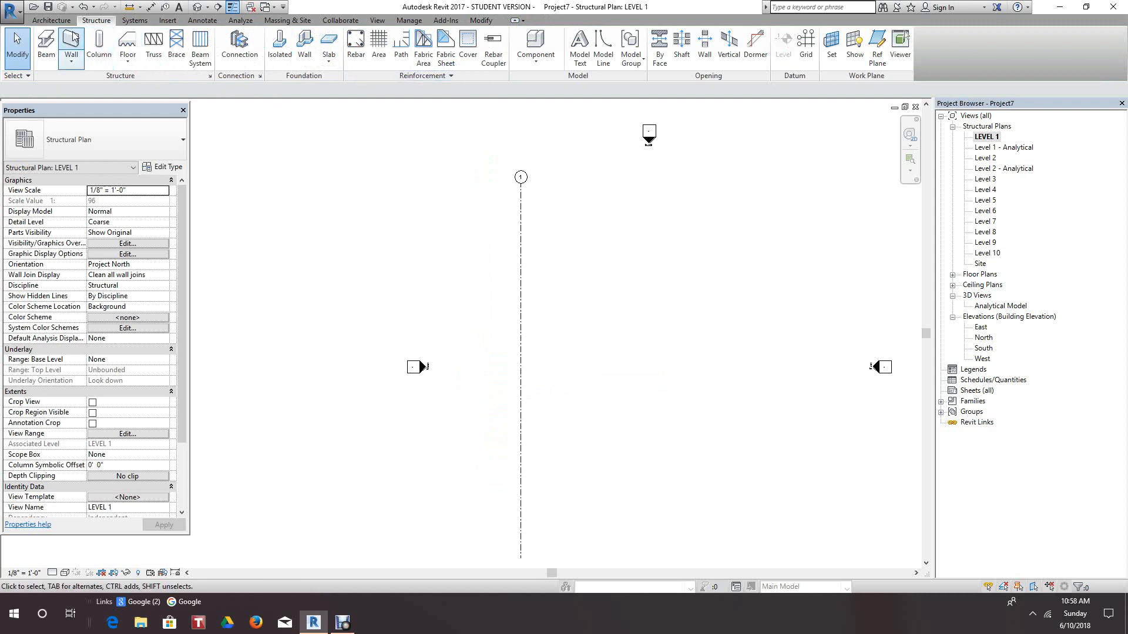
# - Create grids 2 and 3 east of grid 1 by picking each preceding grid line at a 25' 0" offset
pyautogui.click(806, 40)
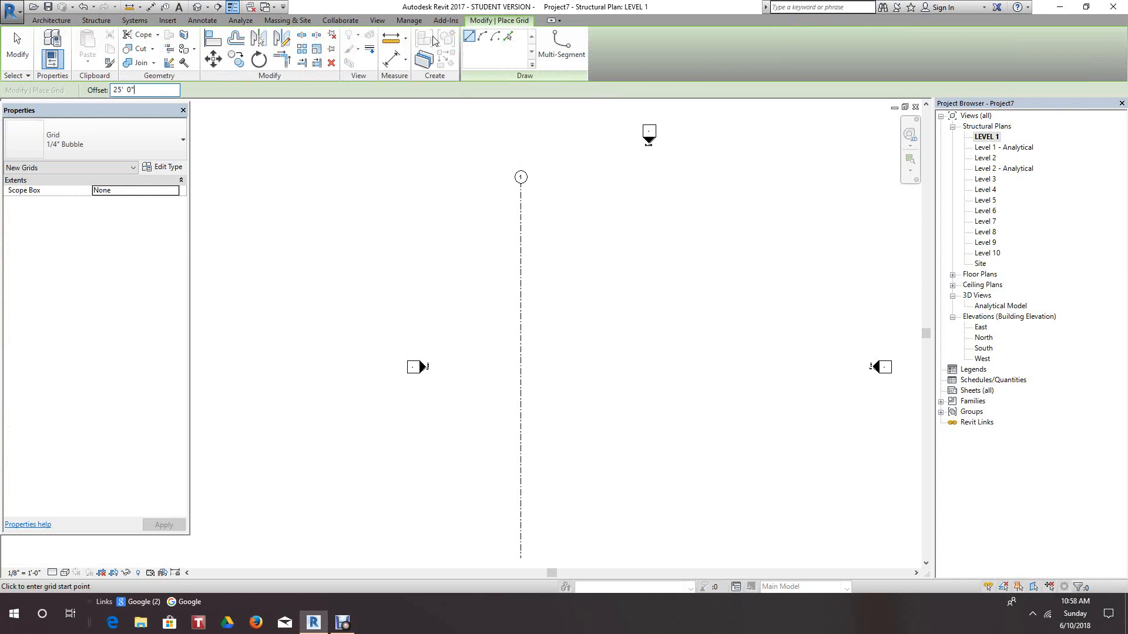
pyautogui.click(509, 36)
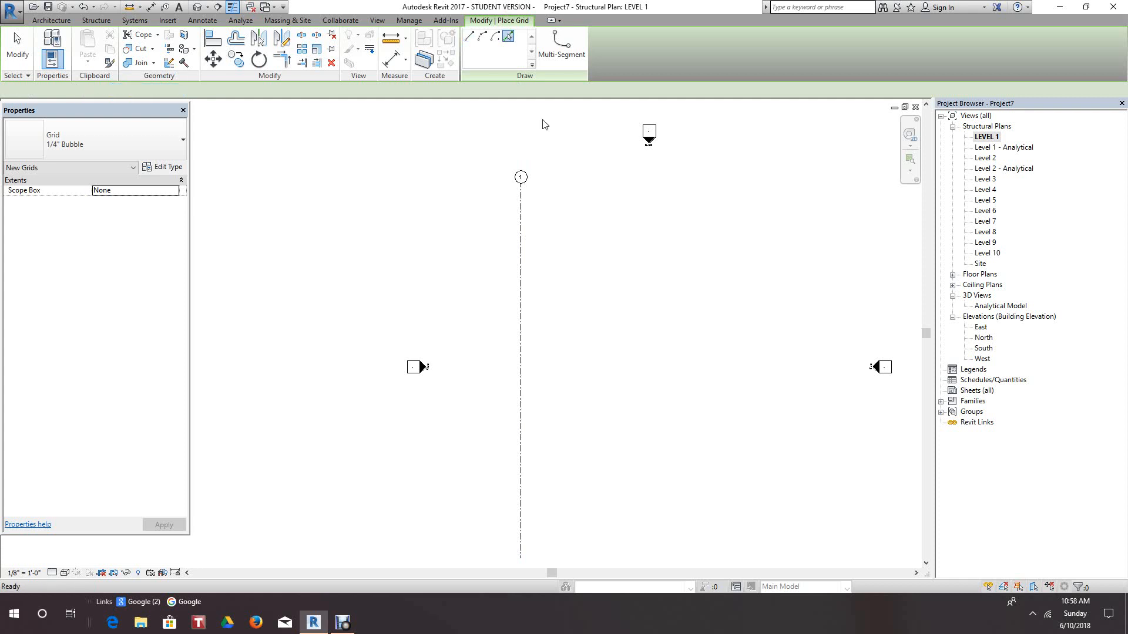
pyautogui.click(523, 333)
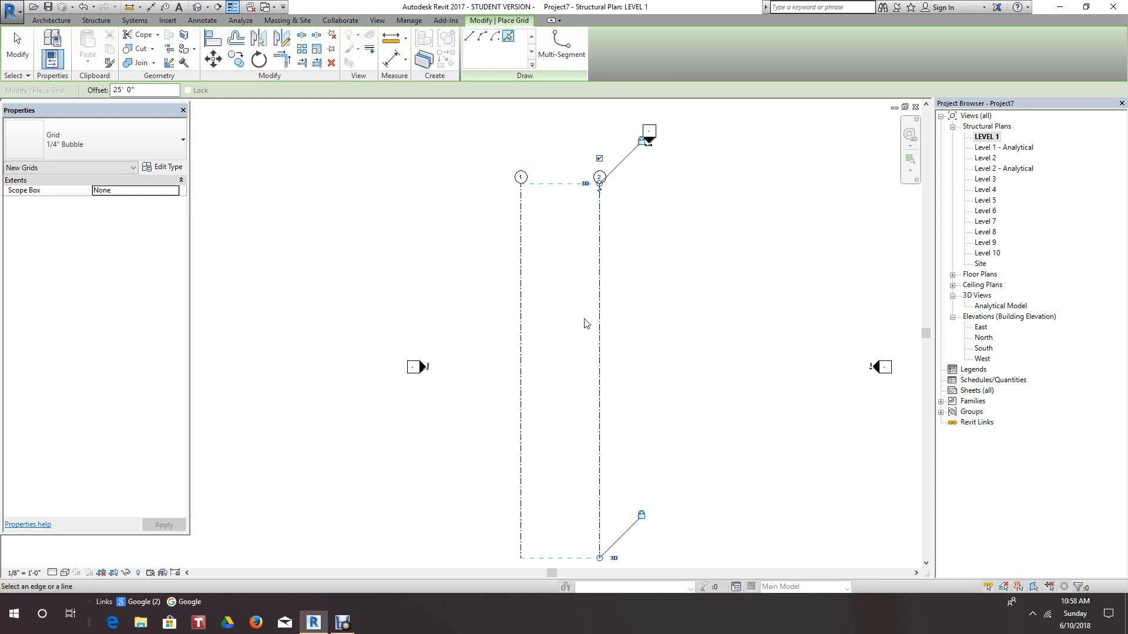
pyautogui.click(606, 324)
# - Continue picking grid lines eastward at the 25' 0" offset to add grids 4 and 5
pyautogui.scroll(4, 581, 288)
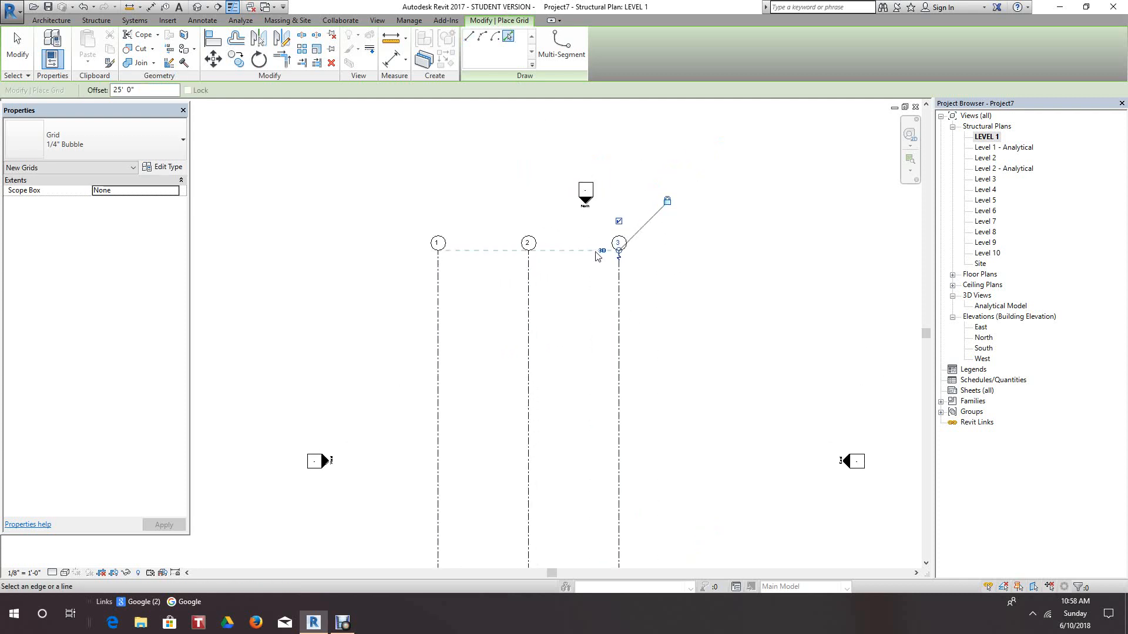
pyautogui.moveTo(545, 289); pyautogui.dragTo(526, 276, button='middle')
pyautogui.scroll(-3, 523, 280)
pyautogui.moveTo(568, 335); pyautogui.dragTo(533, 296, button='middle')
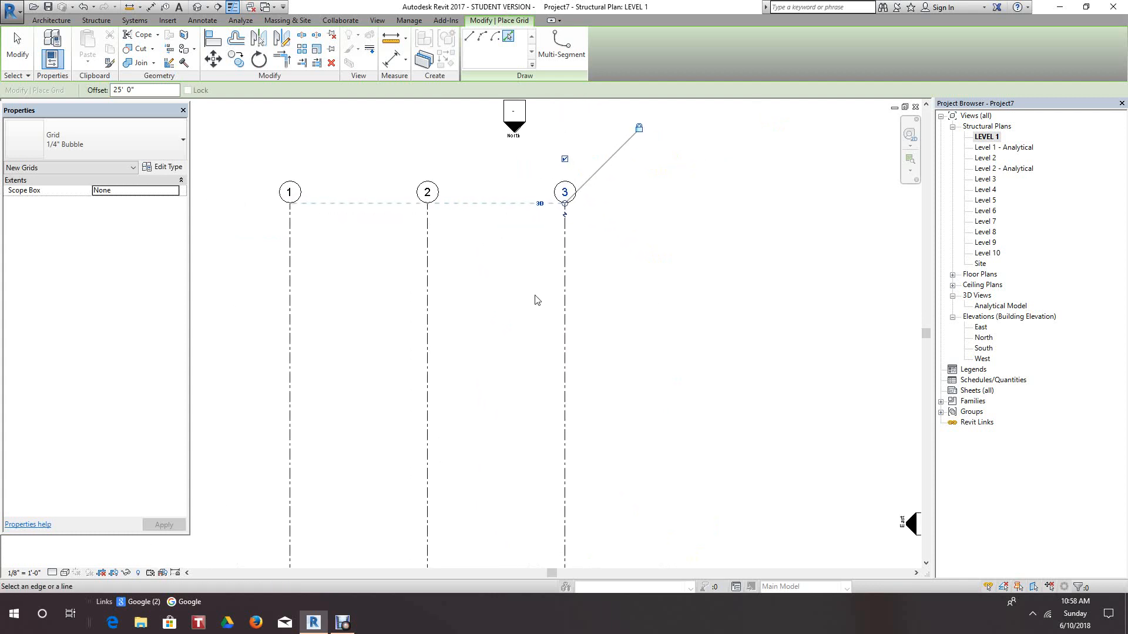
pyautogui.scroll(-1, 532, 296)
pyautogui.click(559, 308)
pyautogui.scroll(-3, 598, 293)
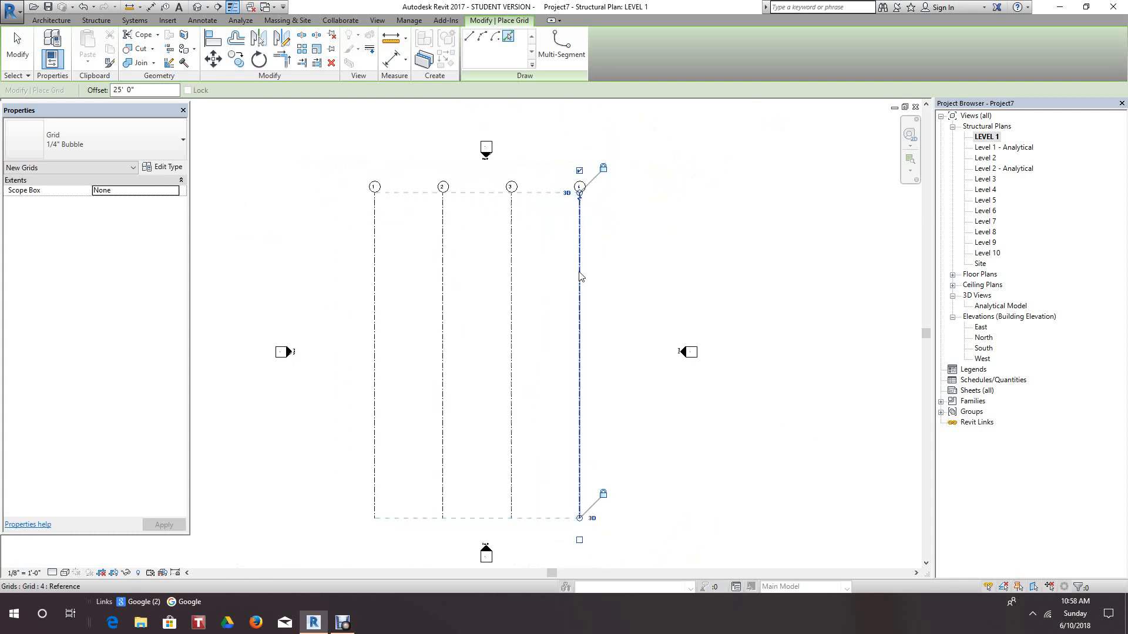
pyautogui.click(581, 274)
pyautogui.scroll(-2, 612, 241)
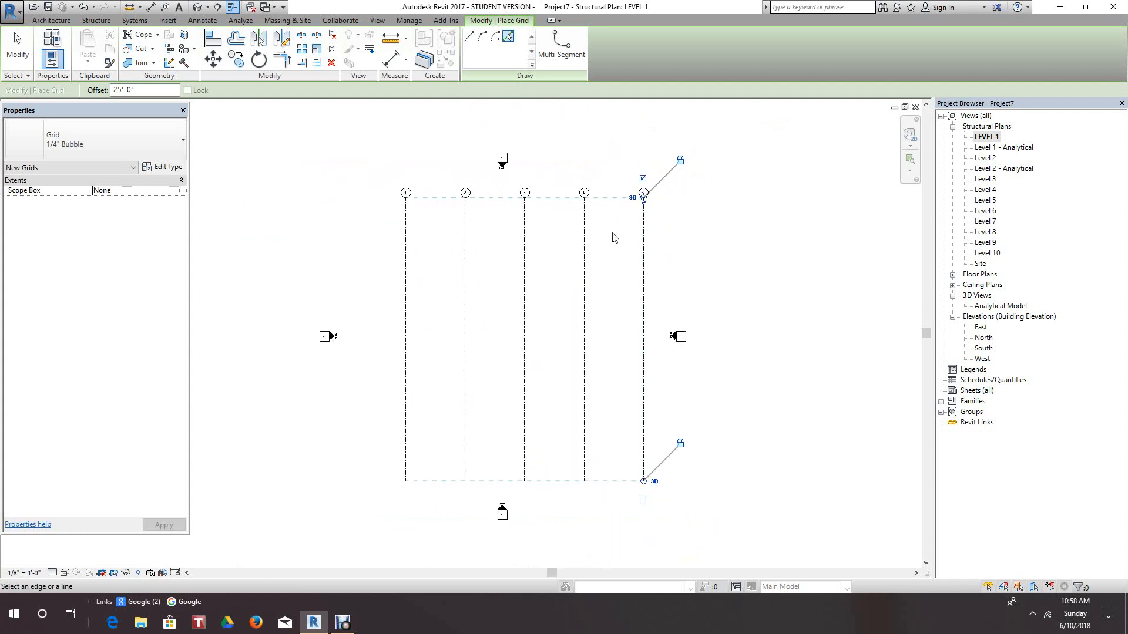
# - Check the row of vertical grids and exit the Grid command
pyautogui.scroll(2, 663, 195)
pyautogui.moveTo(673, 200); pyautogui.dragTo(703, 221, button='middle')
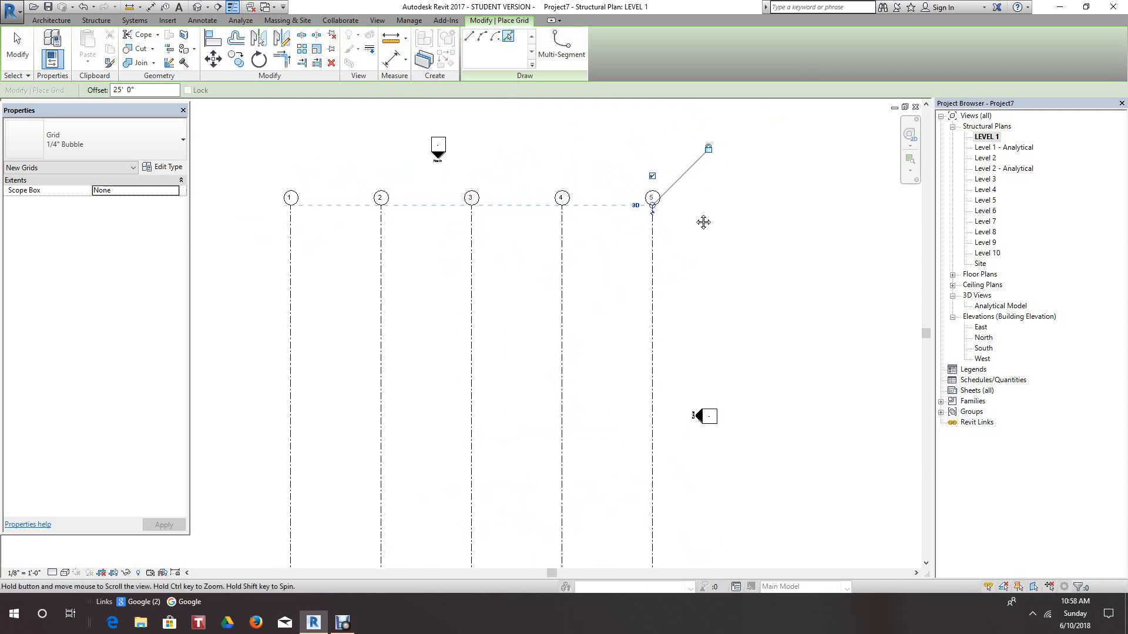
pyautogui.scroll(-2, 693, 227)
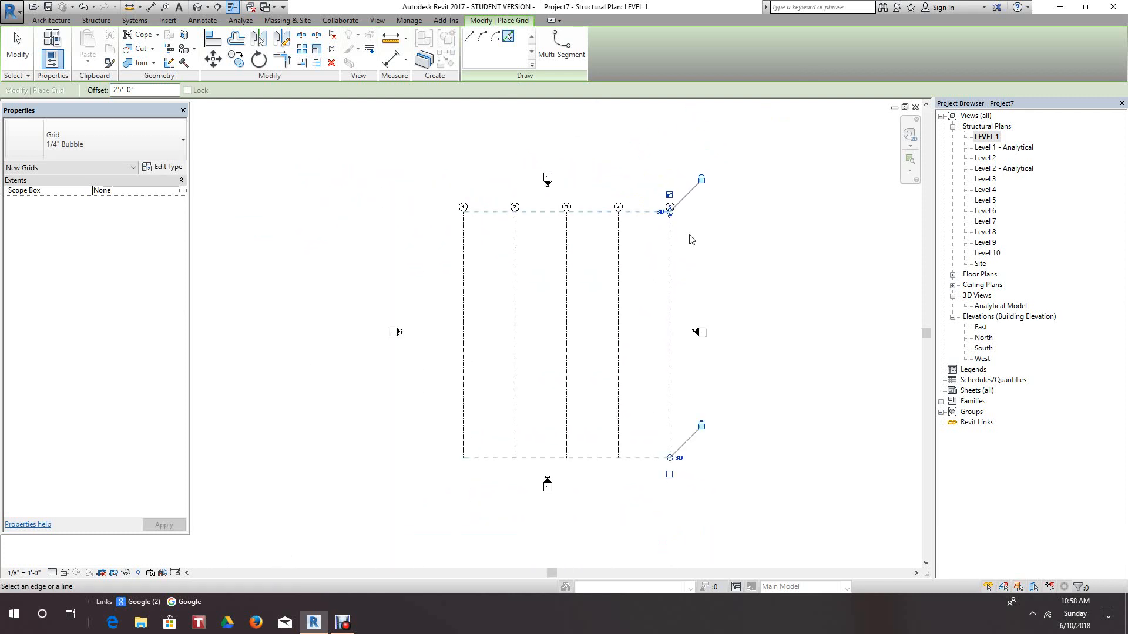
pyautogui.click(94, 22)
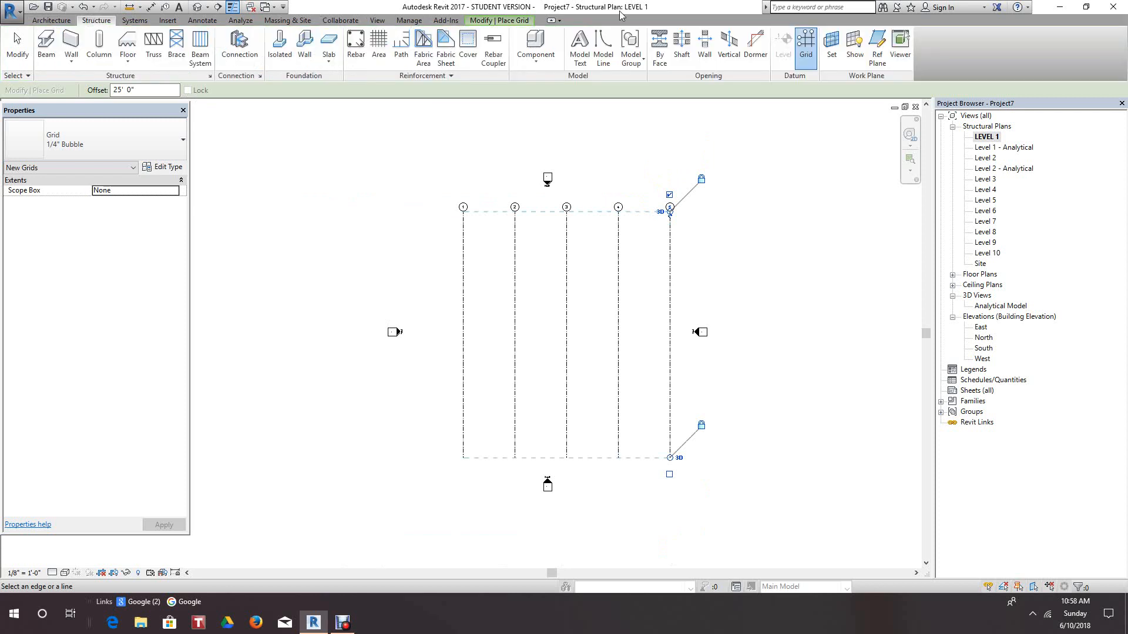
pyautogui.click(803, 45)
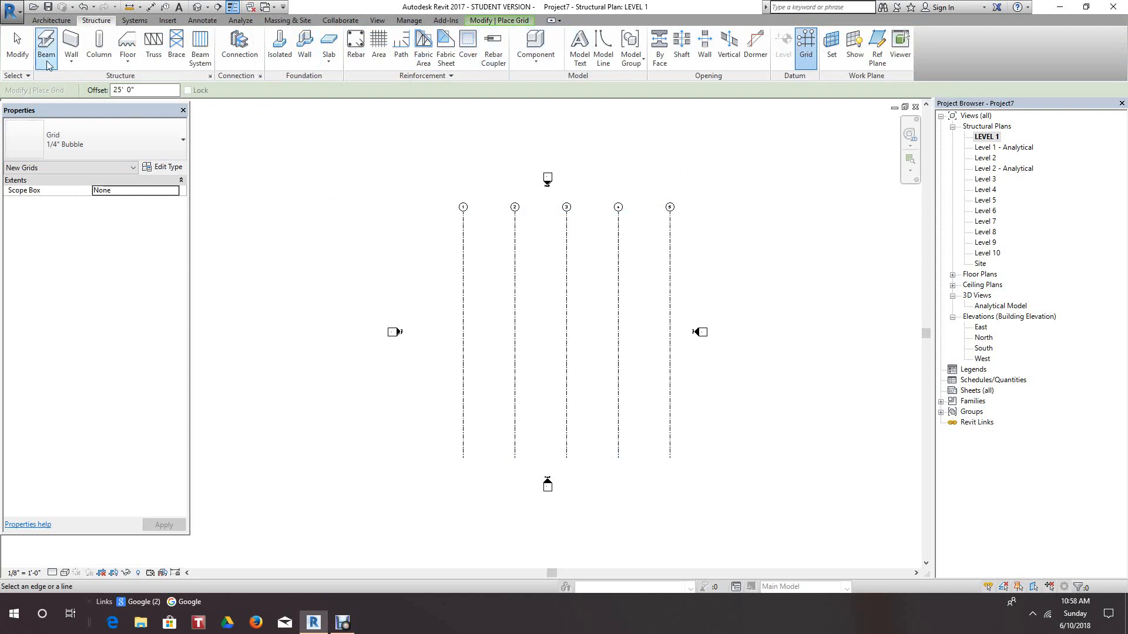
pyautogui.click(17, 41)
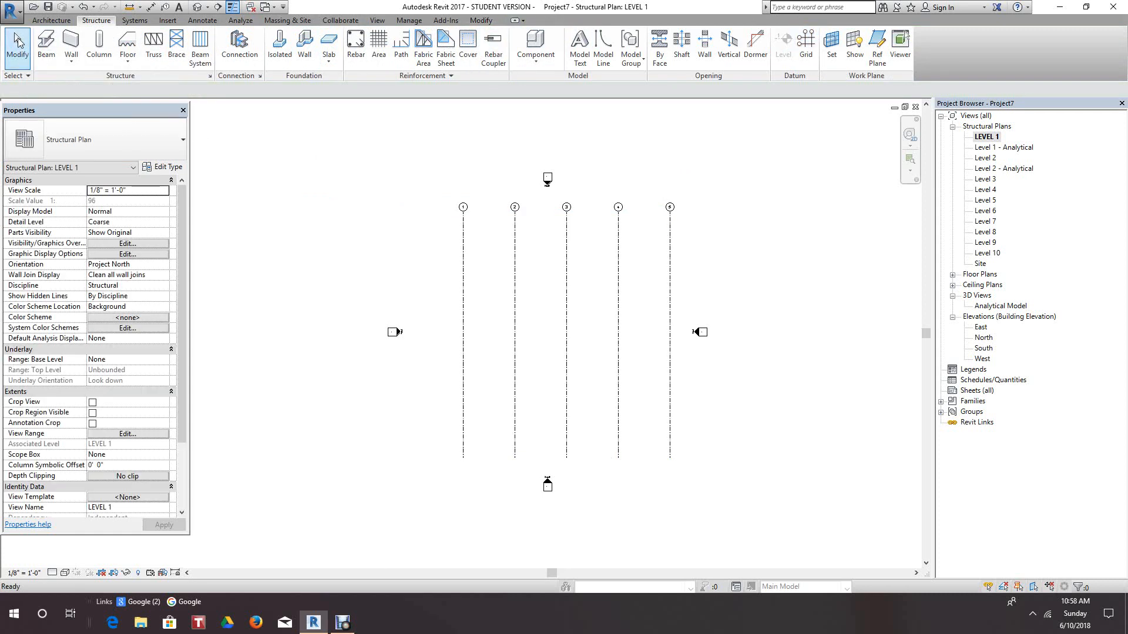
# - Draw a horizontal grid line just below the vertical grids' bubbles, from west of grid 1 to east of grid 5, and exit the command
pyautogui.click(805, 47)
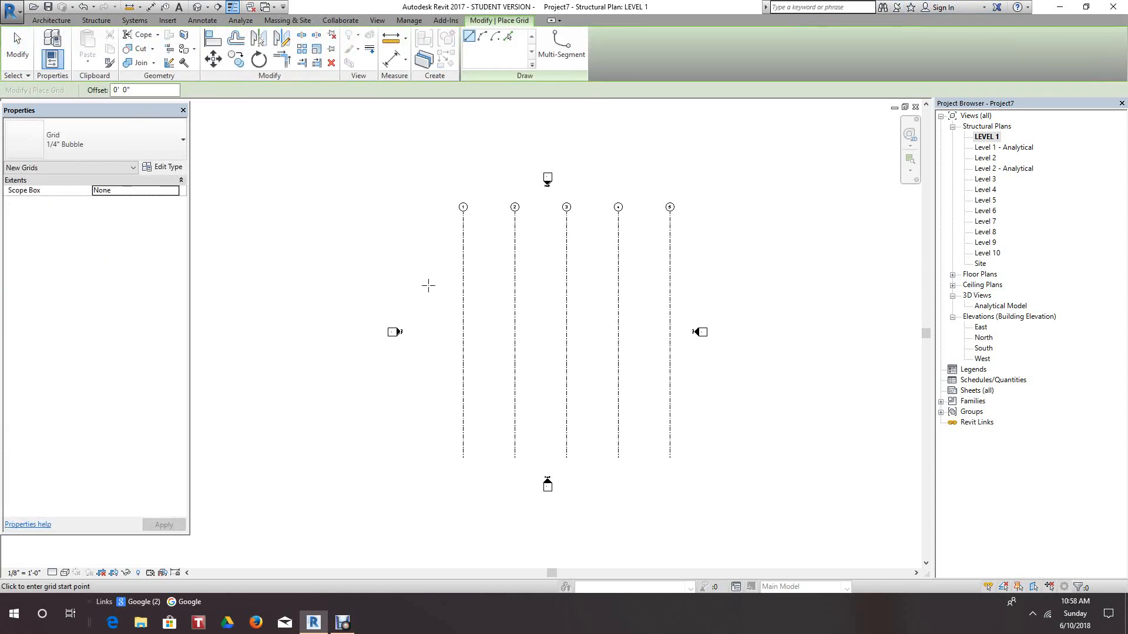
pyautogui.scroll(2, 439, 408)
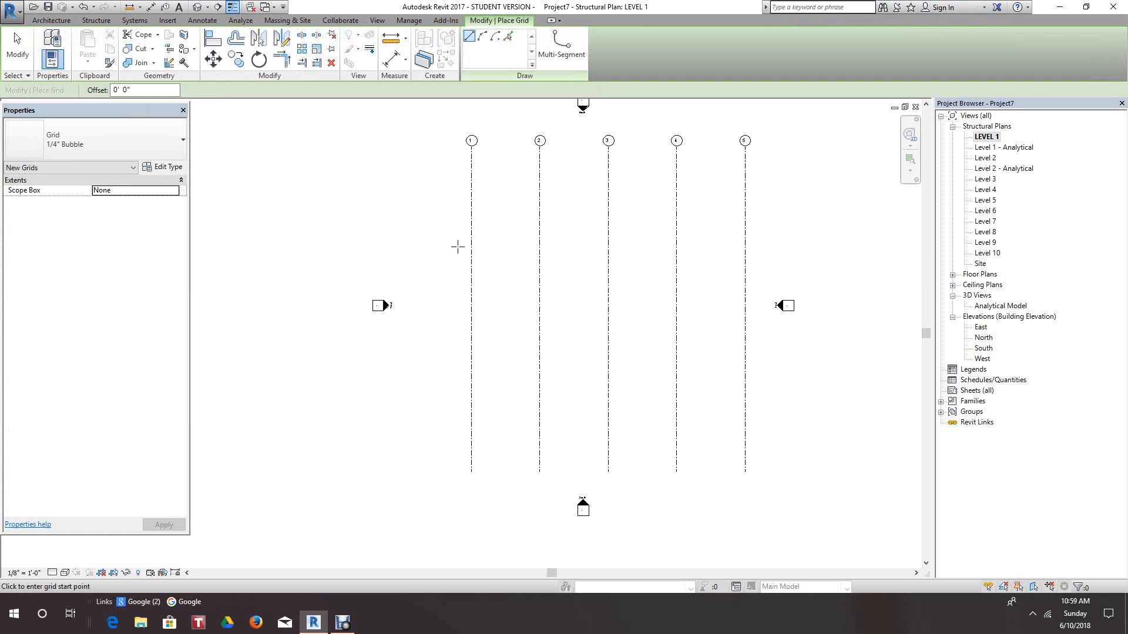
pyautogui.click(422, 186)
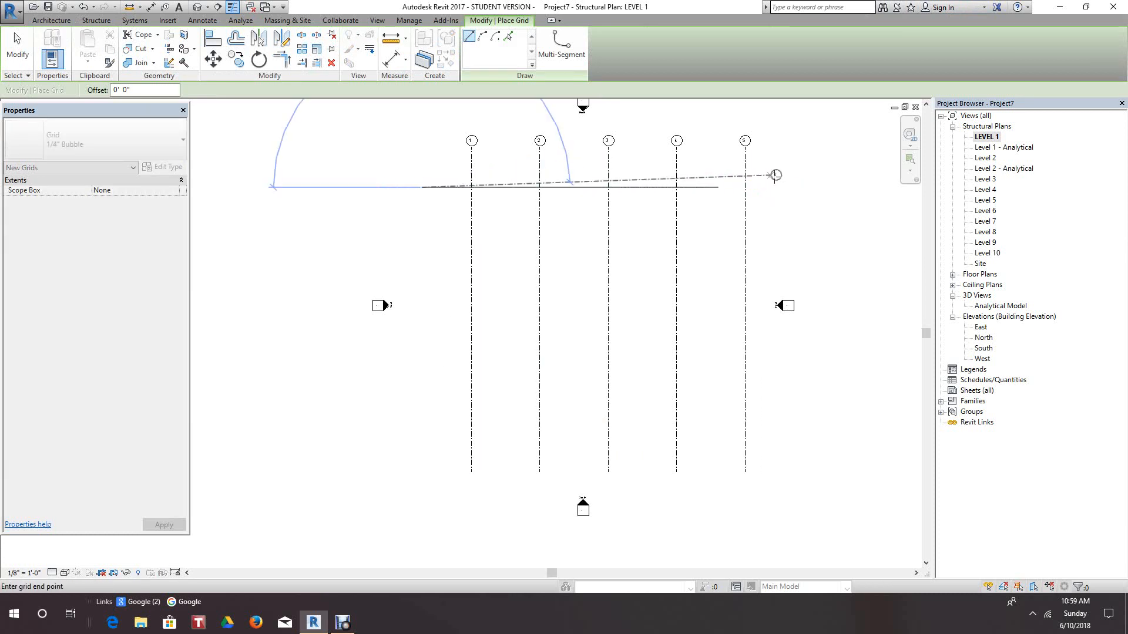
pyautogui.scroll(2, 776, 187)
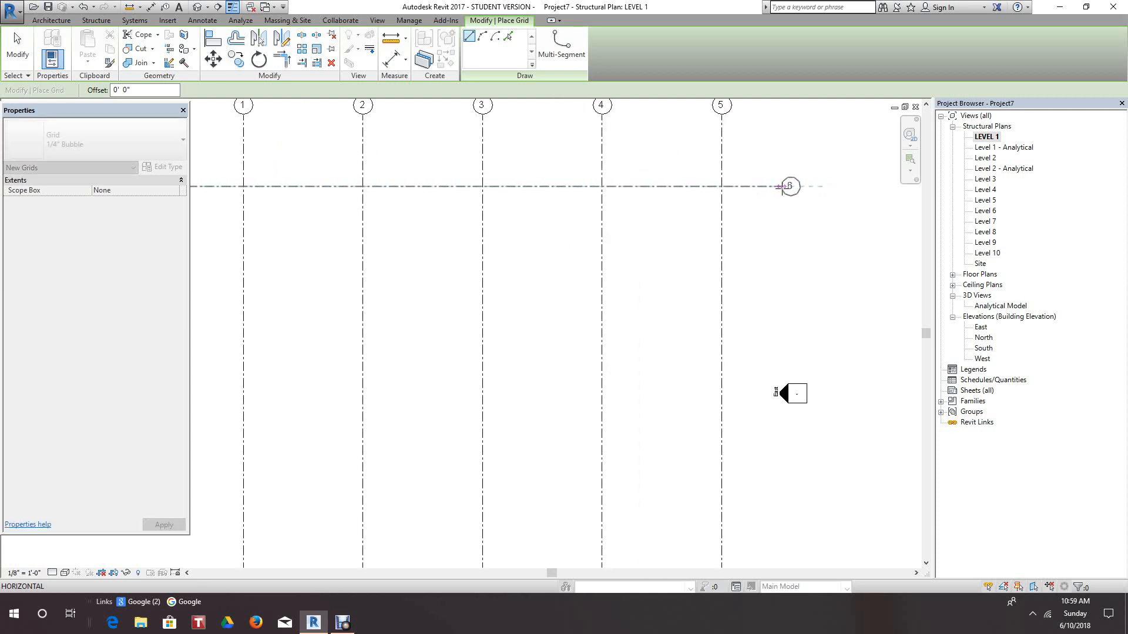
pyautogui.click(781, 187)
pyautogui.rightClick(783, 187)
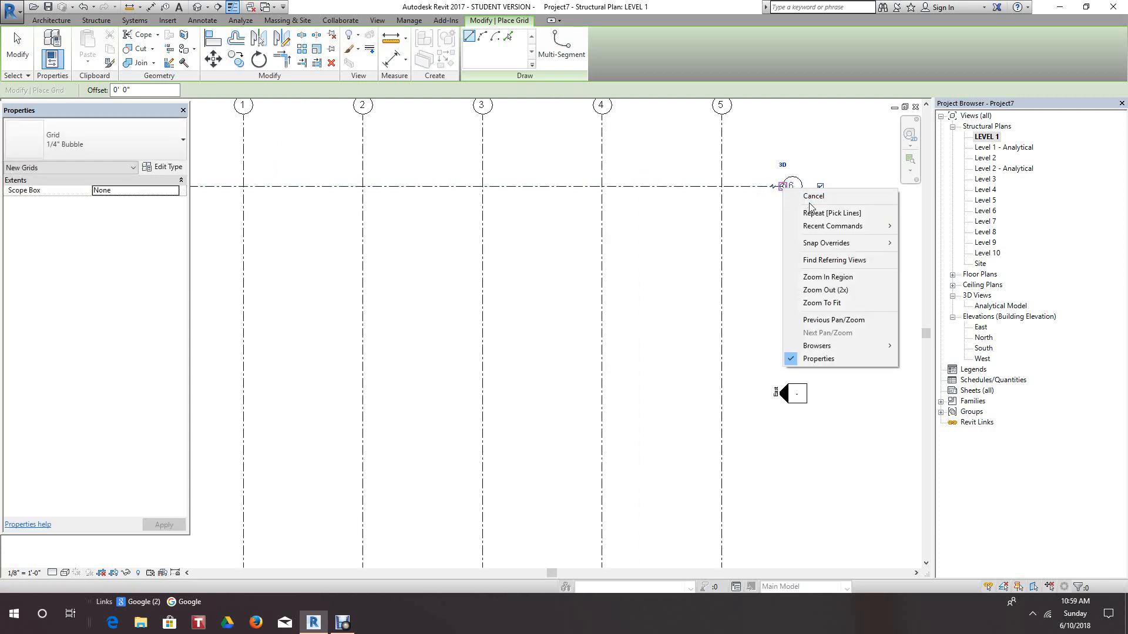
pyautogui.click(813, 197)
pyautogui.scroll(-3, 811, 209)
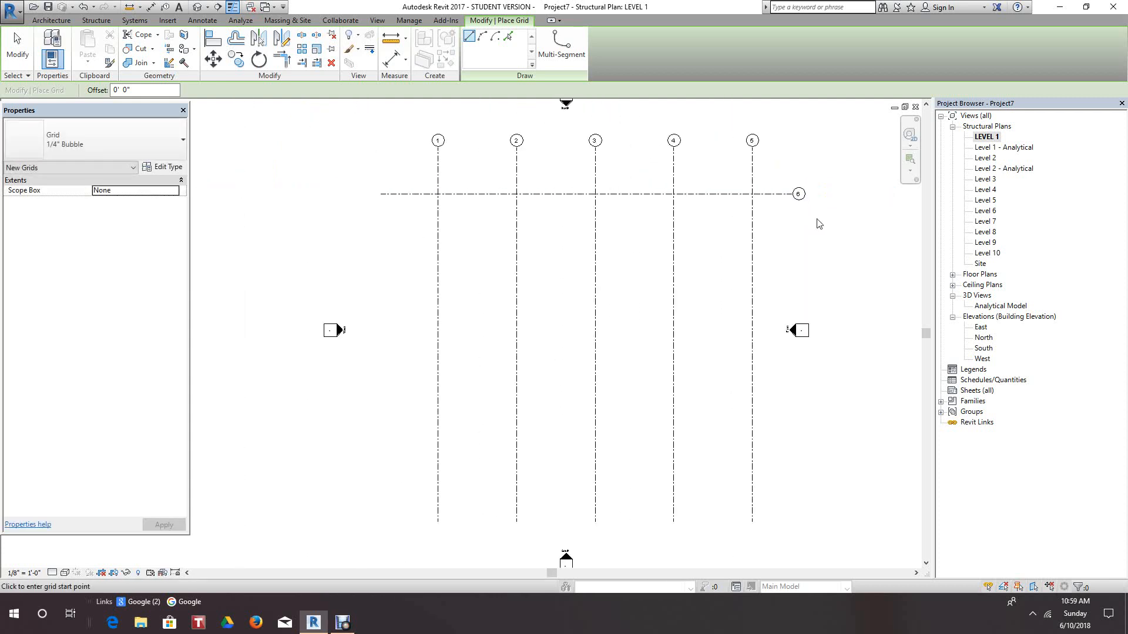
pyautogui.rightClick(816, 222)
pyautogui.click(842, 229)
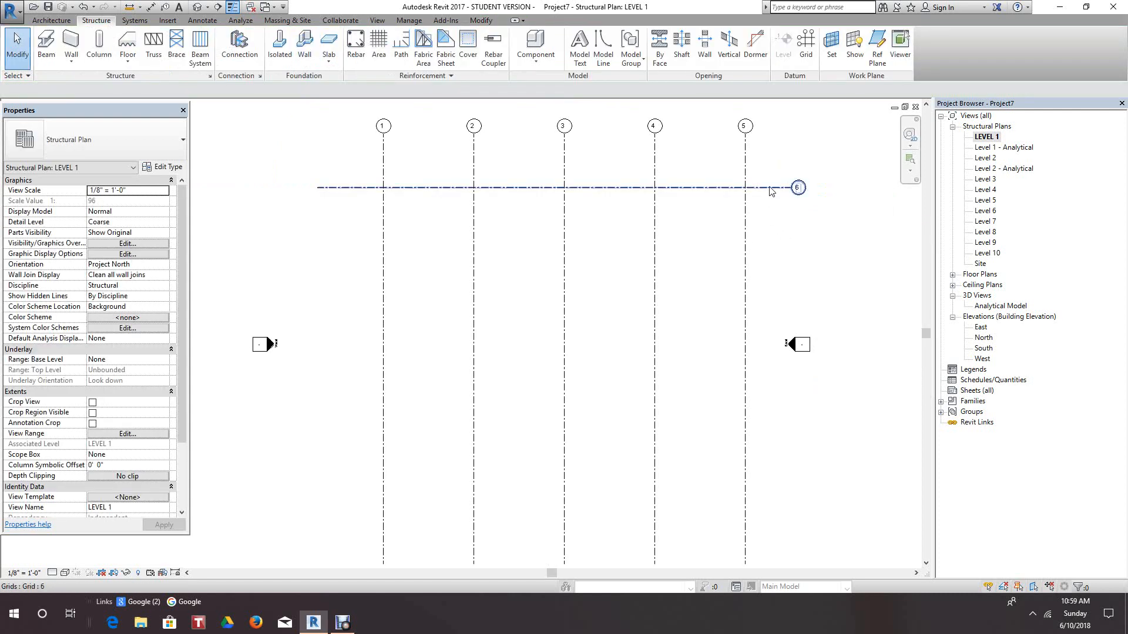
# - Rename the horizontal grid as A and deselect it
pyautogui.click(770, 188)
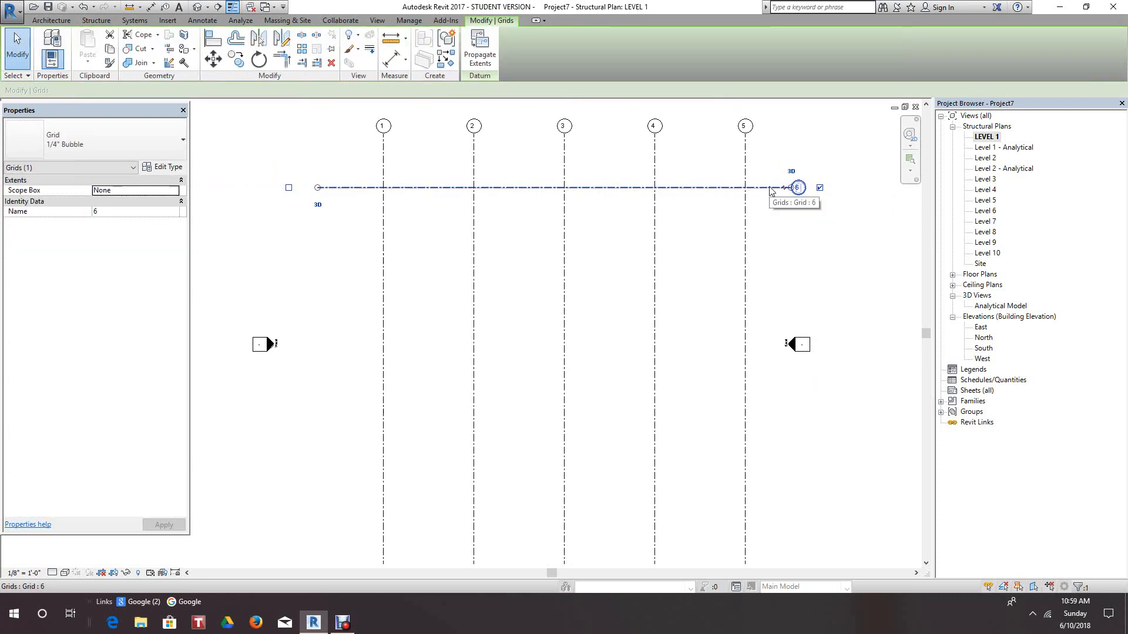
pyautogui.click(112, 215)
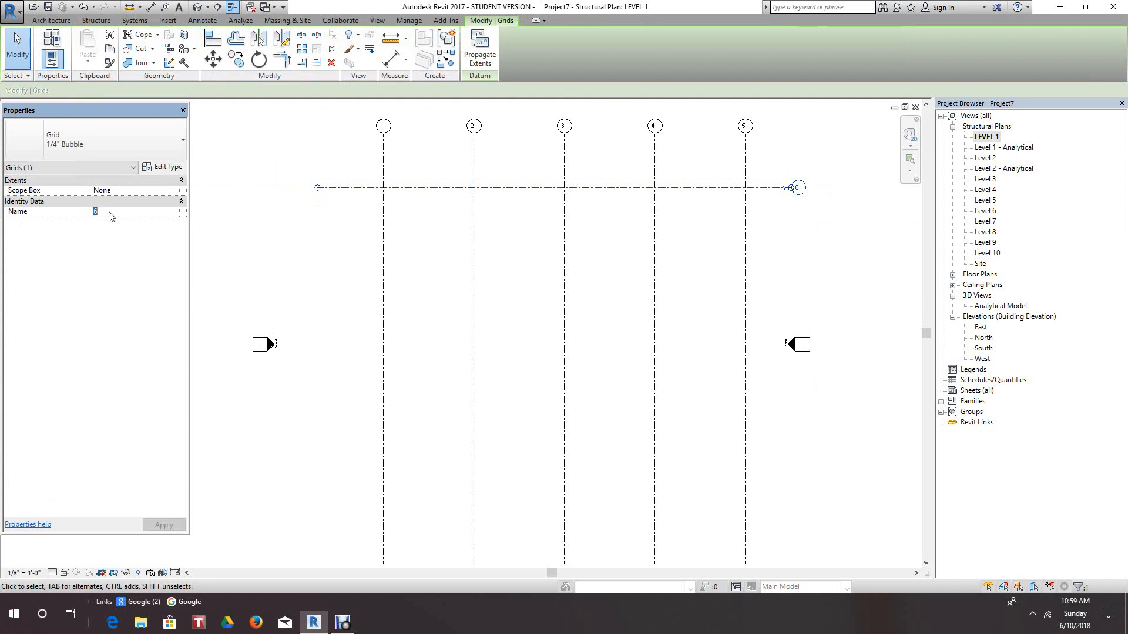
pyautogui.write('A')
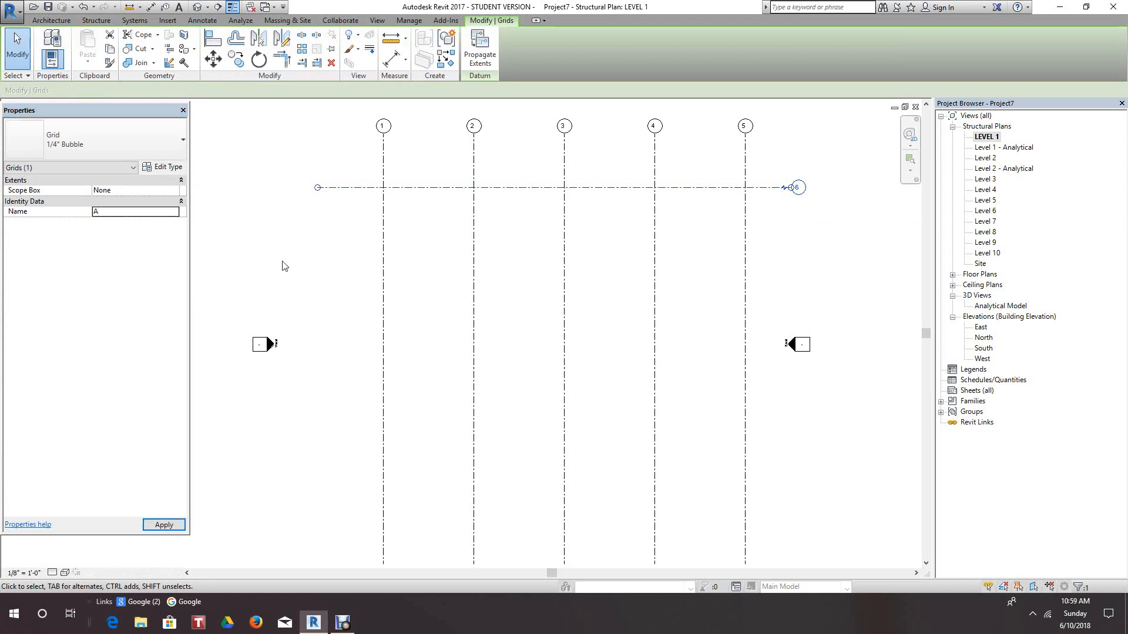
pyautogui.click(792, 226)
pyautogui.moveTo(802, 233); pyautogui.dragTo(789, 239, button='middle')
pyautogui.scroll(-2, 716, 264)
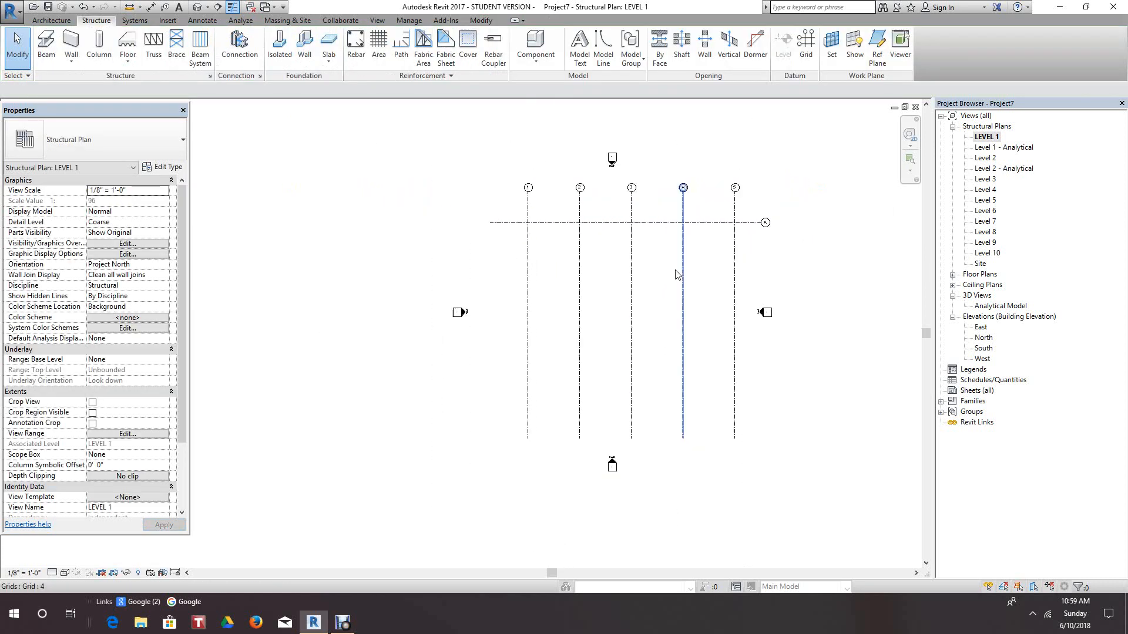
pyautogui.scroll(2, 656, 258)
pyautogui.moveTo(656, 258); pyautogui.dragTo(650, 271, button='middle')
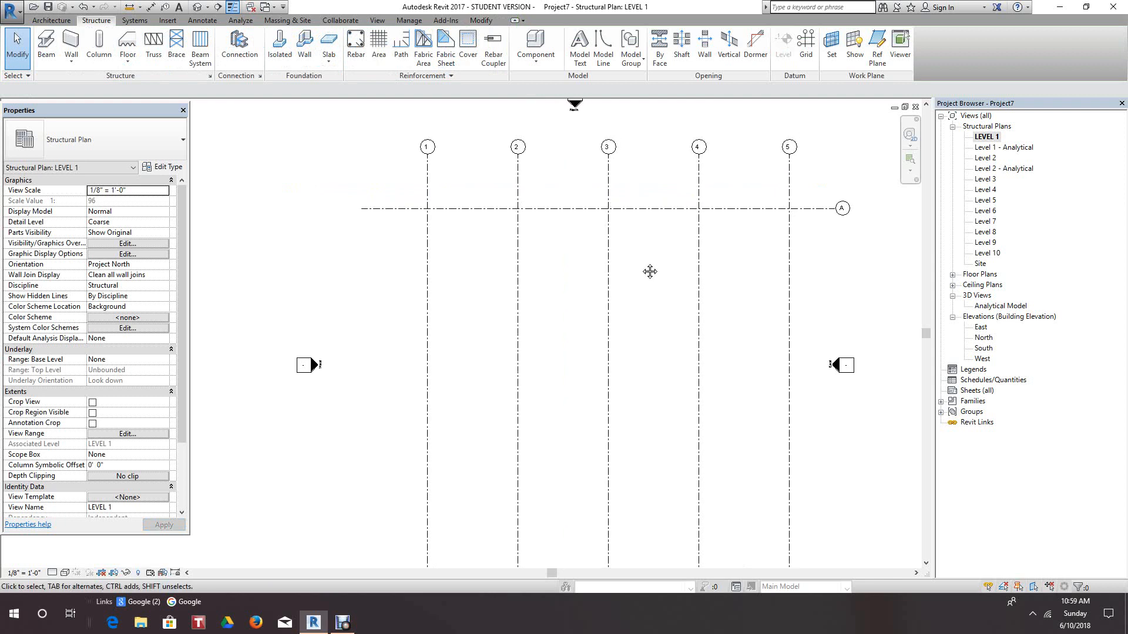
pyautogui.scroll(-2, 645, 277)
pyautogui.moveTo(634, 286); pyautogui.dragTo(564, 338, button='middle')
pyautogui.scroll(1, 564, 338)
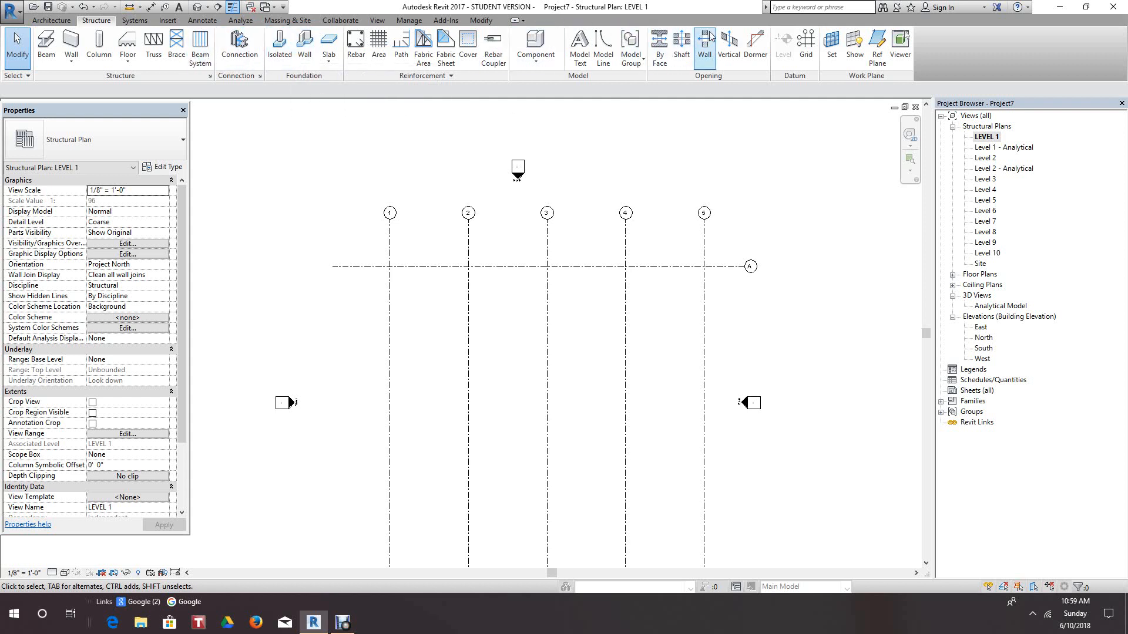
# - Create horizontal grids B, C and D south of grid A by picking each preceding grid line at a 25' 0" offset
pyautogui.click(806, 44)
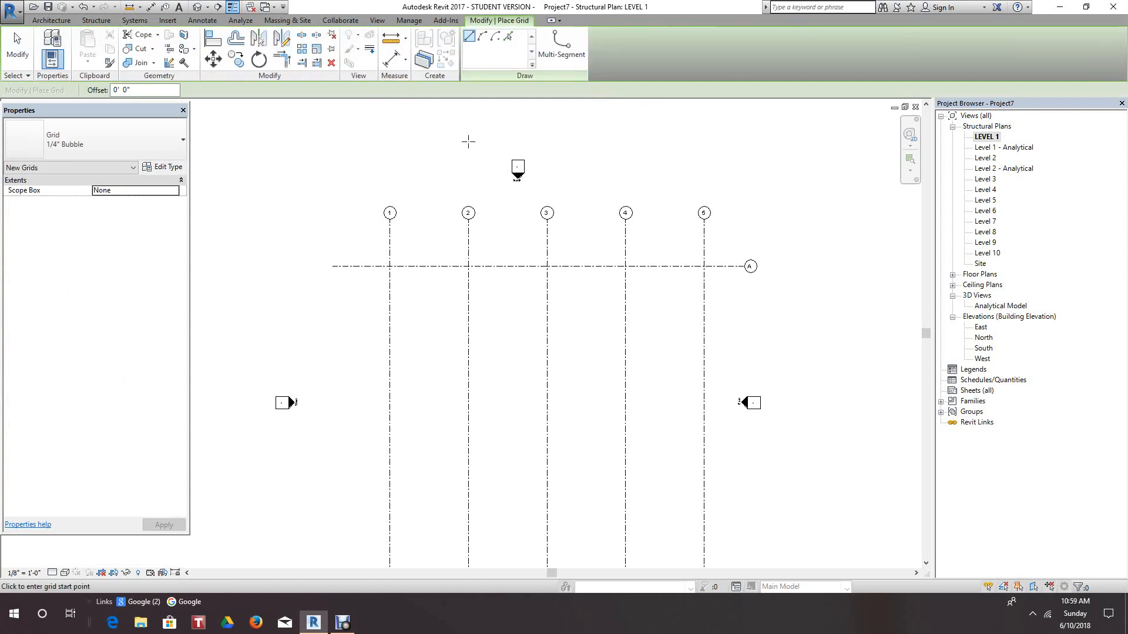
pyautogui.click(509, 41)
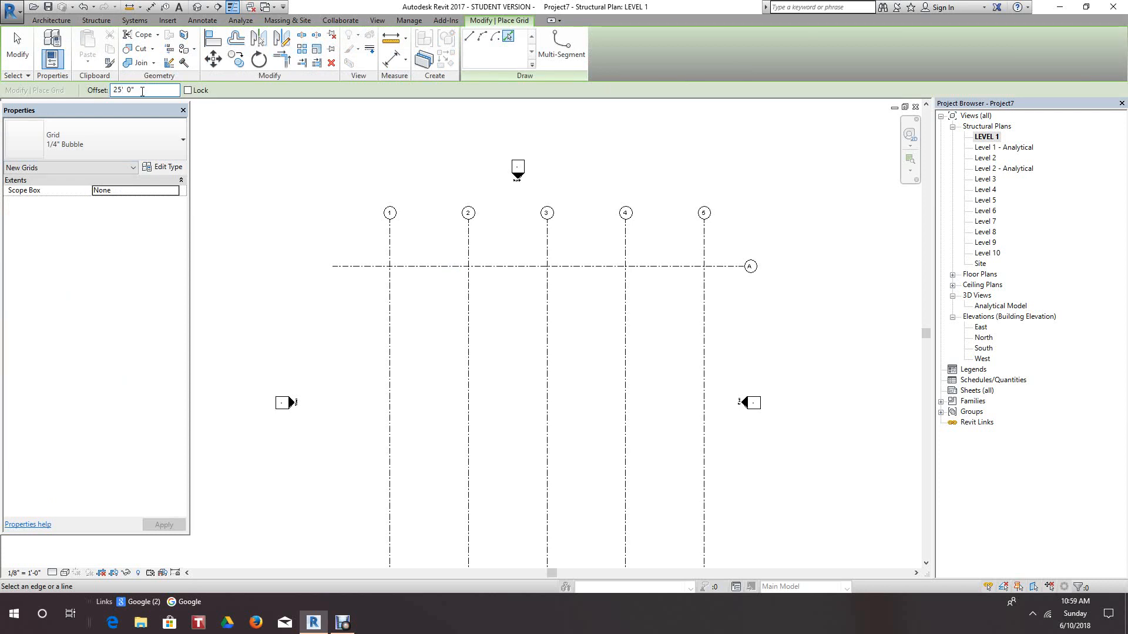
pyautogui.click(421, 275)
pyautogui.scroll(2, 717, 350)
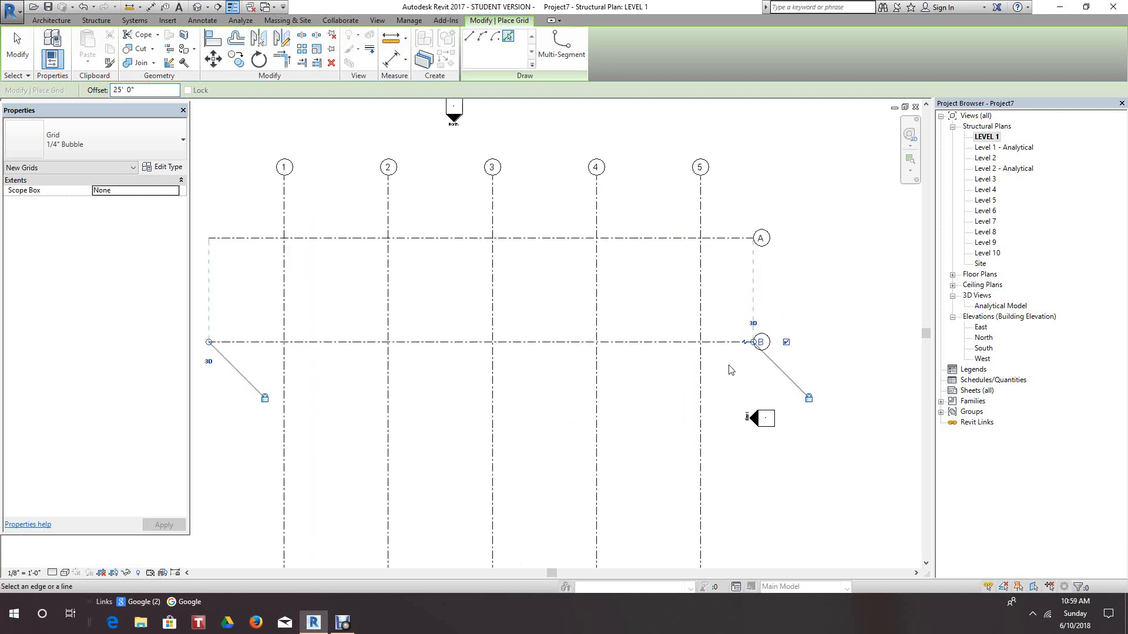
pyautogui.moveTo(735, 353); pyautogui.dragTo(725, 283, button='middle')
pyautogui.scroll(-1, 725, 283)
pyautogui.click(637, 245)
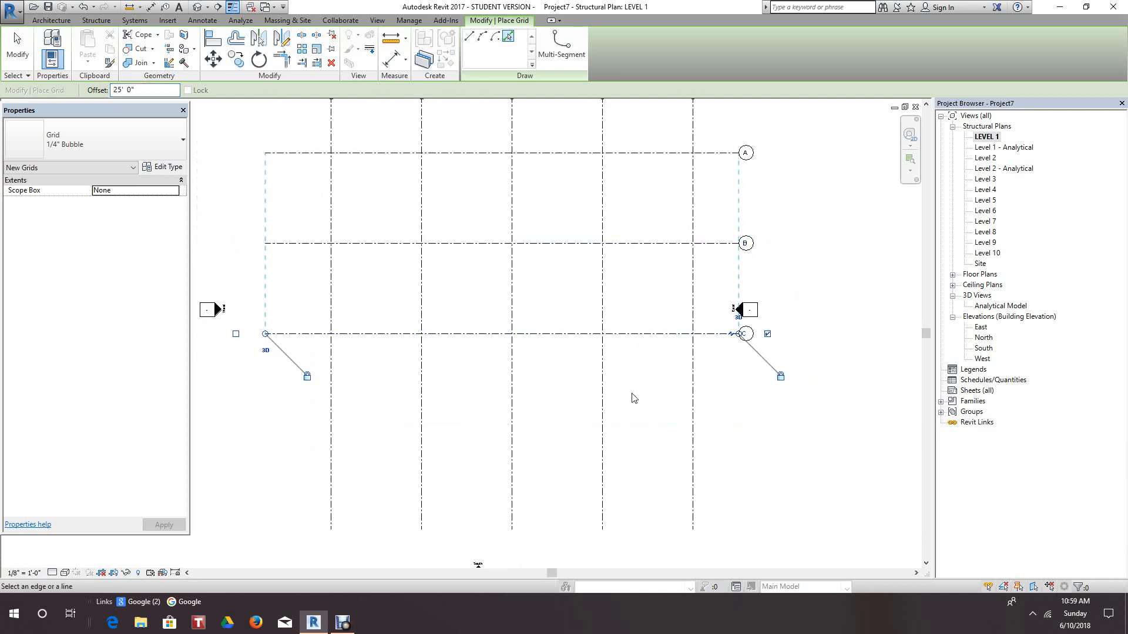
pyautogui.moveTo(633, 396); pyautogui.dragTo(659, 302, button='middle')
pyautogui.click(647, 286)
pyautogui.scroll(-2, 676, 306)
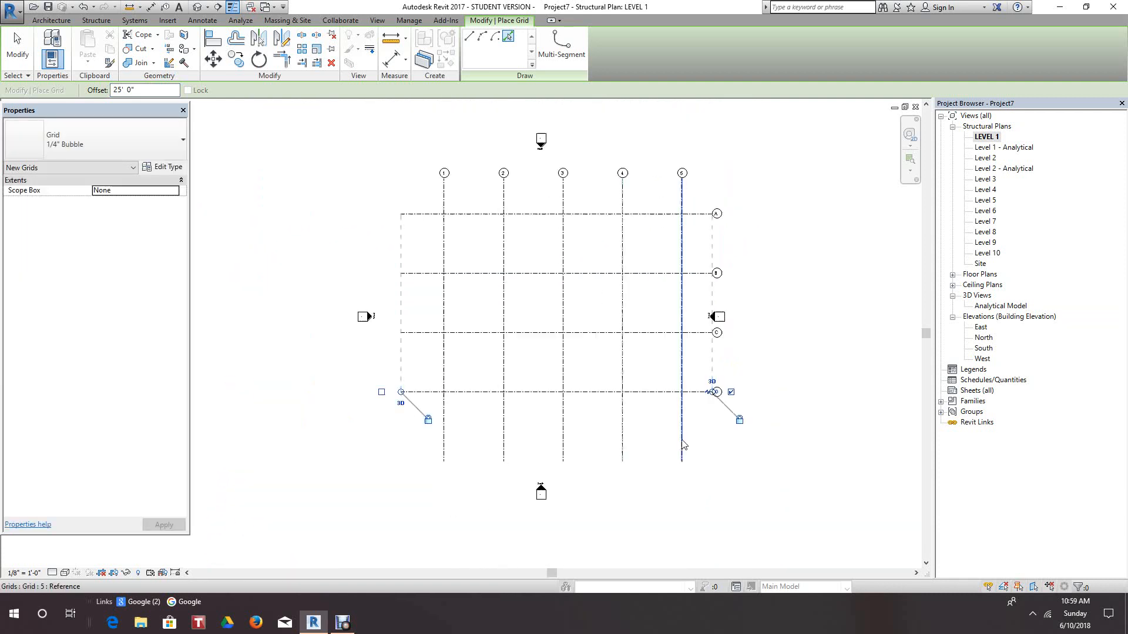
pyautogui.moveTo(751, 416); pyautogui.dragTo(745, 312, button='middle')
pyautogui.scroll(2, 661, 332)
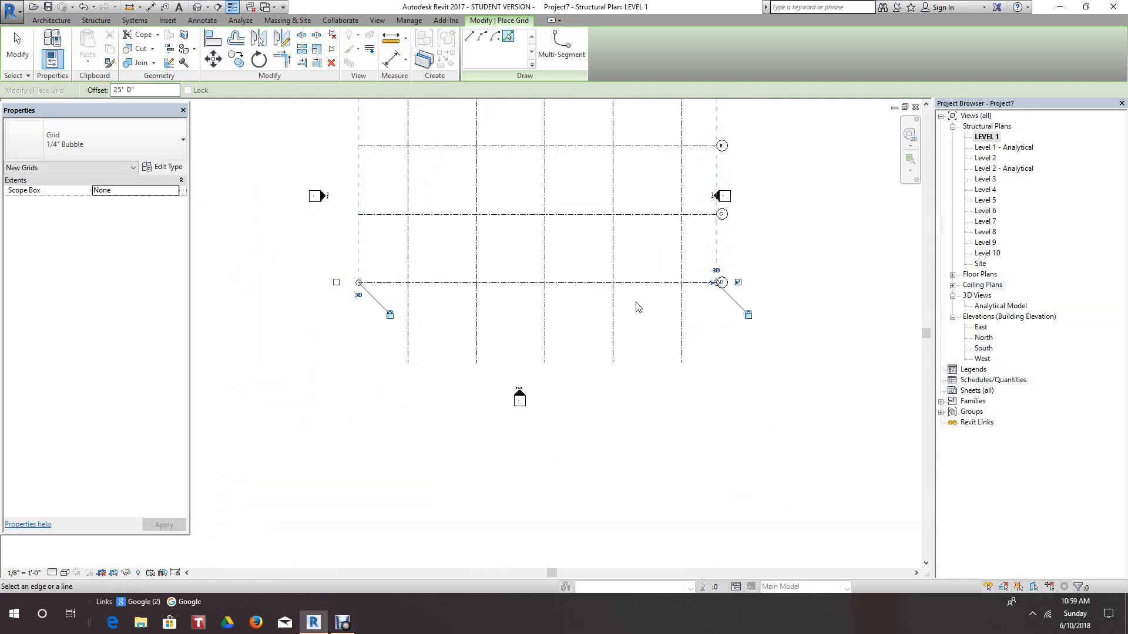
pyautogui.click(636, 287)
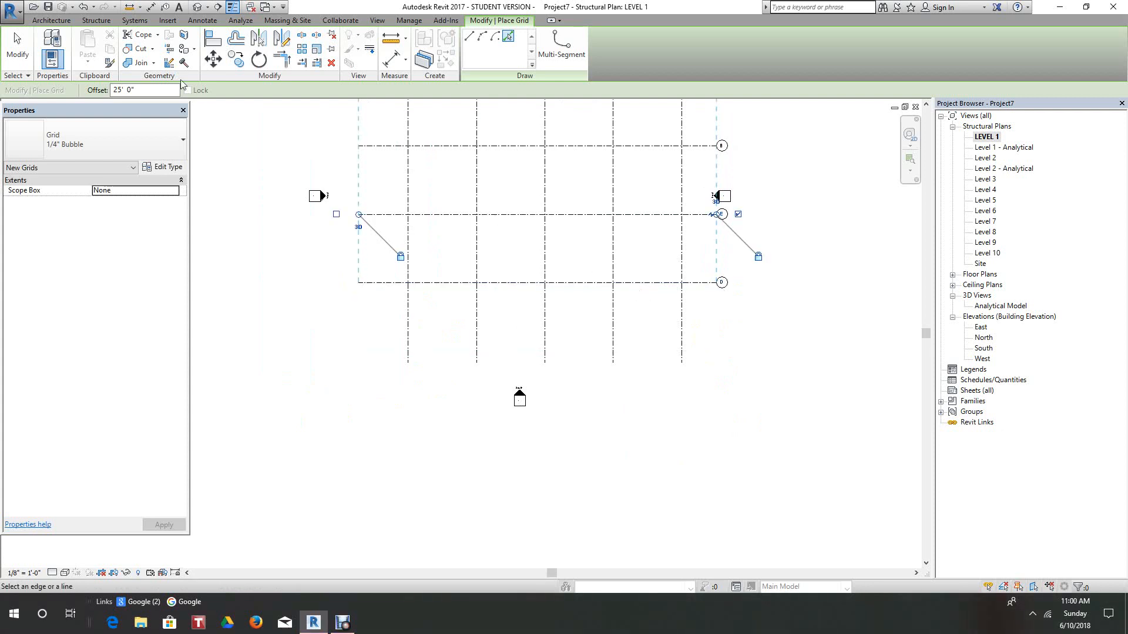
pyautogui.scroll(2, 700, 204)
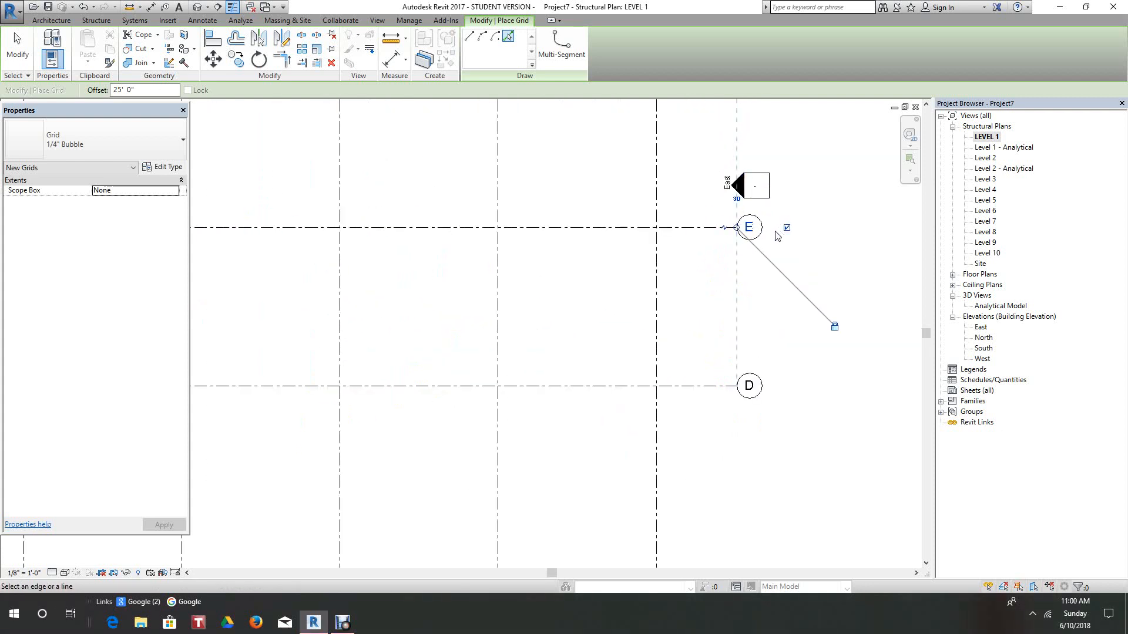
pyautogui.moveTo(783, 239)
pyautogui.mouseDown(button='middle')
pyautogui.moveTo(778, 251)
pyautogui.moveTo(774, 241)
pyautogui.mouseUp(button='middle')
pyautogui.scroll(-2, 765, 234)
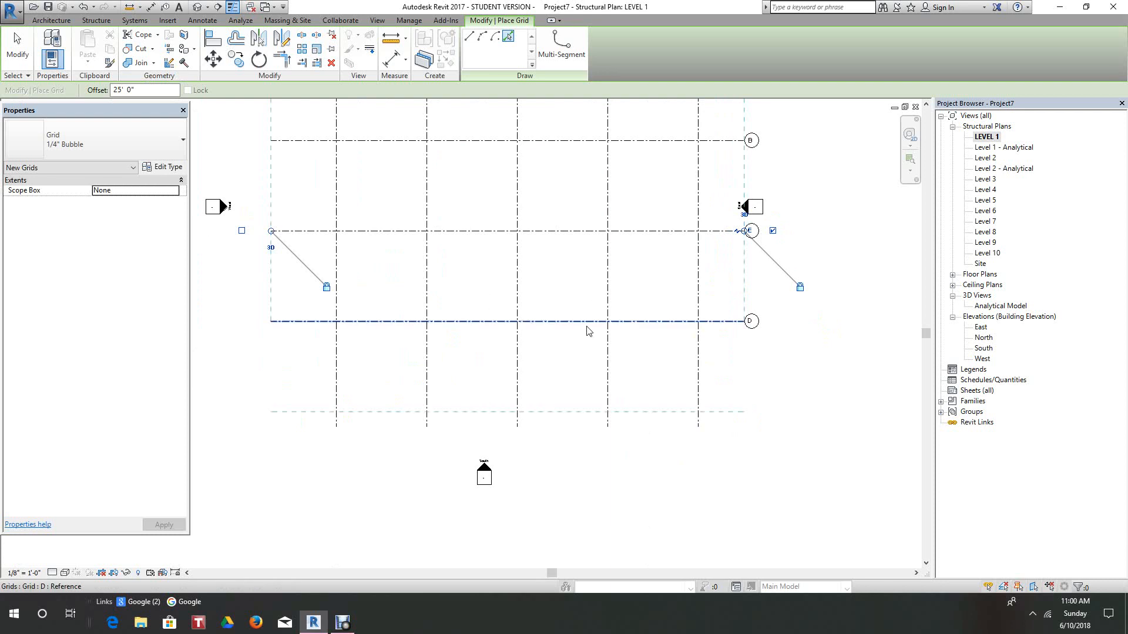
pyautogui.click(87, 9)
# - Create grid E south of grid D by picking grid D at the 25' 0" offset
pyautogui.scroll(1, 503, 277)
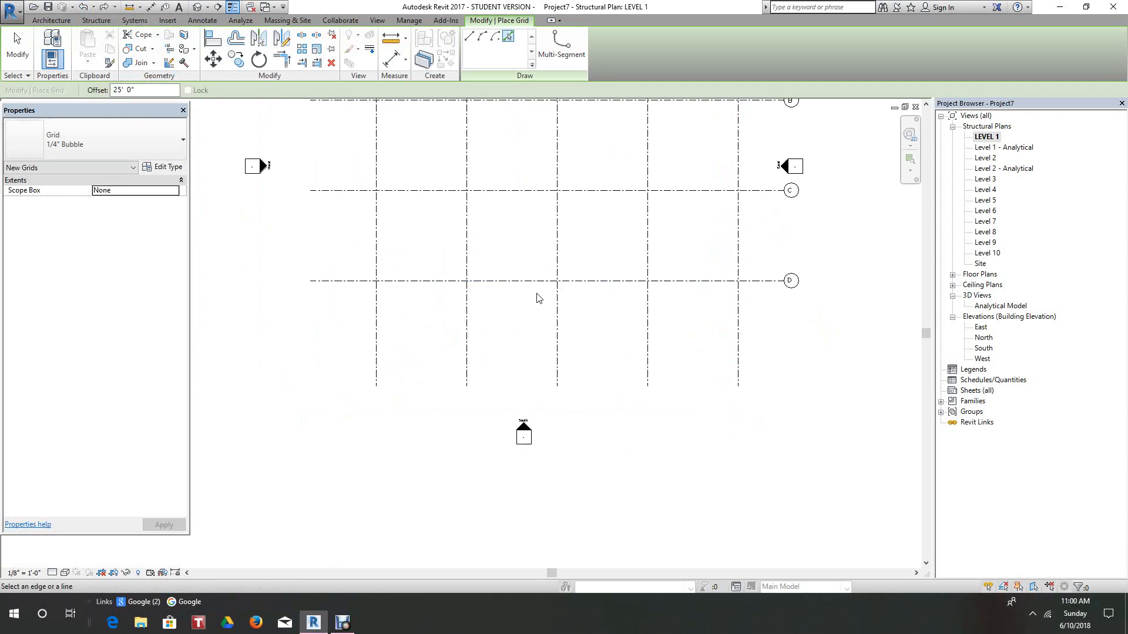
pyautogui.click(576, 286)
pyautogui.scroll(2, 764, 437)
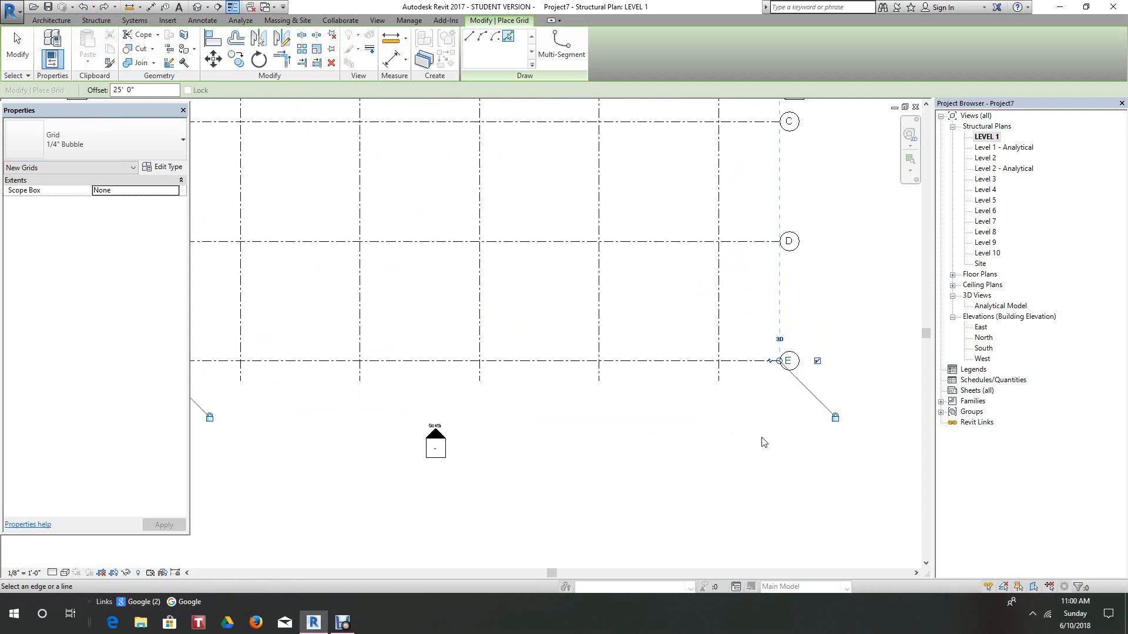
pyautogui.scroll(-4, 762, 442)
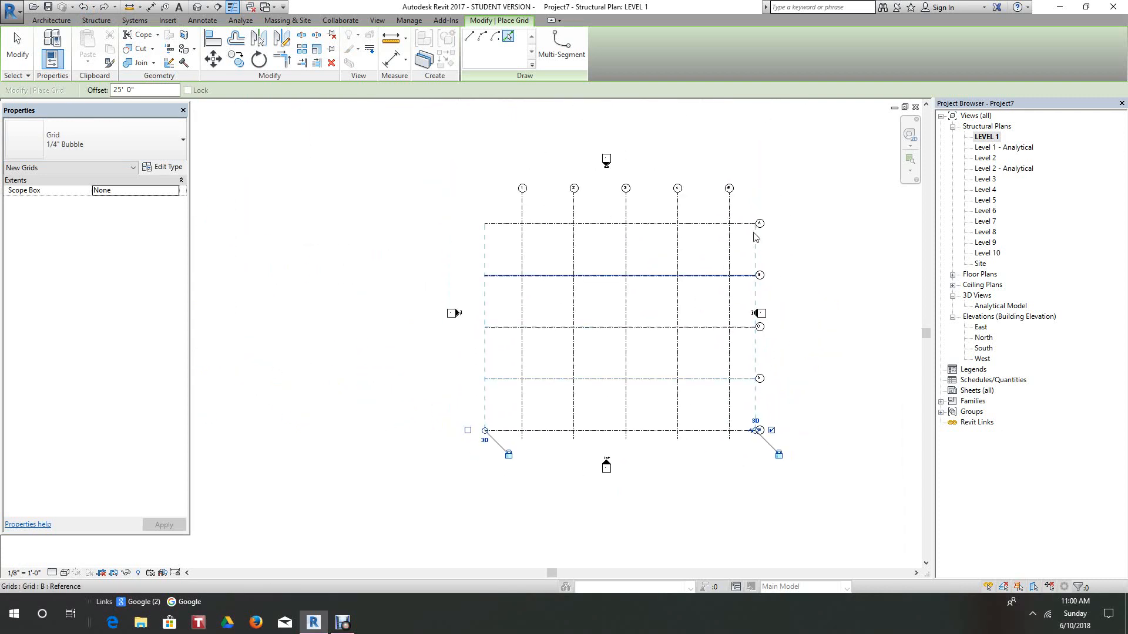
pyautogui.scroll(3, 759, 232)
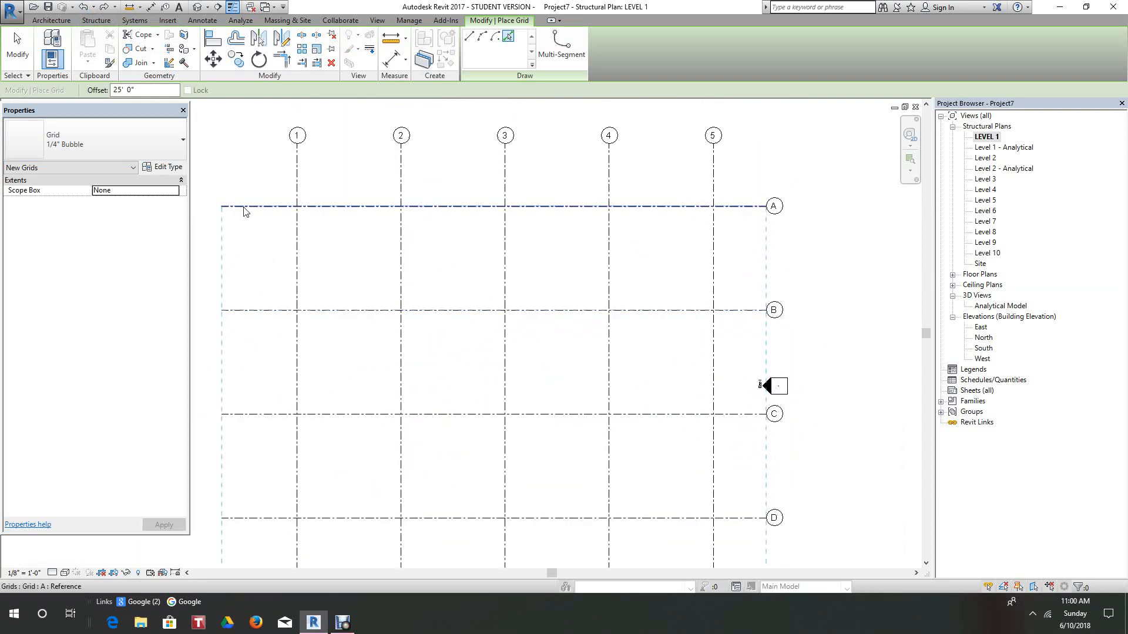
pyautogui.click(246, 211)
pyautogui.scroll(-4, 413, 234)
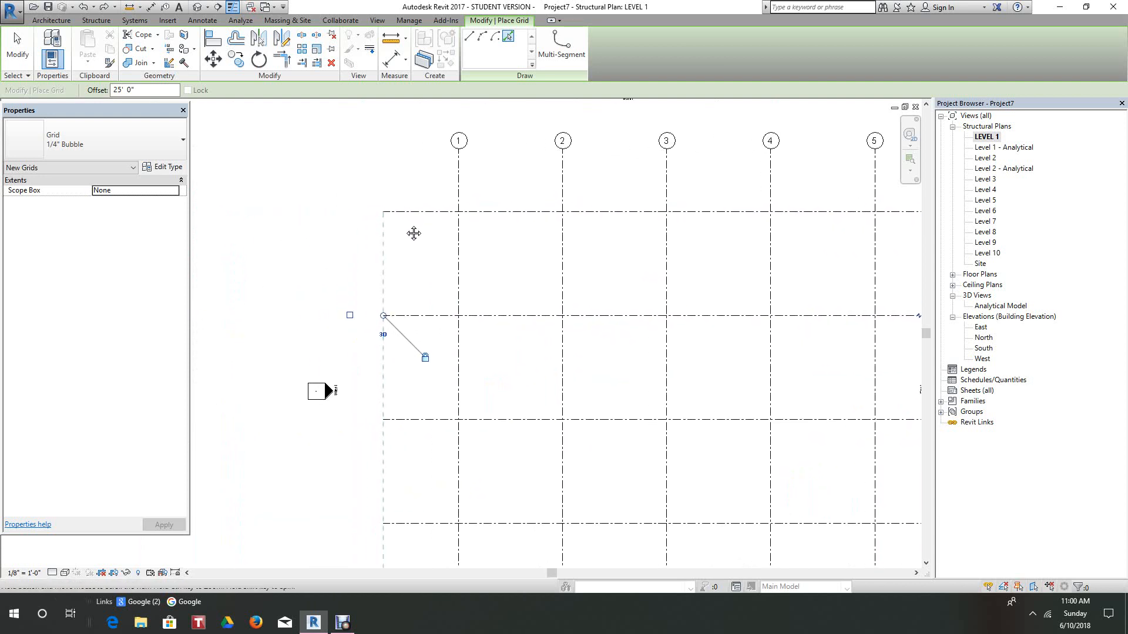
pyautogui.scroll(2, 409, 236)
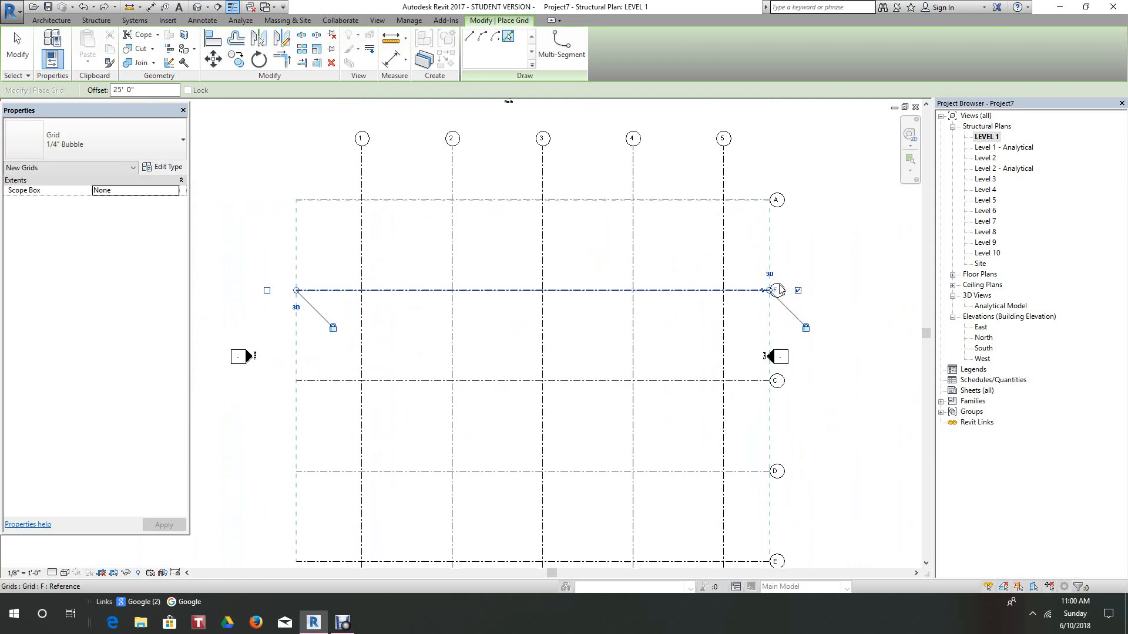
pyautogui.scroll(2, 708, 270)
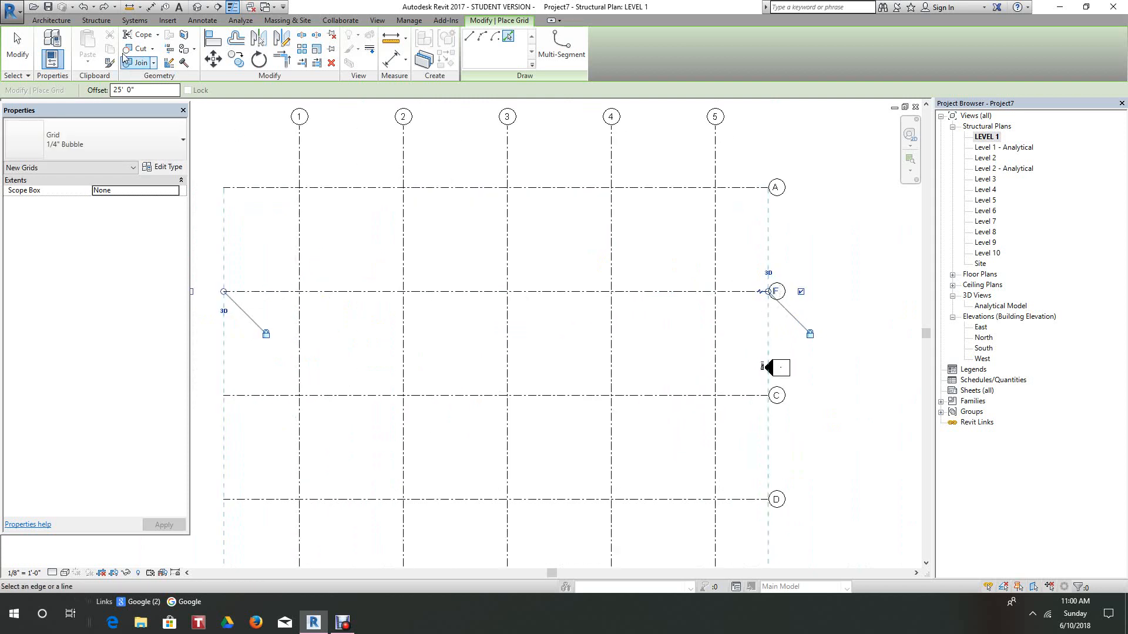
pyautogui.click(86, 7)
# - Exit the Grid command and check the full layout of grids 1 to 5 and A to E
pyautogui.scroll(-2, 410, 276)
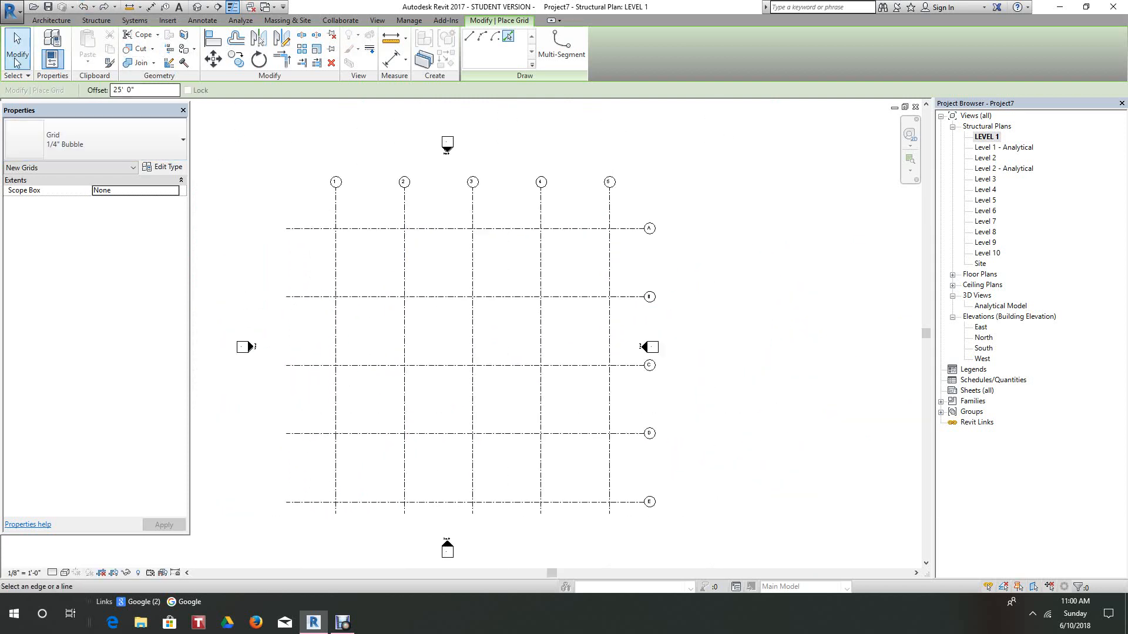
pyautogui.click(15, 39)
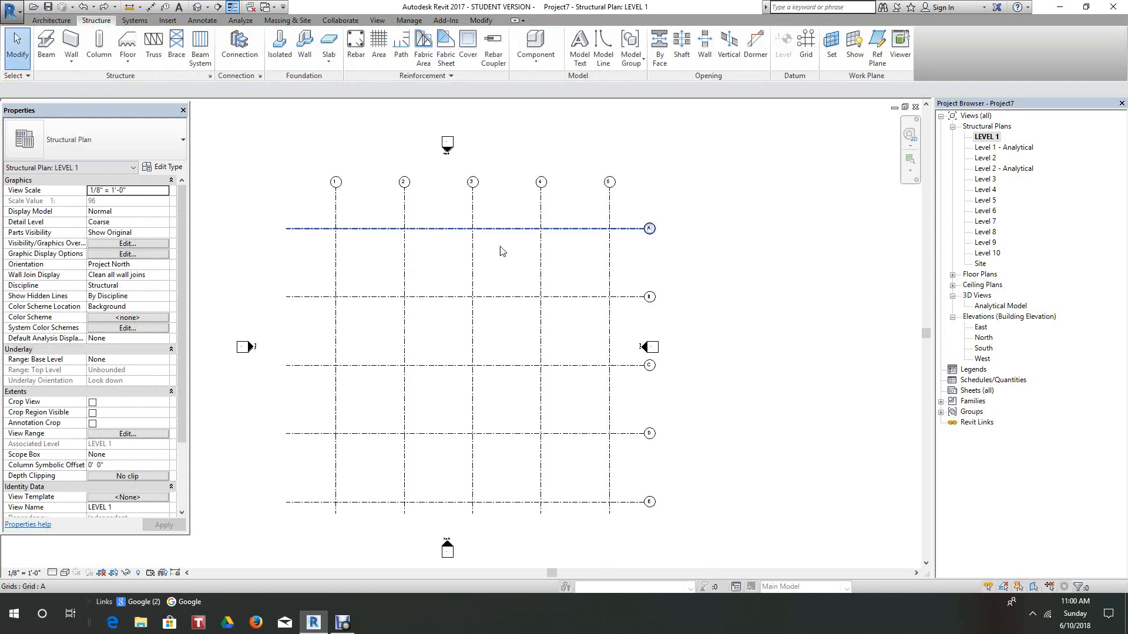
pyautogui.moveTo(708, 374); pyautogui.dragTo(860, 350, button='middle')
pyautogui.scroll(-1, 815, 311)
pyautogui.scroll(-2, 798, 375)
pyautogui.scroll(4, 789, 366)
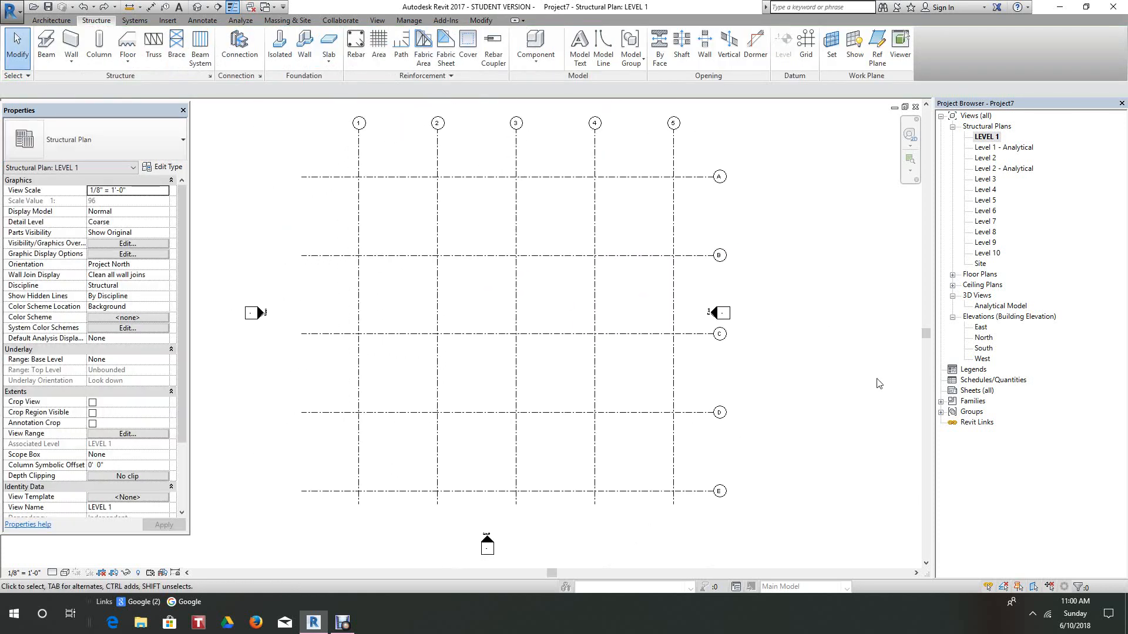
# - Open the South elevation and examine how vertical grids 1 to 5 extend through the levels
pyautogui.doubleClick(987, 350)
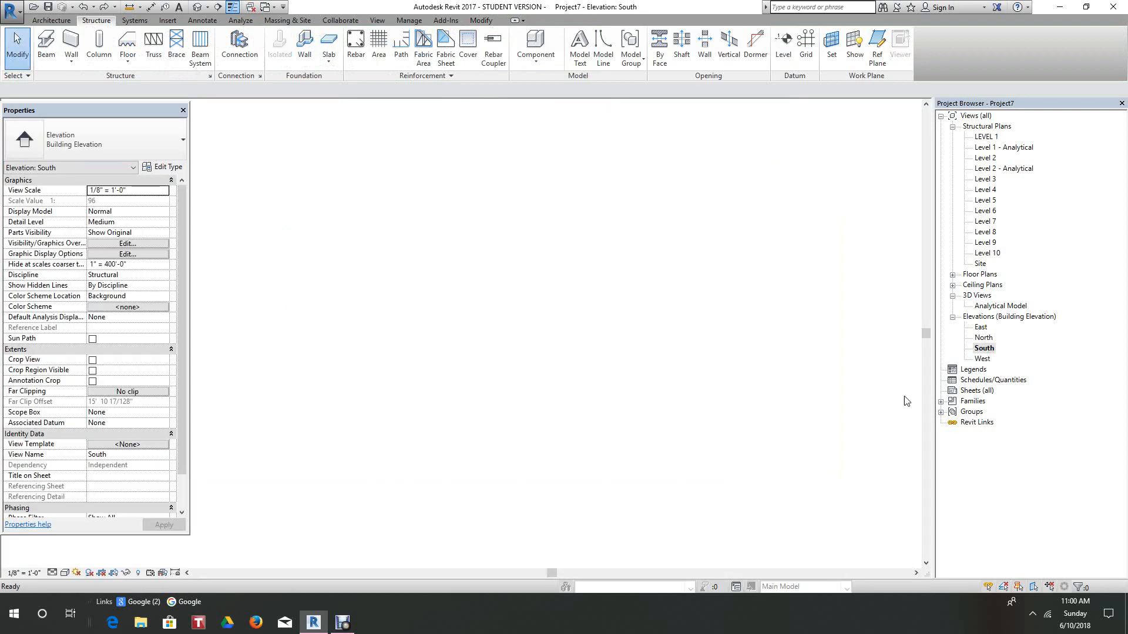
pyautogui.scroll(4, 424, 297)
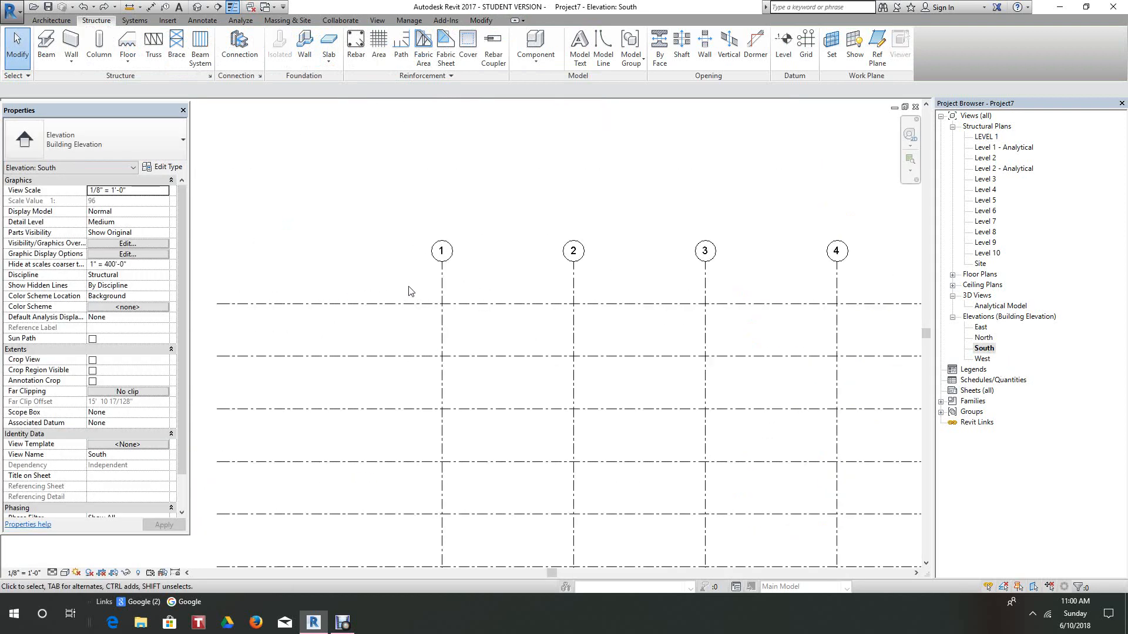
pyautogui.click(441, 269)
pyautogui.click(480, 194)
pyautogui.scroll(-2, 480, 194)
pyautogui.moveTo(533, 210); pyautogui.dragTo(497, 231, button='middle')
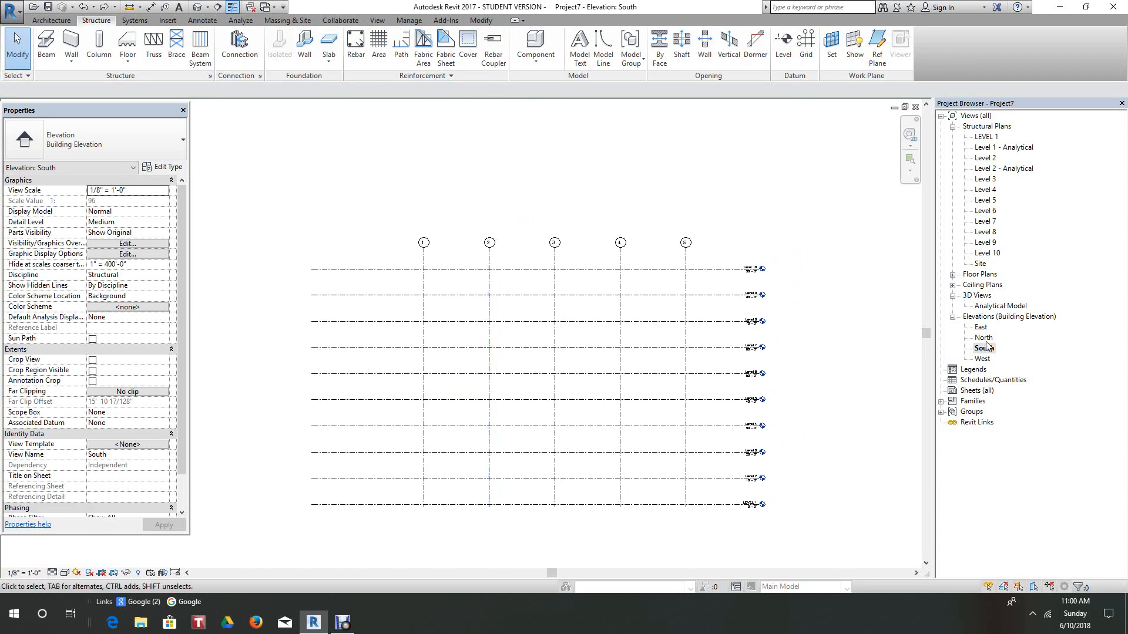
# - Open the LEVEL 1 structural plan and examine the layout of grids 1 to 5 and A to E
pyautogui.doubleClick(985, 138)
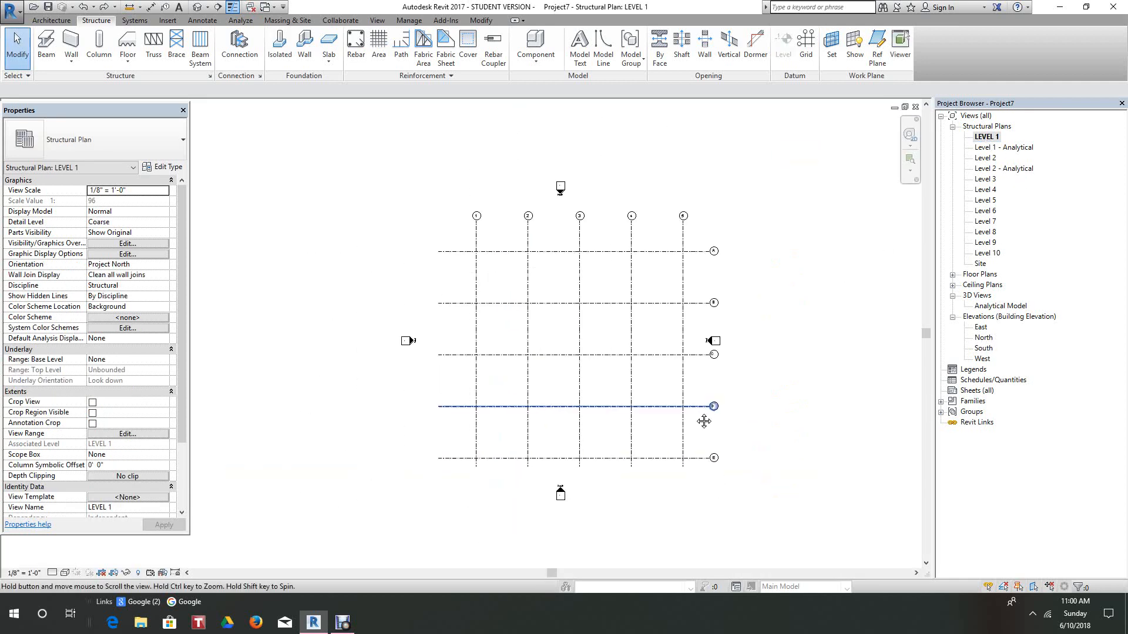
pyautogui.scroll(7, 582, 309)
pyautogui.moveTo(583, 321); pyautogui.dragTo(512, 323, button='middle')
pyautogui.scroll(-4, 570, 386)
pyautogui.scroll(-2, 563, 380)
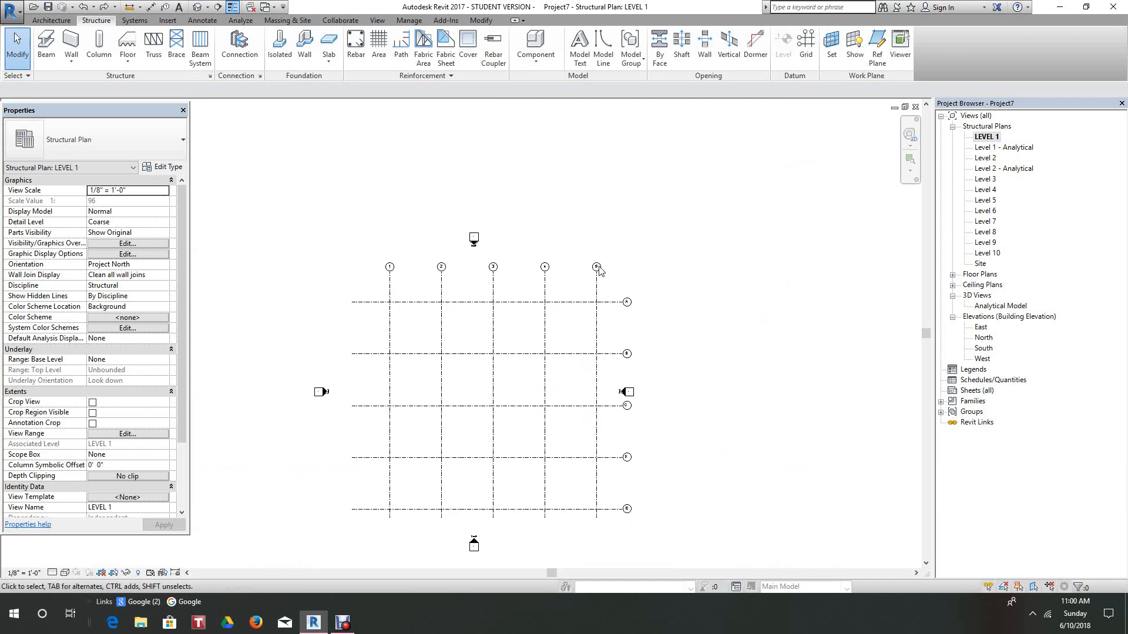
pyautogui.click(442, 289)
pyautogui.click(580, 202)
pyautogui.moveTo(597, 200); pyautogui.dragTo(606, 189, button='middle')
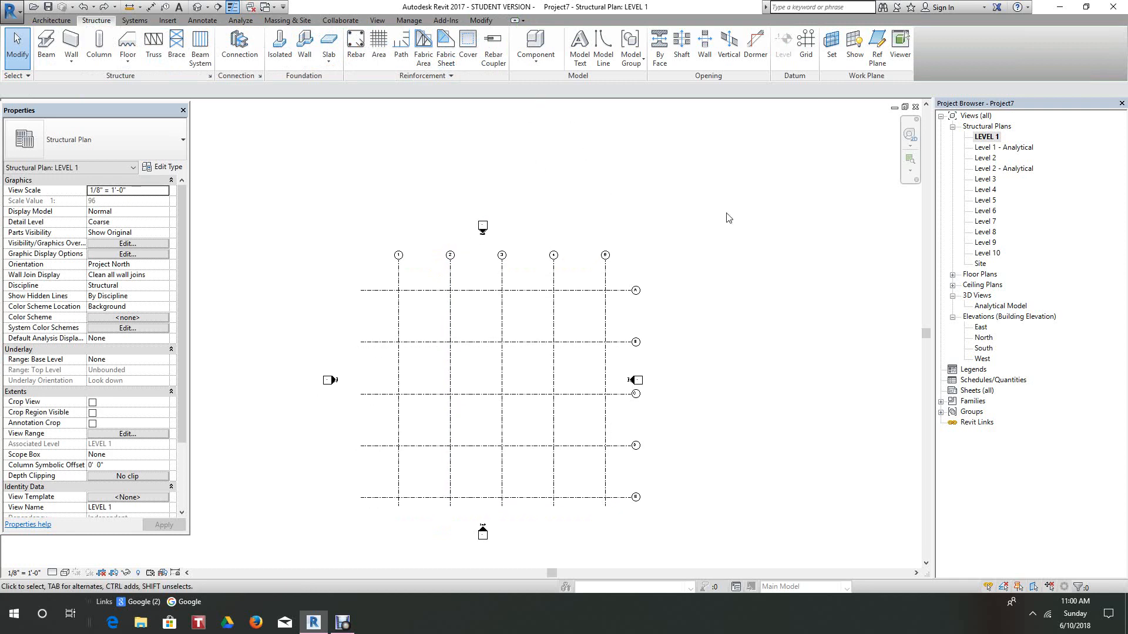
# - Pin grids 1 to 5 and A to E in place along with the east and south elevation markers, and check grid 3
pyautogui.moveTo(650, 241); pyautogui.dragTo(356, 536)
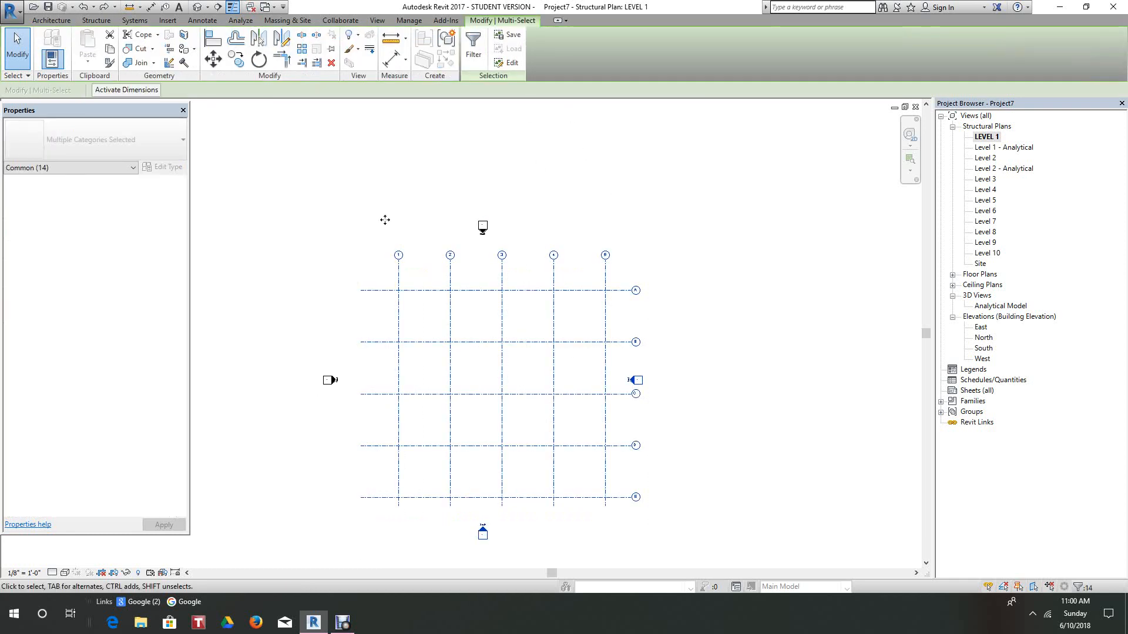
pyautogui.click(332, 49)
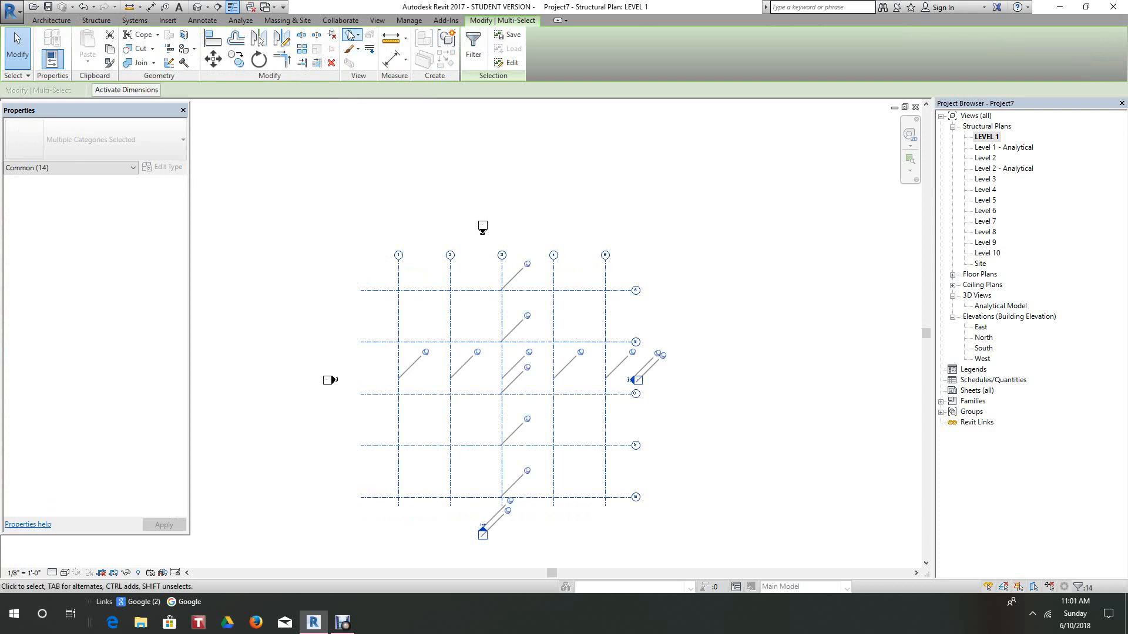
pyautogui.click(397, 174)
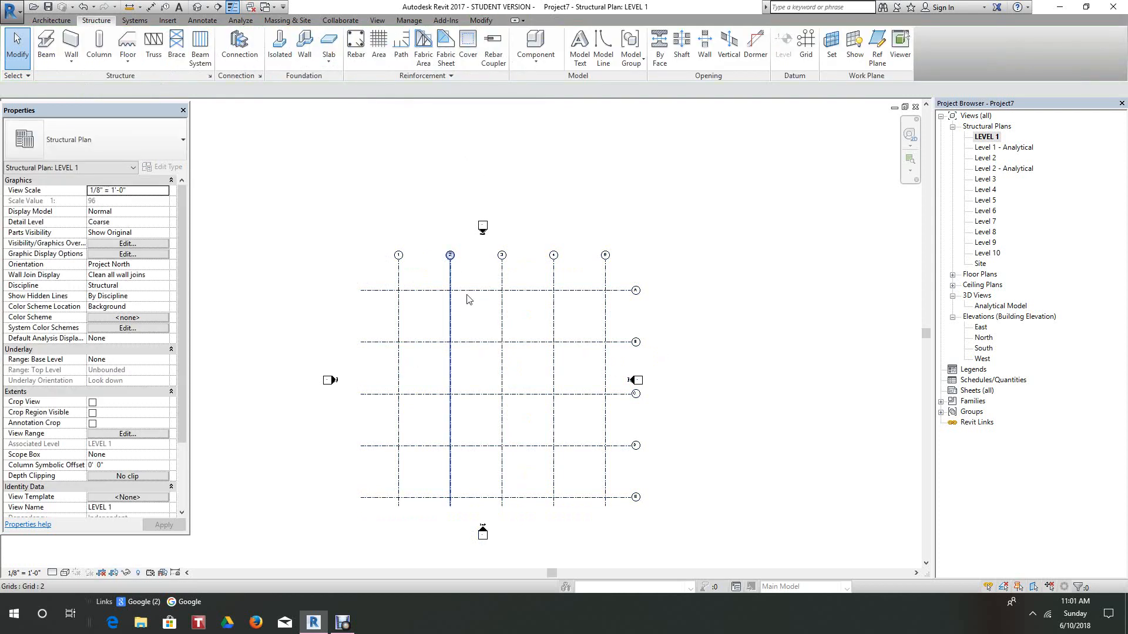
pyautogui.scroll(2, 494, 311)
pyautogui.click(511, 315)
pyautogui.click(578, 141)
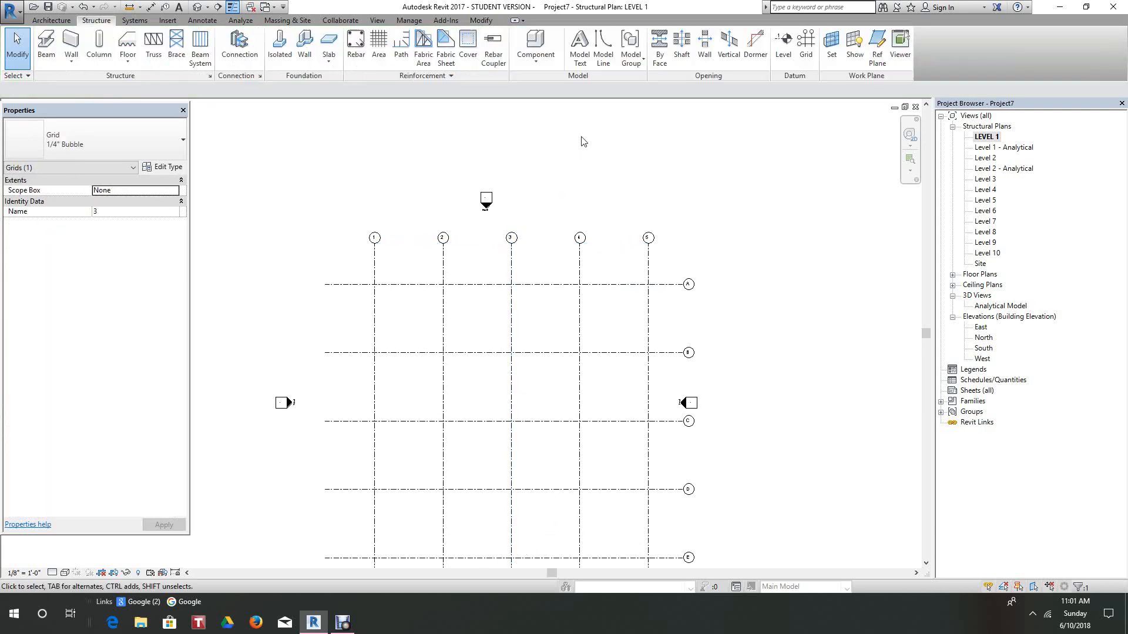
pyautogui.scroll(-4, 647, 182)
pyautogui.scroll(4, 623, 243)
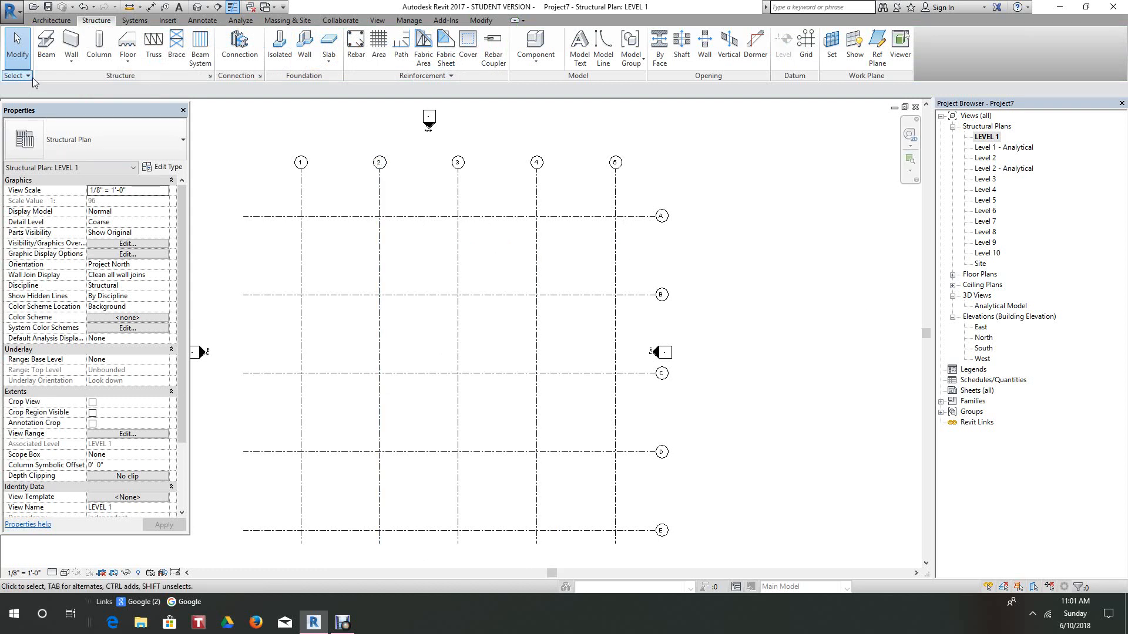
# - Place a vertical W10X49 structural column at the intersection of grids A and 1, with its height set to Level 2
pyautogui.click(99, 40)
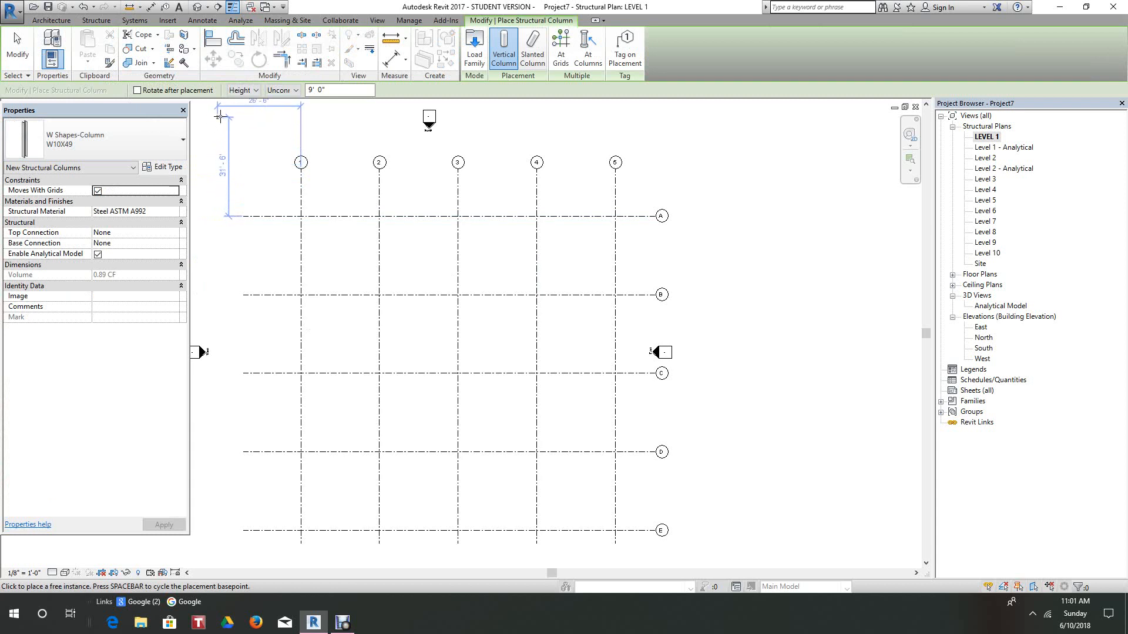
pyautogui.click(256, 91)
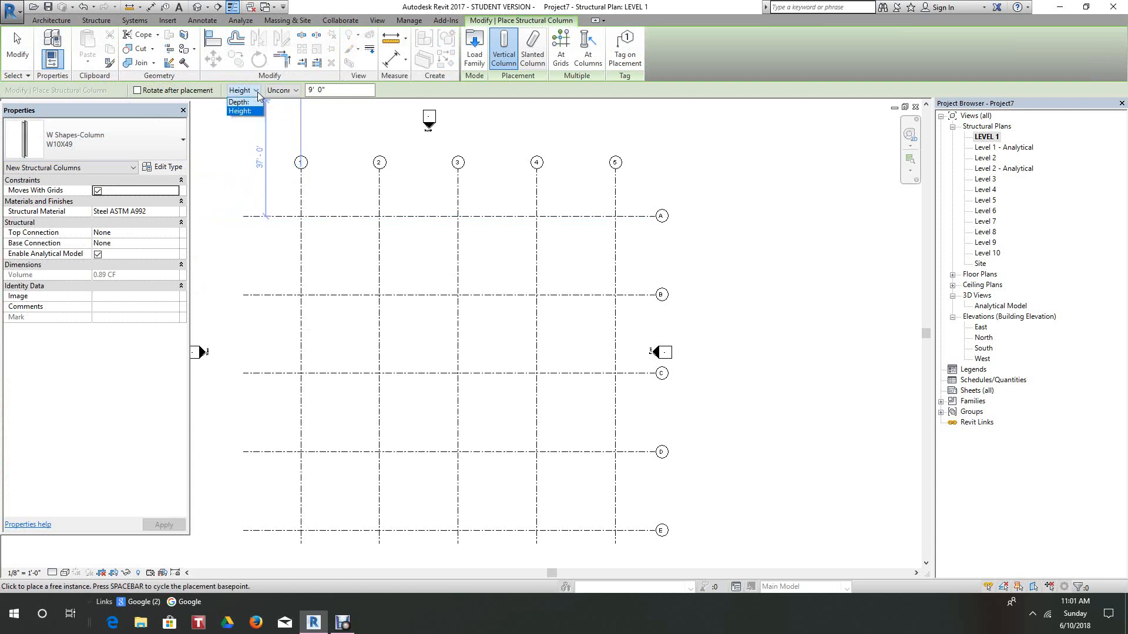
pyautogui.click(258, 94)
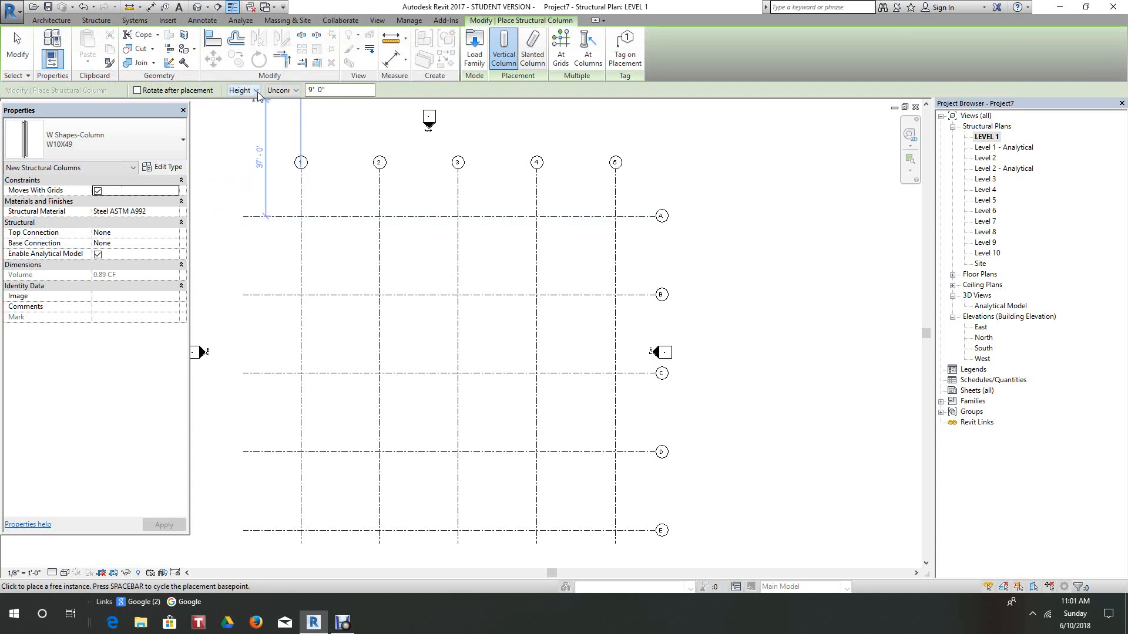
pyautogui.click(297, 90)
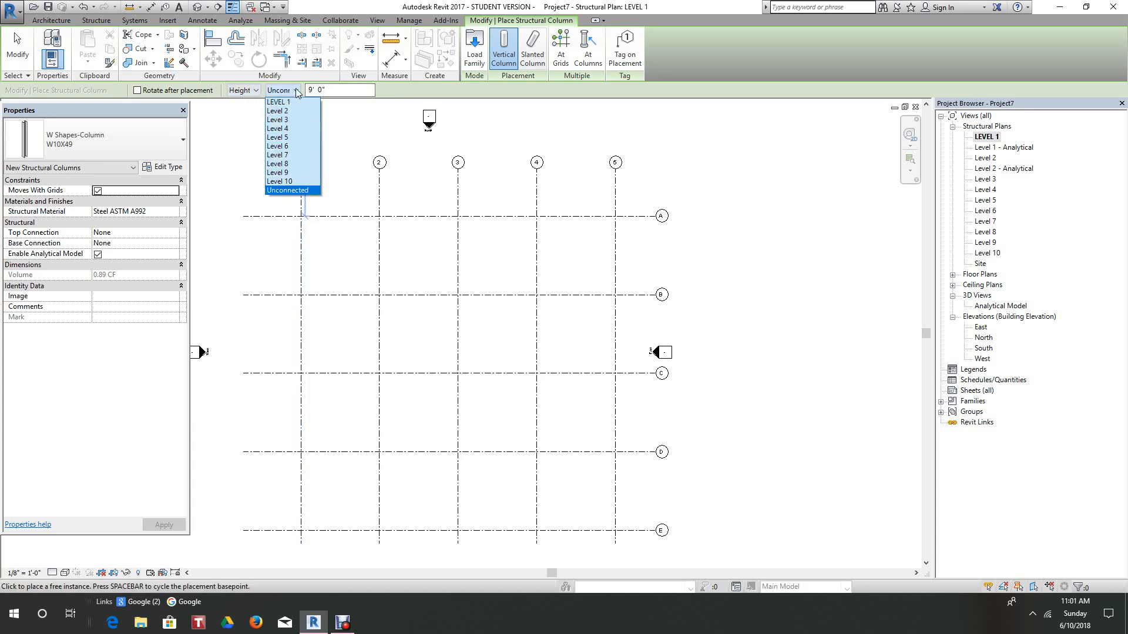
pyautogui.click(273, 112)
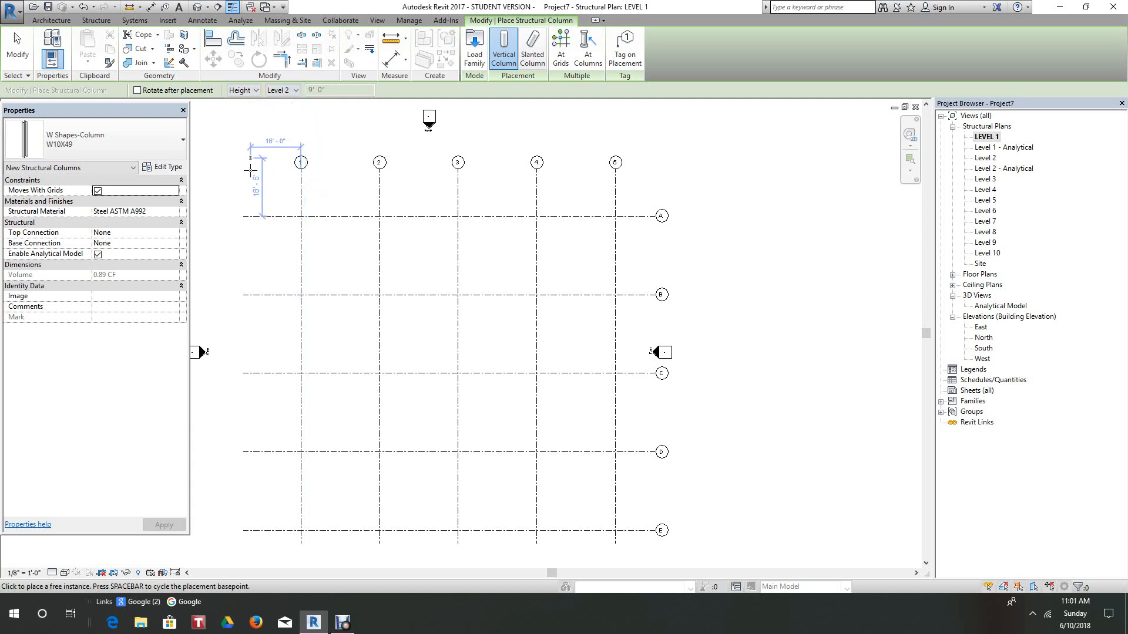
pyautogui.scroll(2, 295, 220)
pyautogui.scroll(4, 294, 220)
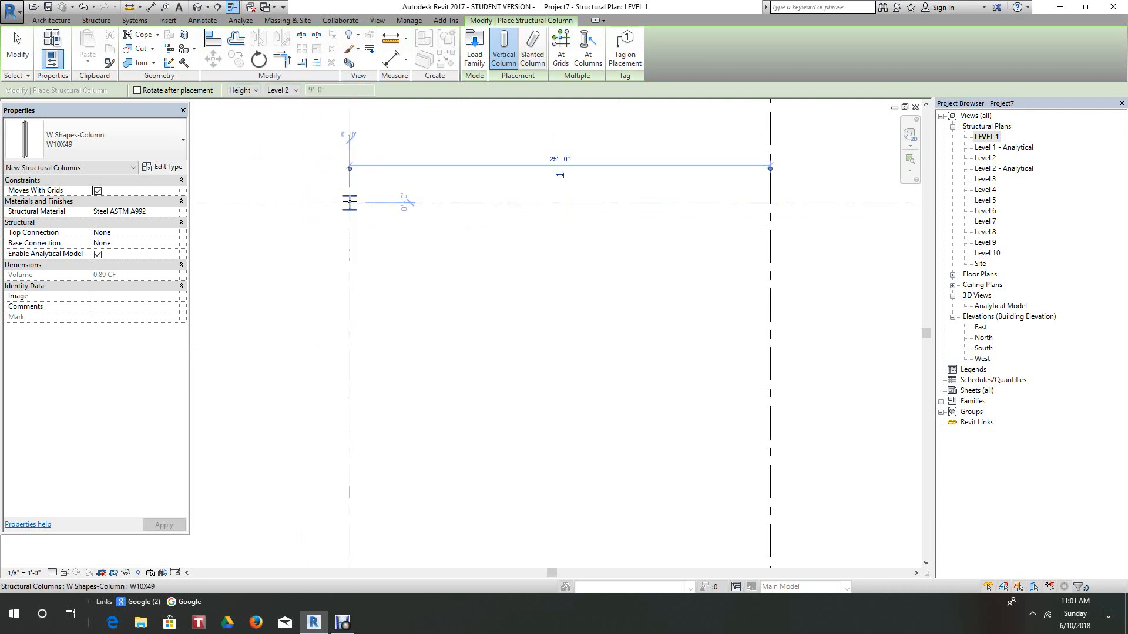
pyautogui.rightClick(349, 201)
pyautogui.click(396, 210)
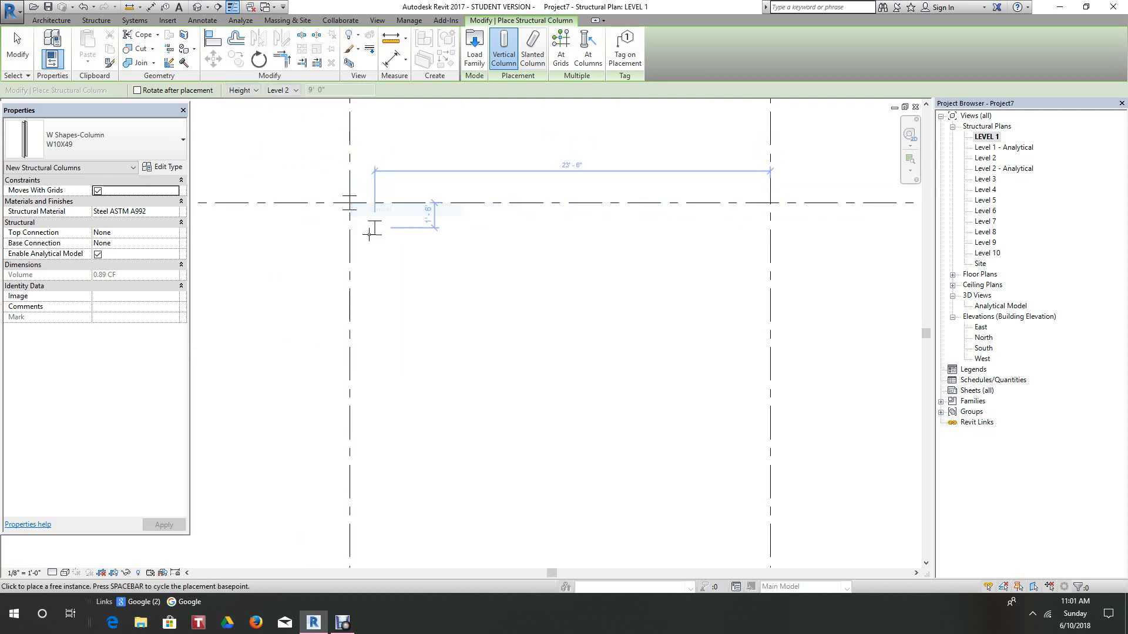
pyautogui.scroll(-1, 374, 263)
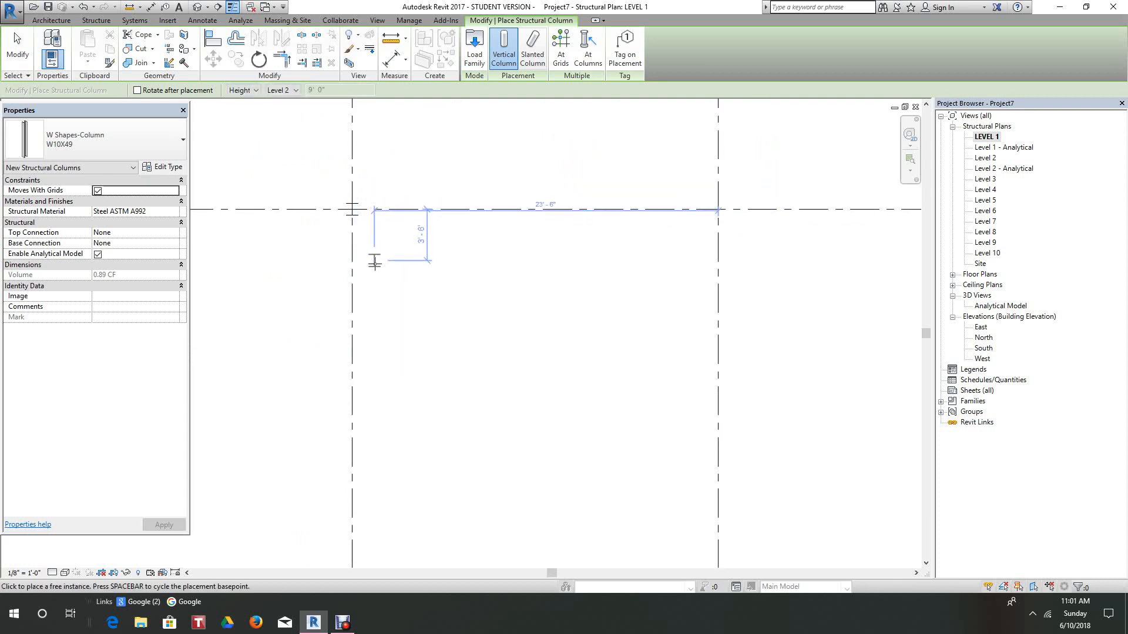
# - Set the LEVEL 1 plan's detail level to Fine, check the column's profile and exit the column command
pyautogui.click(53, 573)
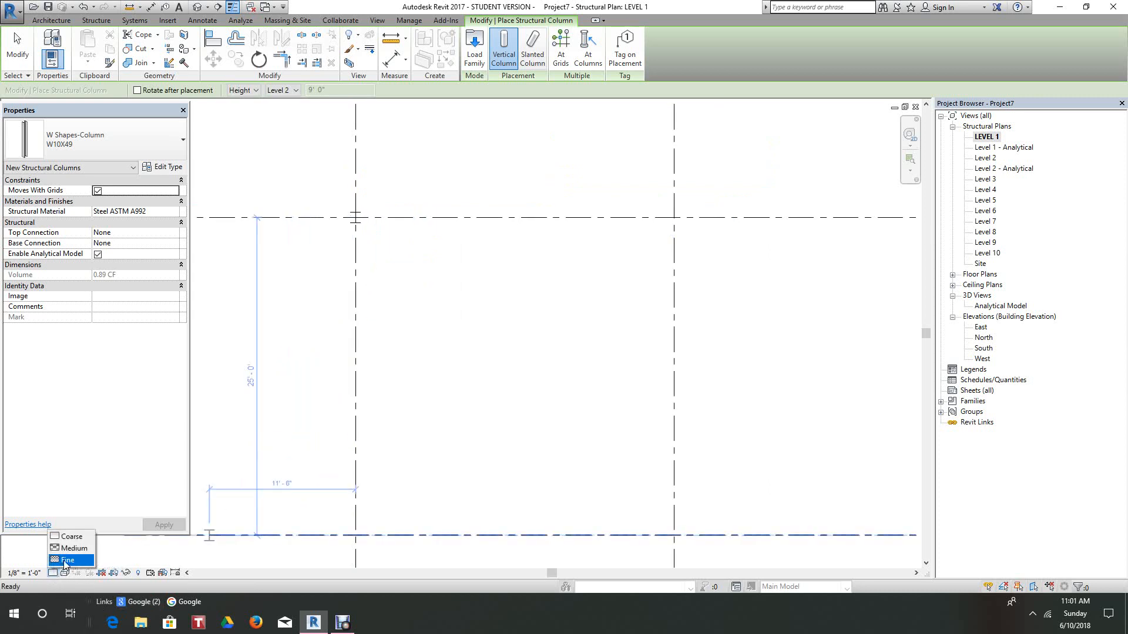
pyautogui.click(66, 560)
pyautogui.scroll(6, 403, 264)
pyautogui.moveTo(365, 229); pyautogui.dragTo(394, 322, button='middle')
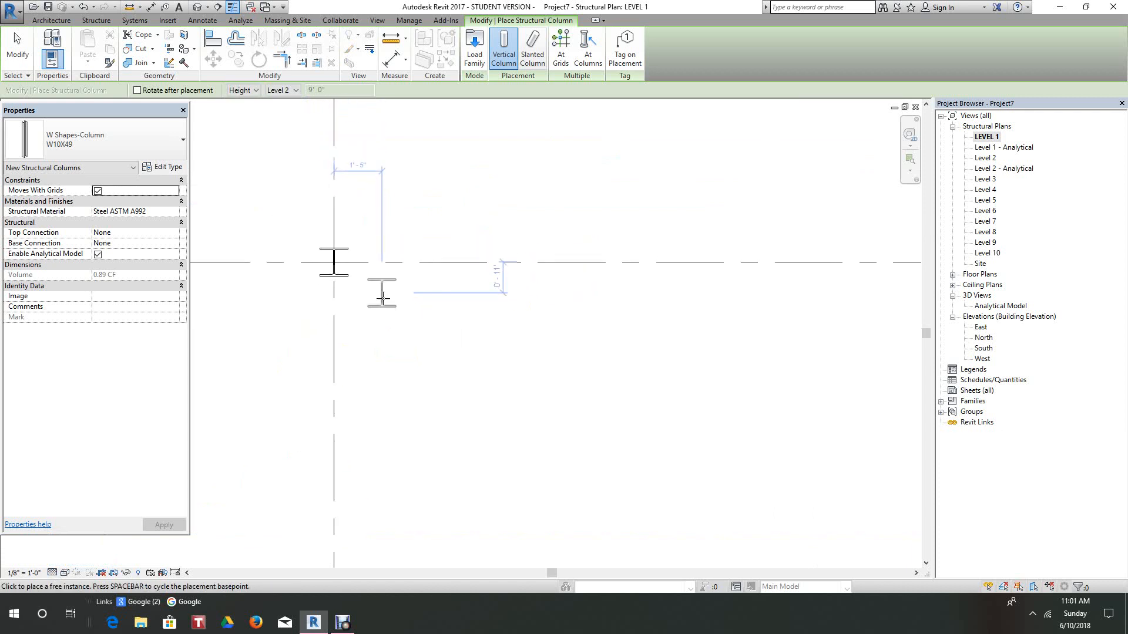
pyautogui.rightClick(394, 311)
pyautogui.click(414, 313)
pyautogui.scroll(-3, 434, 305)
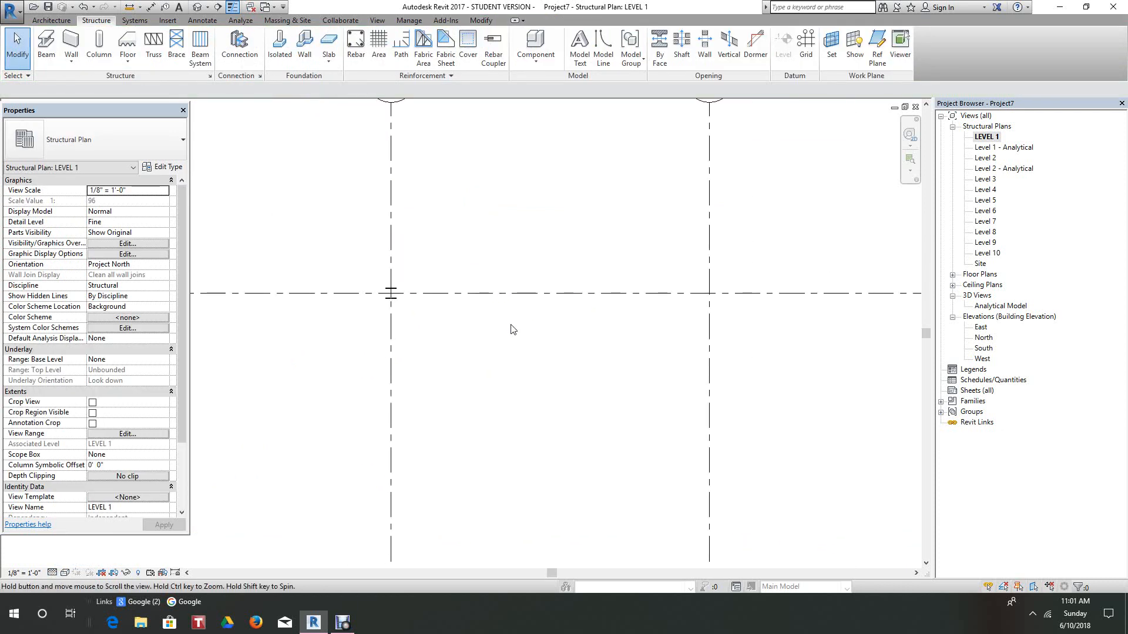
pyautogui.scroll(-7, 447, 271)
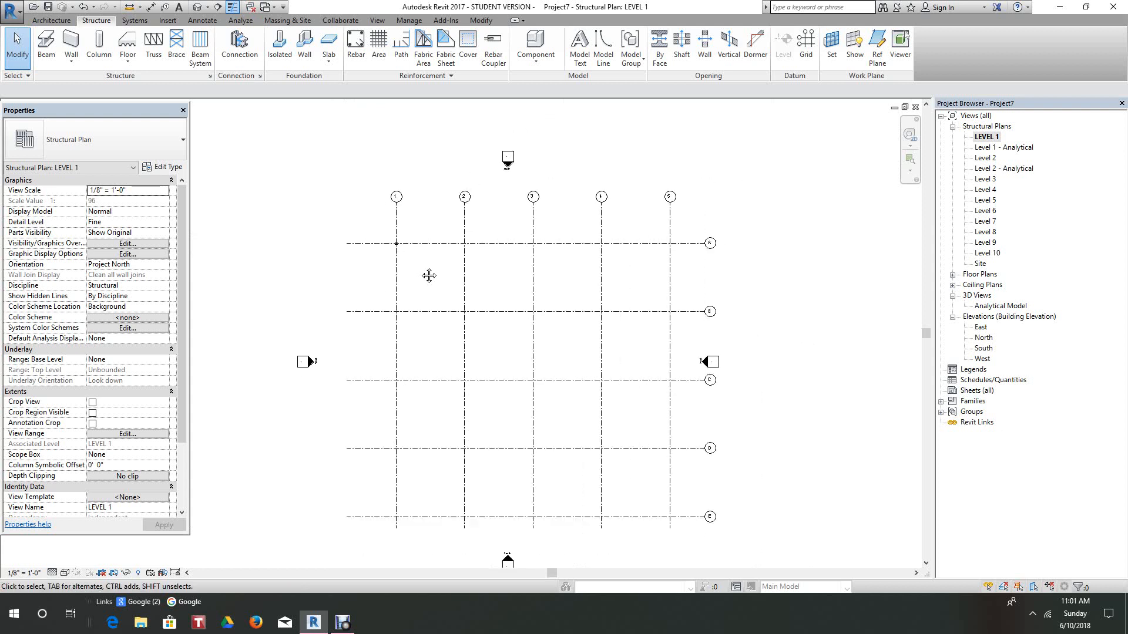
pyautogui.scroll(-1, 422, 272)
pyautogui.scroll(1, 421, 273)
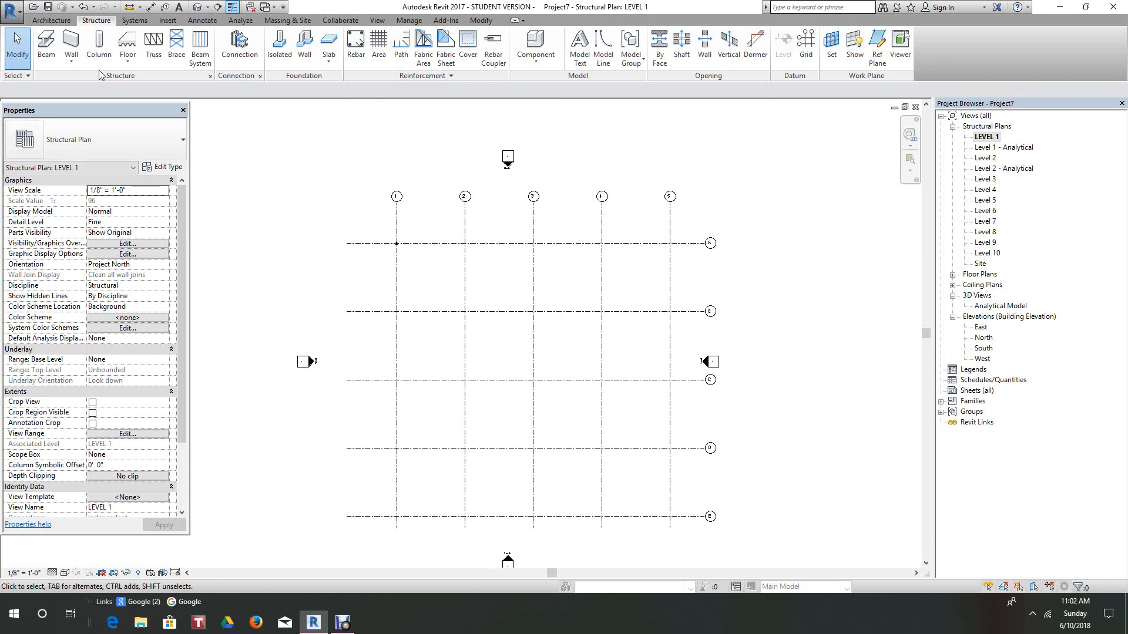
# - Place W10X49 columns up to Level 2 at all intersections of grids 1 to 5 and A to E, using At Grids
pyautogui.click(99, 42)
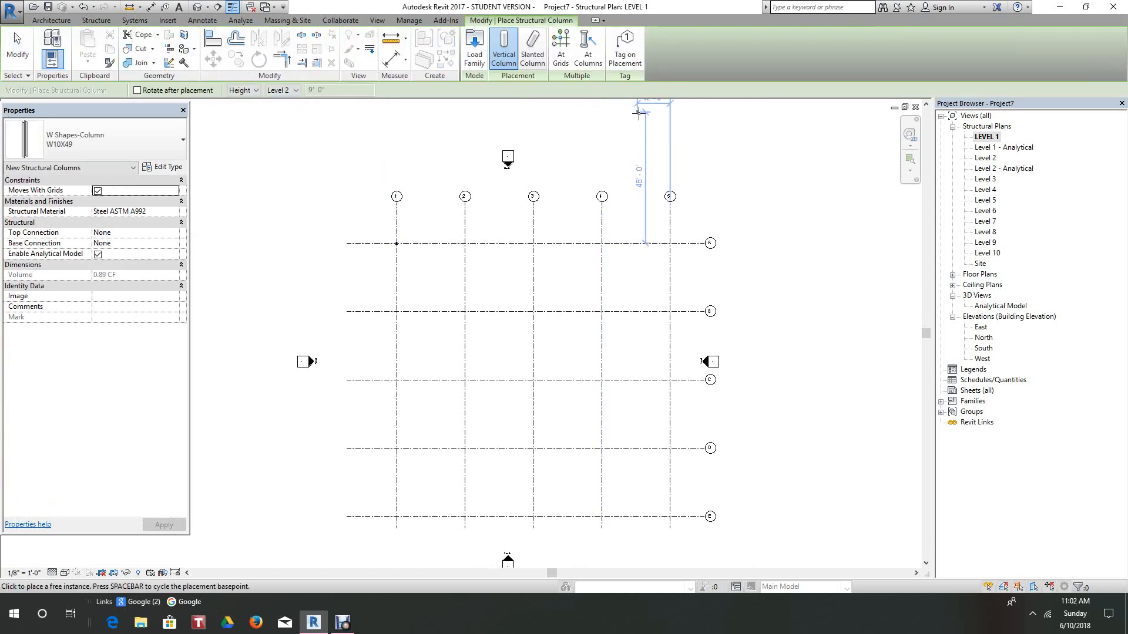
pyautogui.click(560, 48)
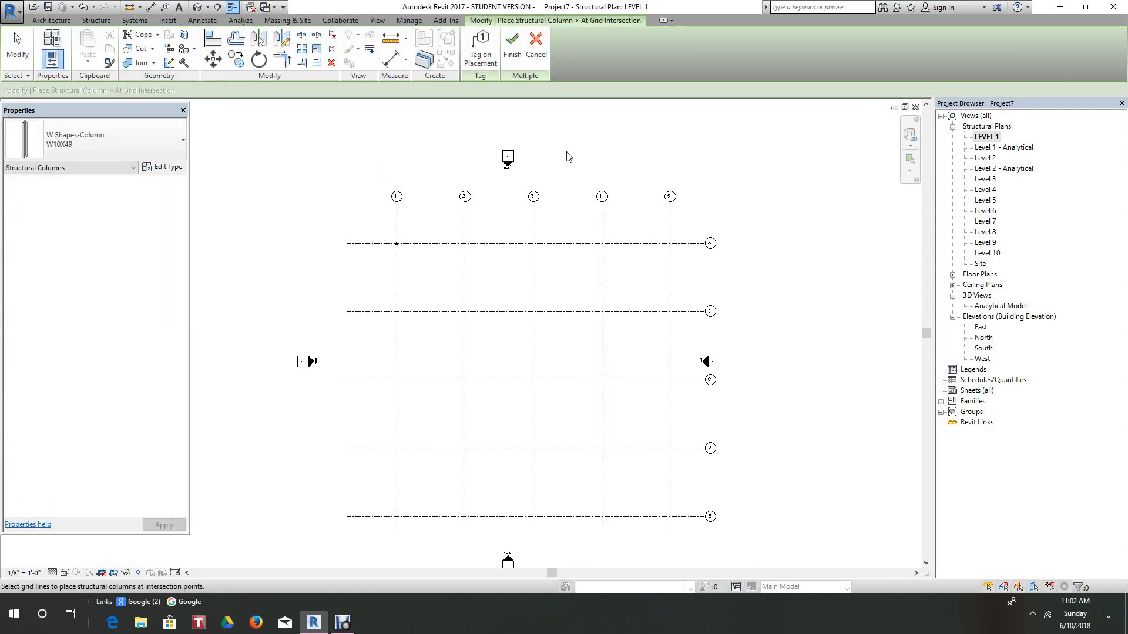
pyautogui.scroll(-1, 623, 253)
pyautogui.moveTo(677, 234); pyautogui.dragTo(410, 496)
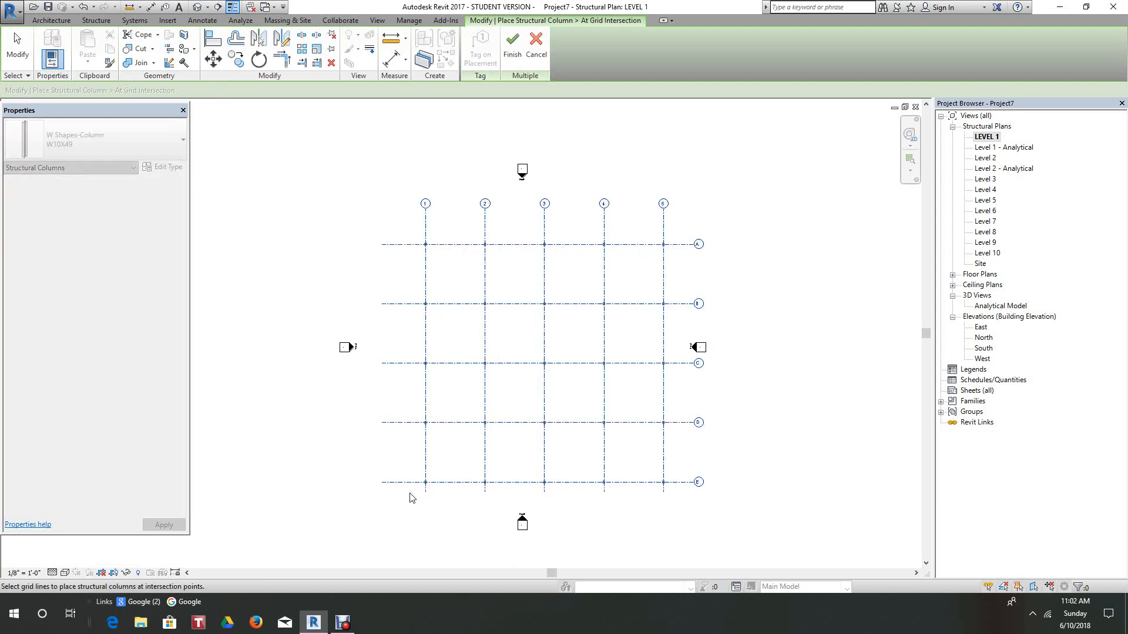
pyautogui.click(522, 36)
pyautogui.scroll(1, 456, 206)
pyautogui.scroll(5, 456, 239)
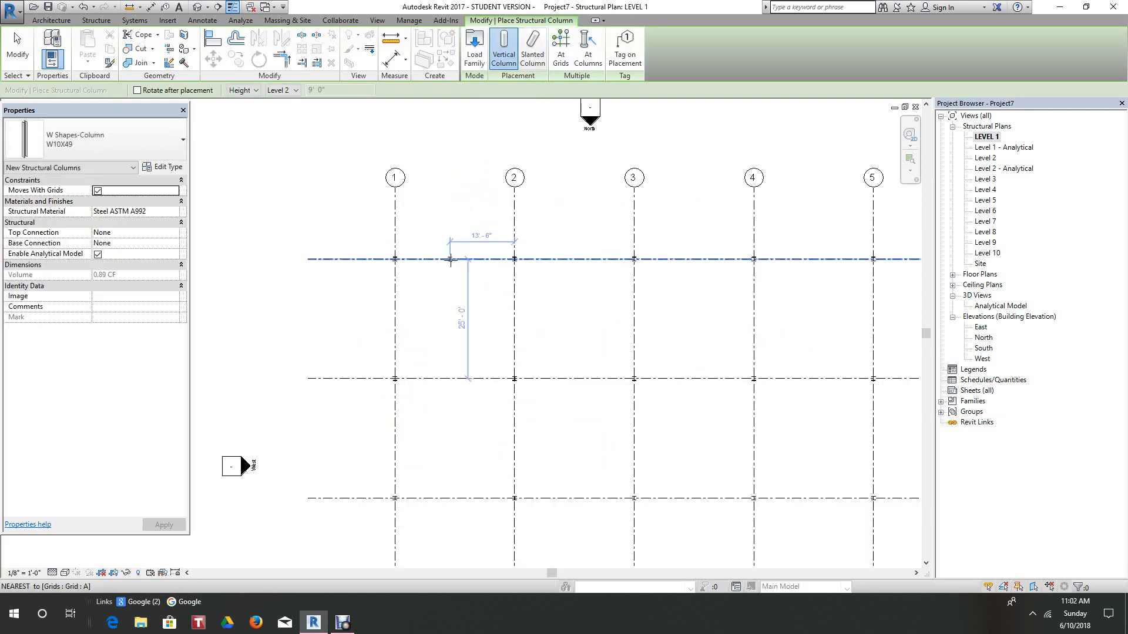
pyautogui.rightClick(451, 209)
pyautogui.click(477, 216)
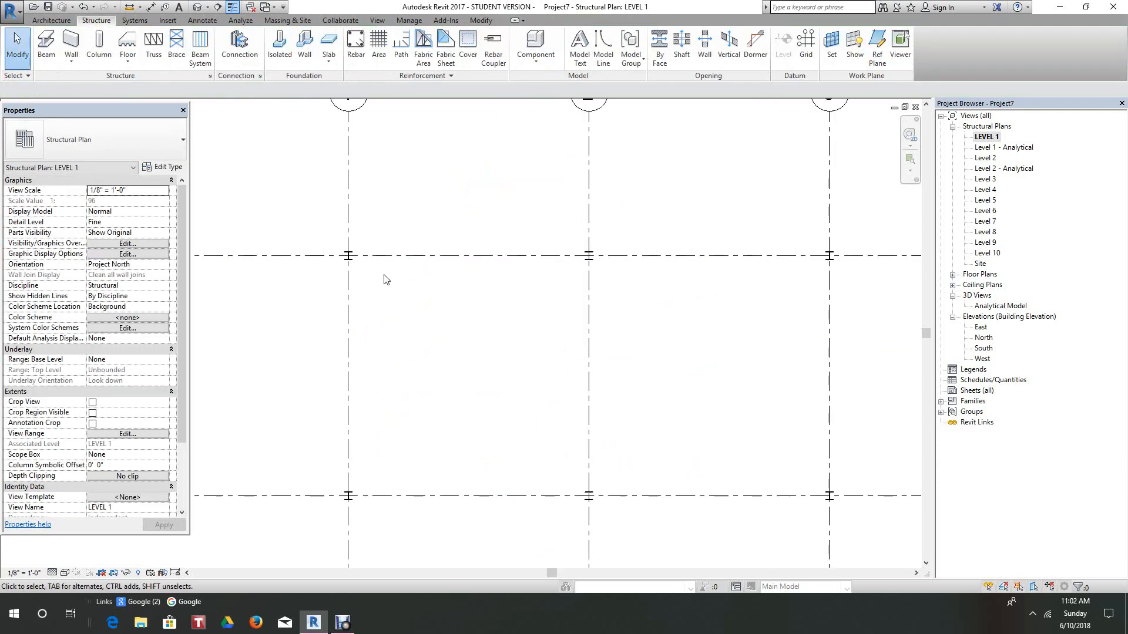
# - Delete the column at the intersection of grids A and 1
pyautogui.scroll(3, 385, 277)
pyautogui.rightClick(333, 254)
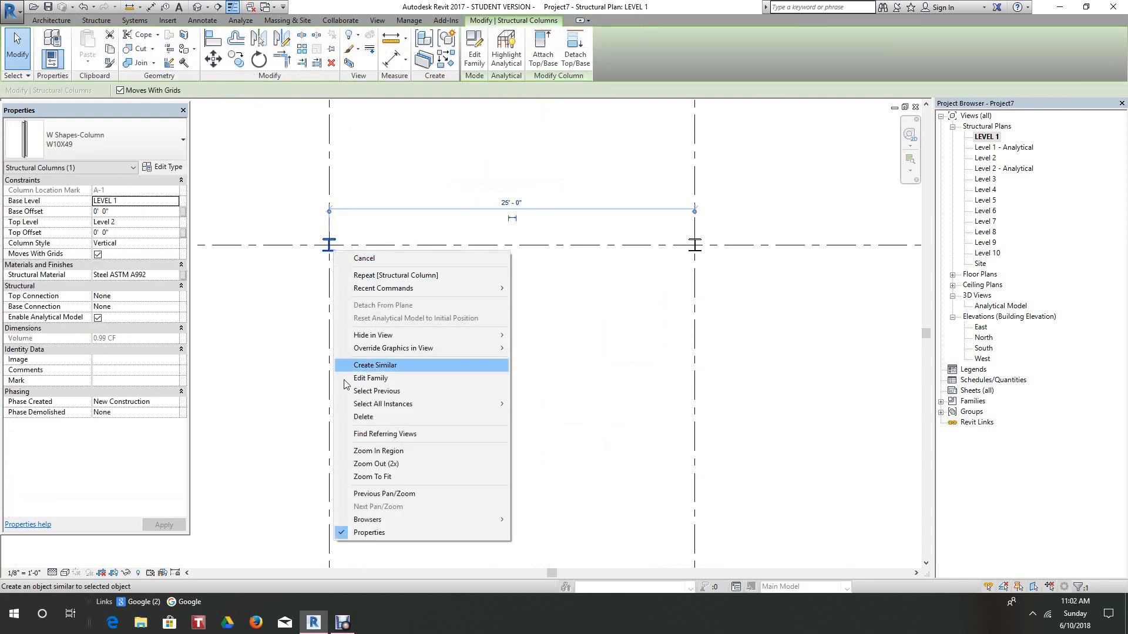
pyautogui.click(363, 417)
pyautogui.scroll(-3, 370, 338)
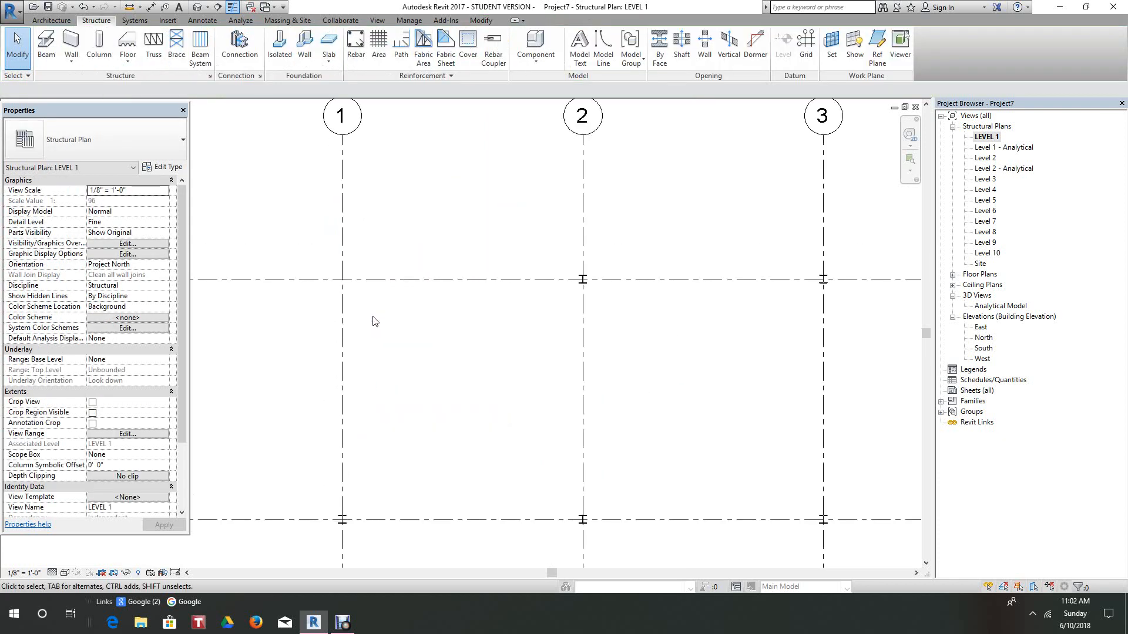
pyautogui.scroll(1, 374, 317)
pyautogui.moveTo(377, 314); pyautogui.dragTo(388, 329, button='middle')
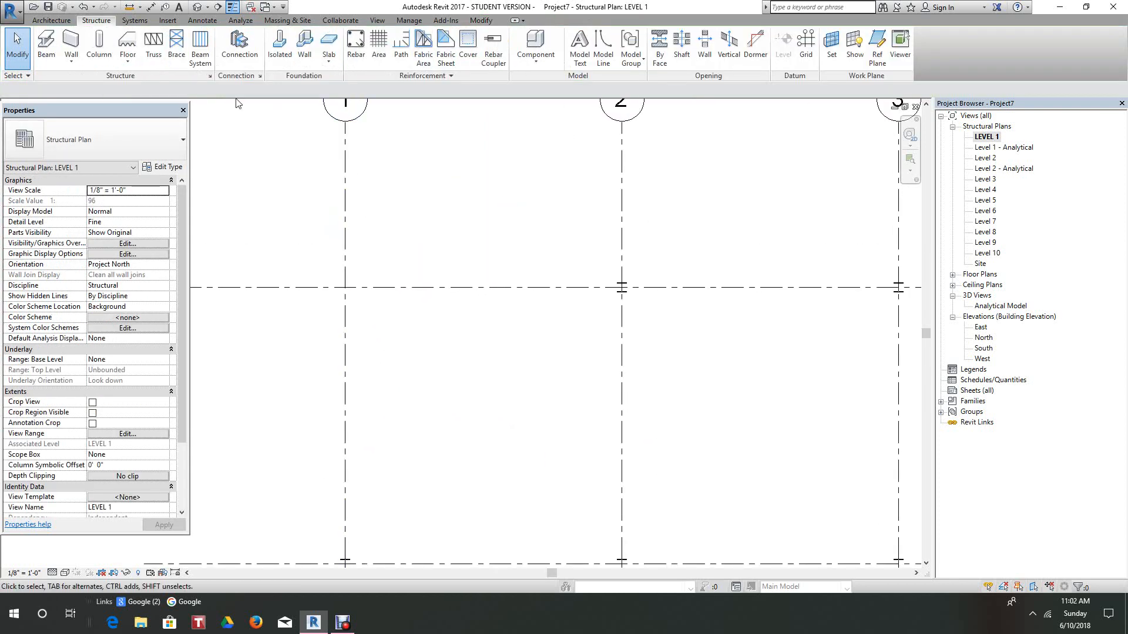
# - Place a single W10X49 column up to Level 2 back at the empty A-1 intersection and exit the command
pyautogui.click(99, 44)
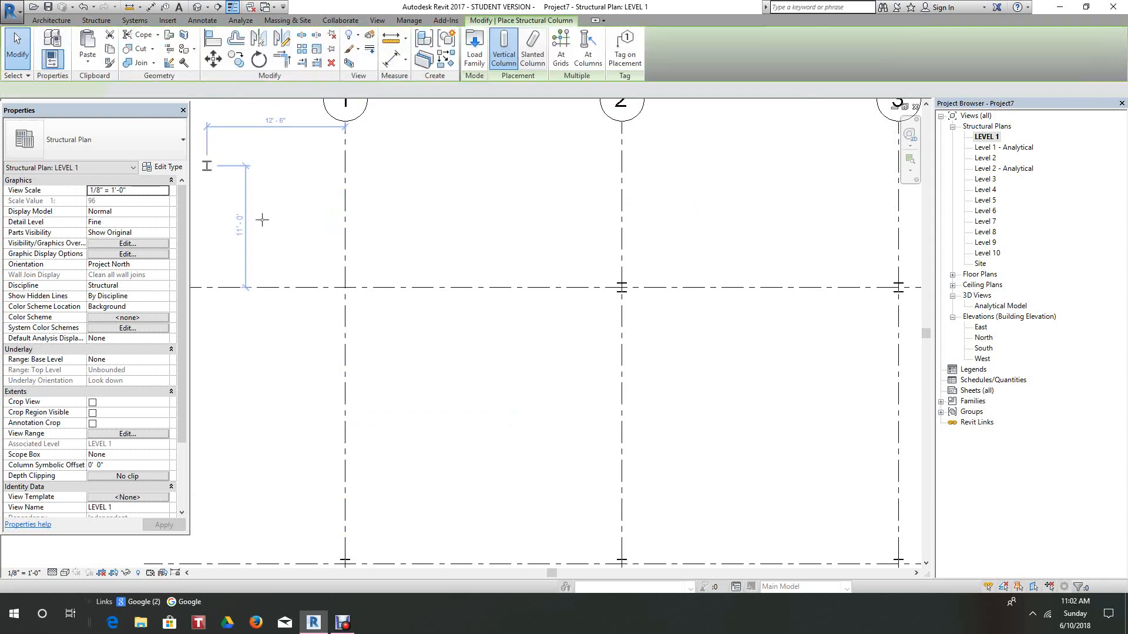
pyautogui.click(350, 288)
pyautogui.rightClick(353, 288)
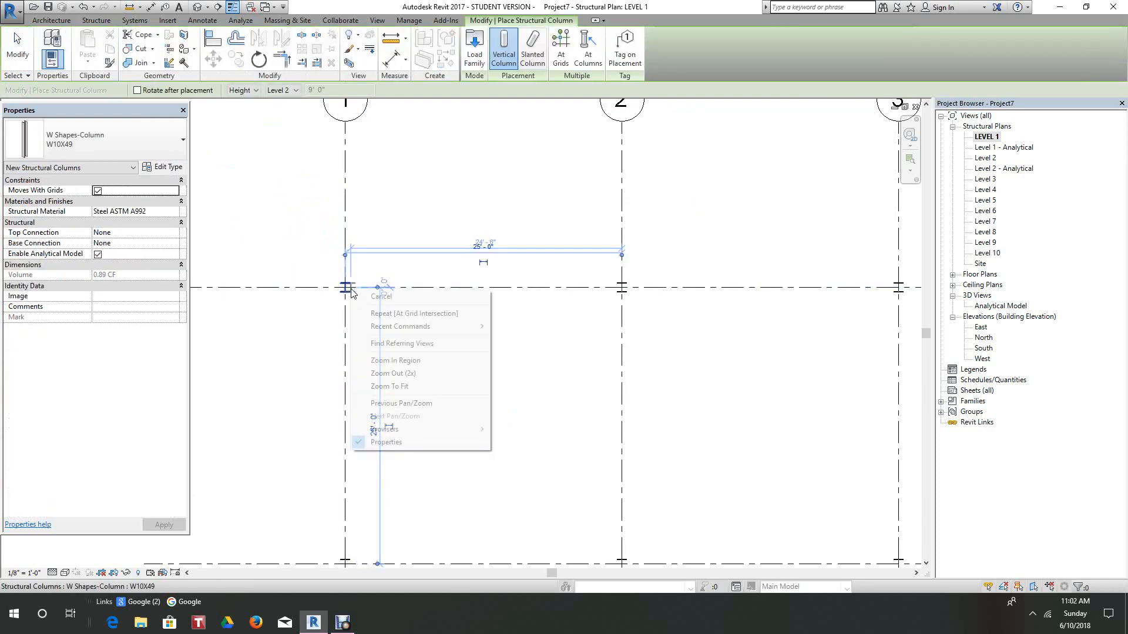
pyautogui.click(383, 300)
pyautogui.scroll(-3, 401, 334)
pyautogui.rightClick(422, 357)
pyautogui.click(449, 365)
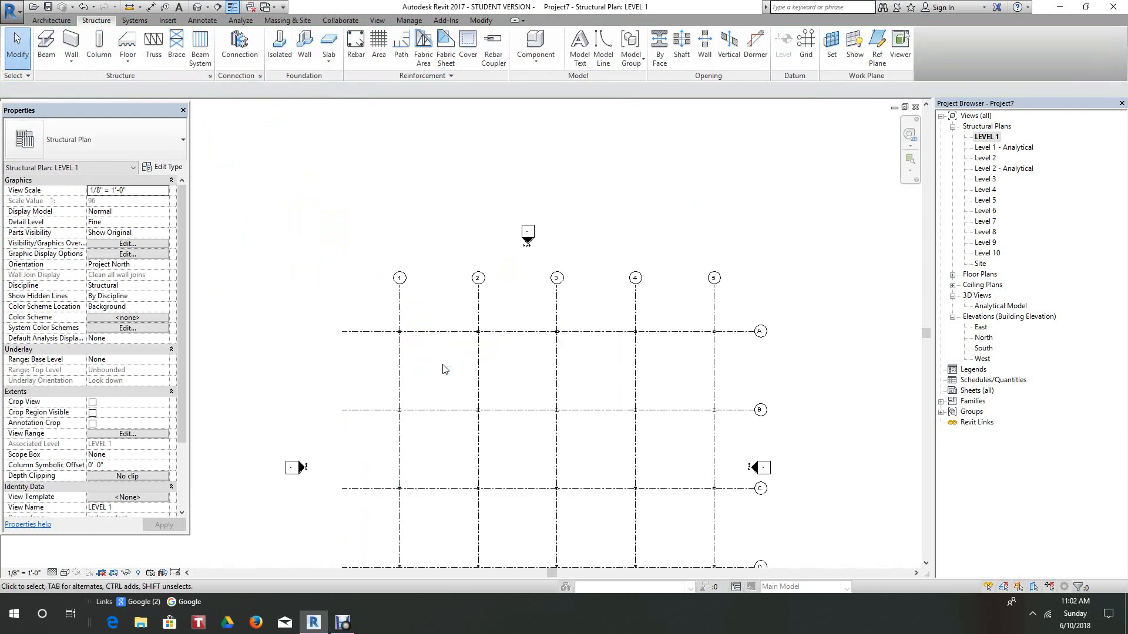
pyautogui.scroll(-3, 517, 352)
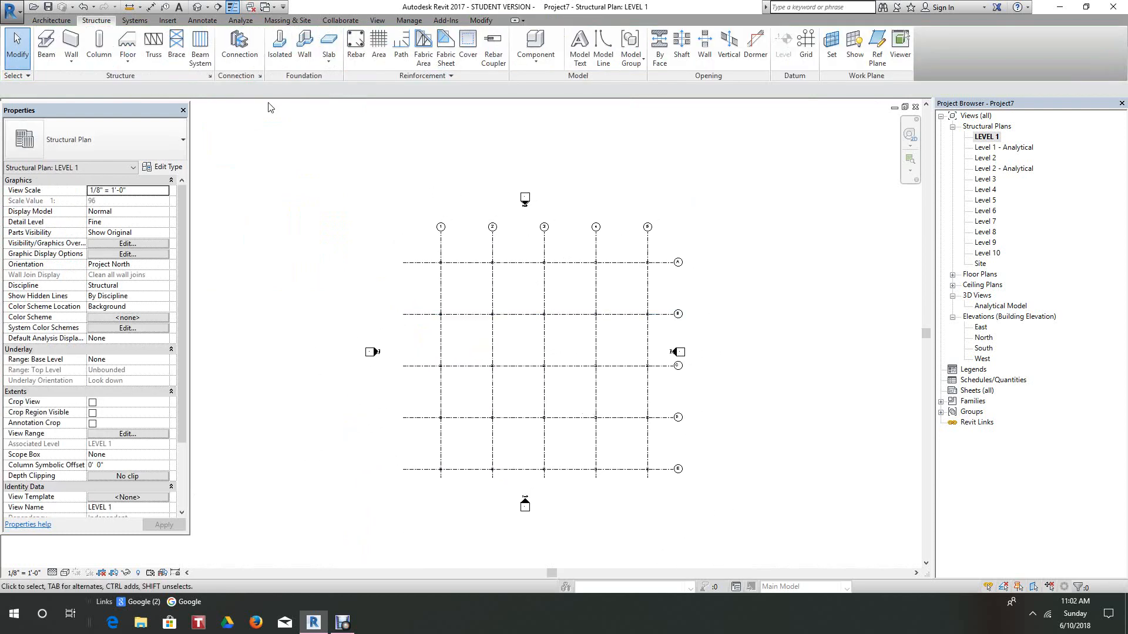
# - Examine the placed columns in the default 3D view and in the South elevation against the levels and grids
pyautogui.click(199, 7)
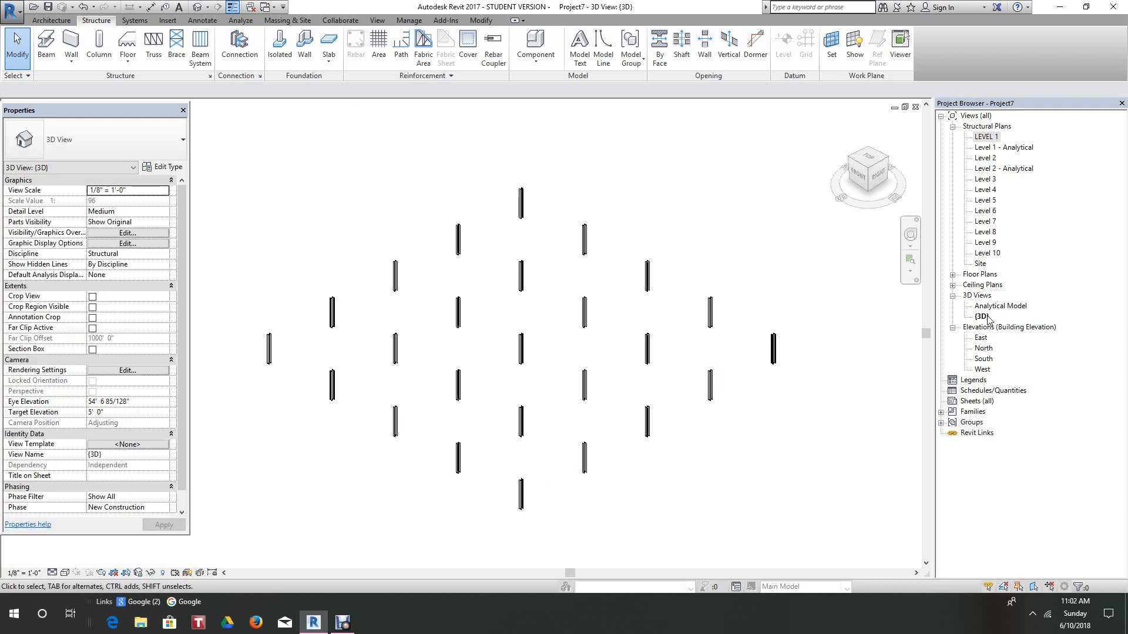
pyautogui.doubleClick(984, 359)
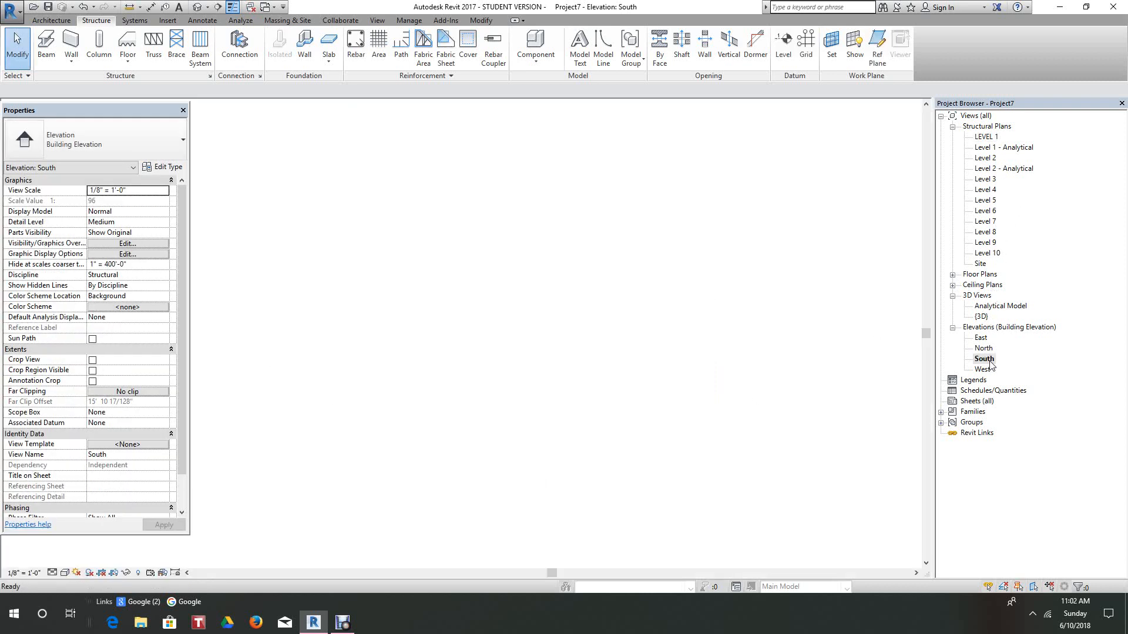
pyautogui.scroll(8, 655, 505)
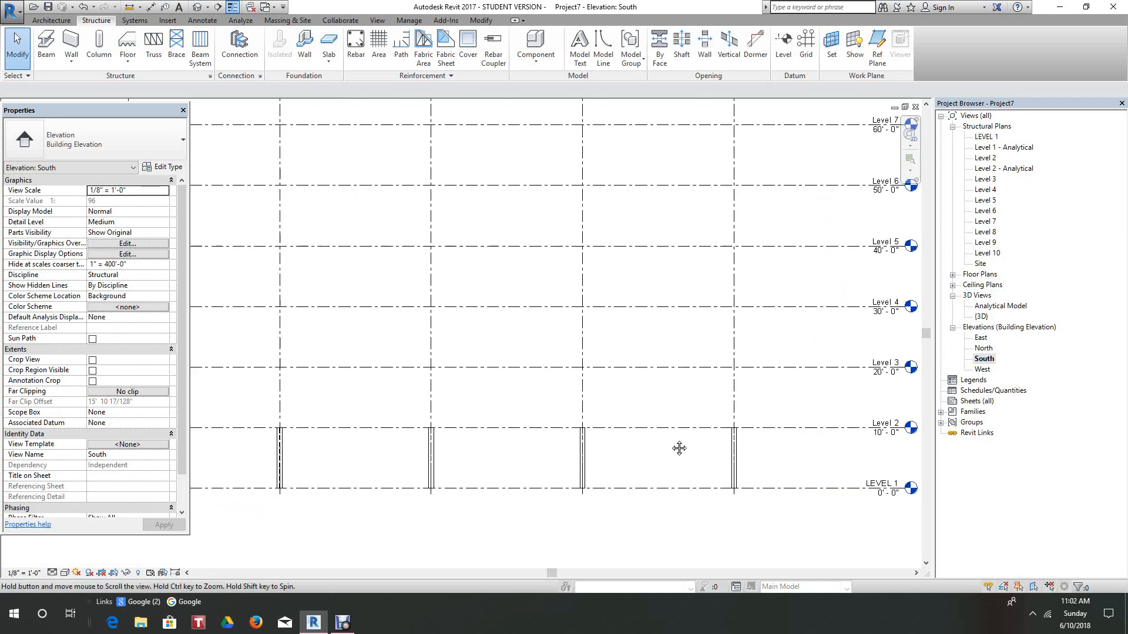
pyautogui.moveTo(599, 385); pyautogui.dragTo(682, 384, button='middle')
pyautogui.scroll(-5, 682, 384)
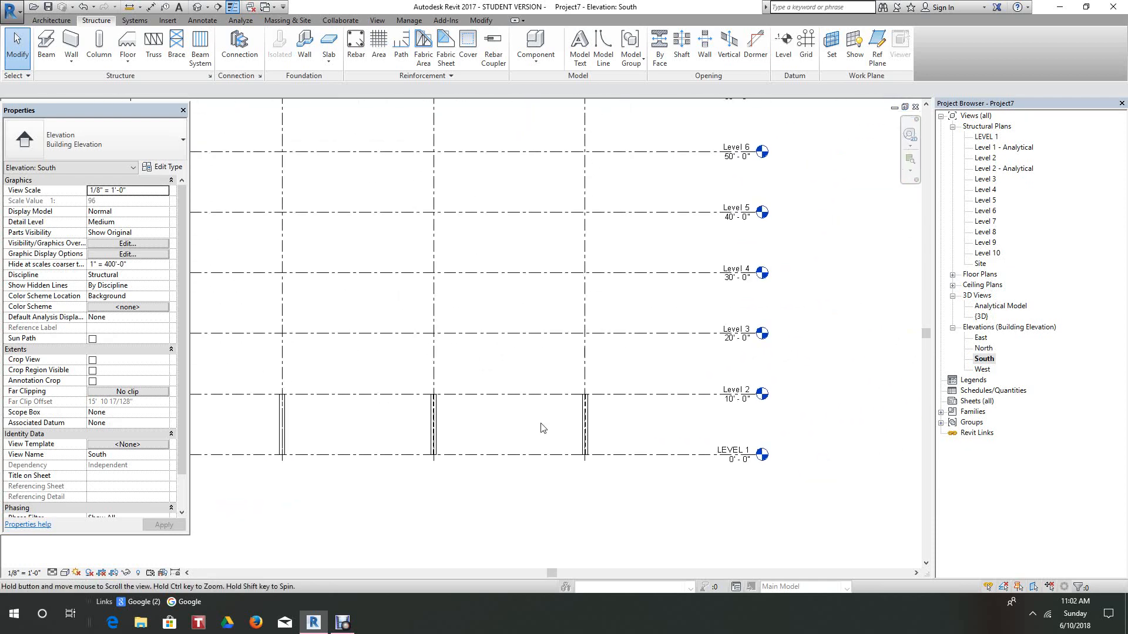
pyautogui.moveTo(553, 434); pyautogui.dragTo(643, 416, button='middle')
pyautogui.scroll(-1, 577, 420)
pyautogui.scroll(-2, 643, 415)
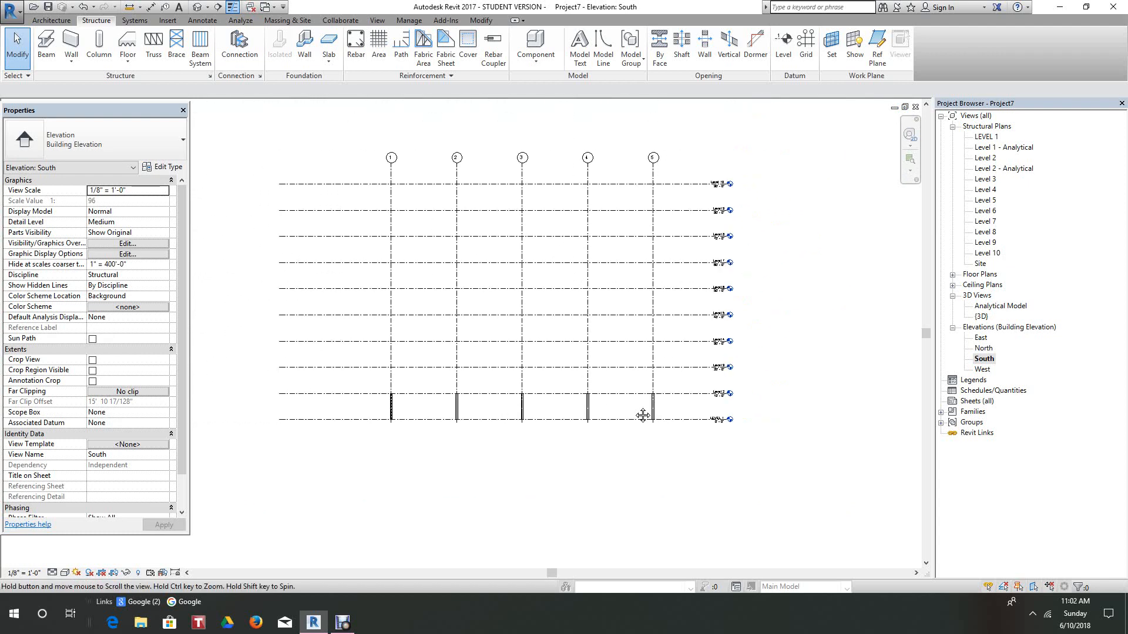
pyautogui.scroll(-1, 574, 413)
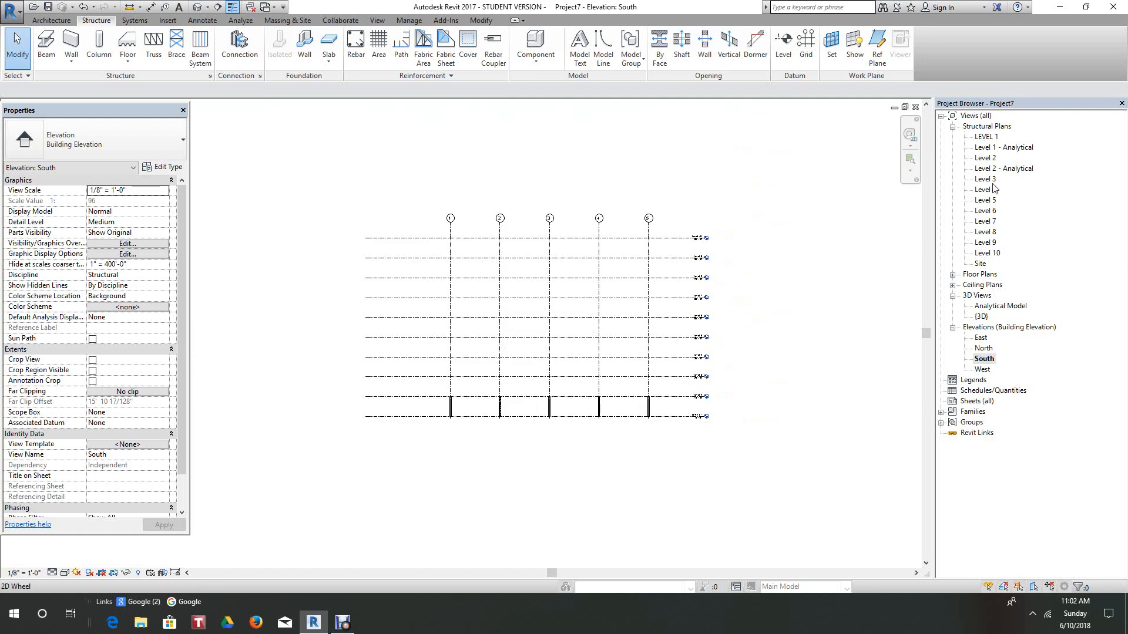
# - Return to the LEVEL 1 structural plan and start the Beam command with the W Shapes W8X10 type
pyautogui.doubleClick(987, 137)
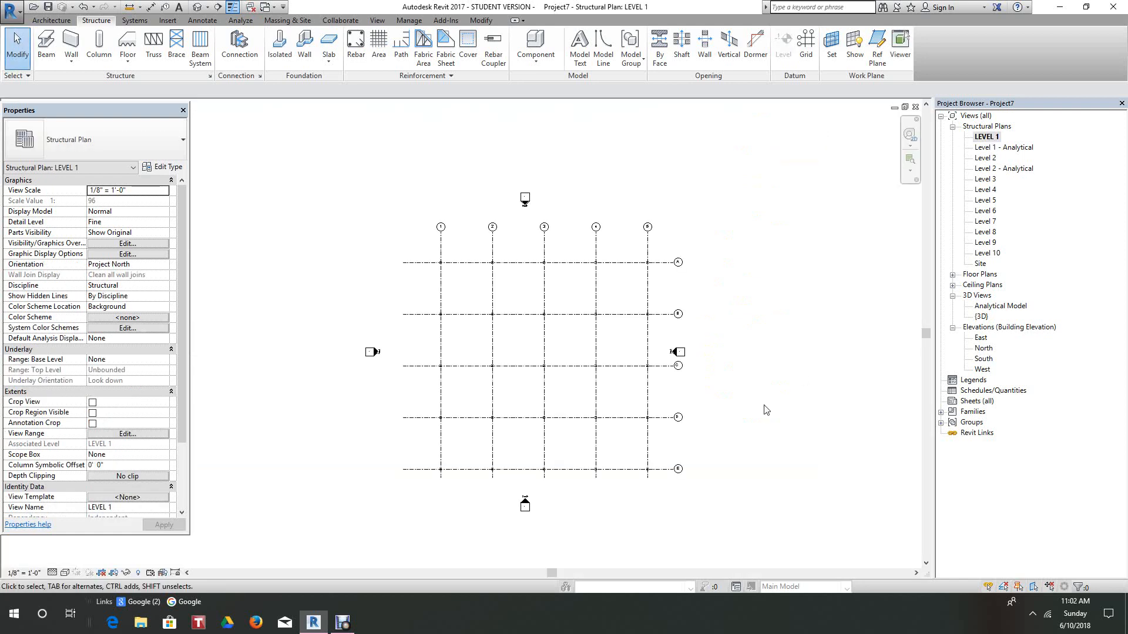
pyautogui.scroll(3, 723, 334)
pyautogui.moveTo(723, 334); pyautogui.dragTo(763, 432, button='middle')
pyautogui.scroll(-1, 763, 432)
pyautogui.moveTo(761, 363); pyautogui.dragTo(812, 358, button='middle')
pyautogui.scroll(-1, 792, 355)
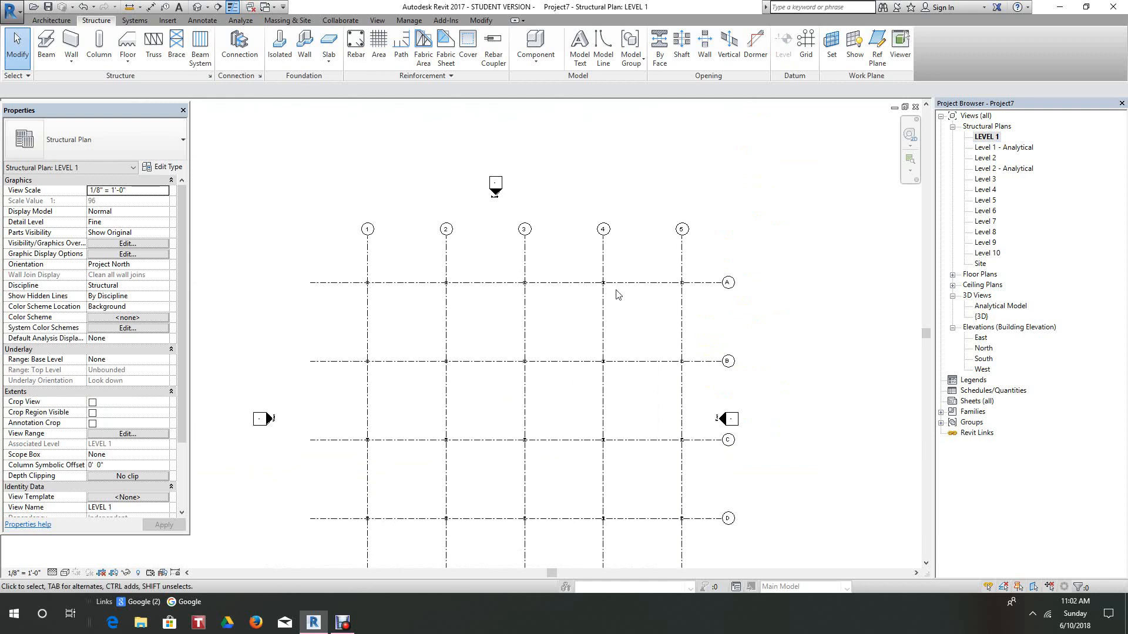
pyautogui.click(47, 43)
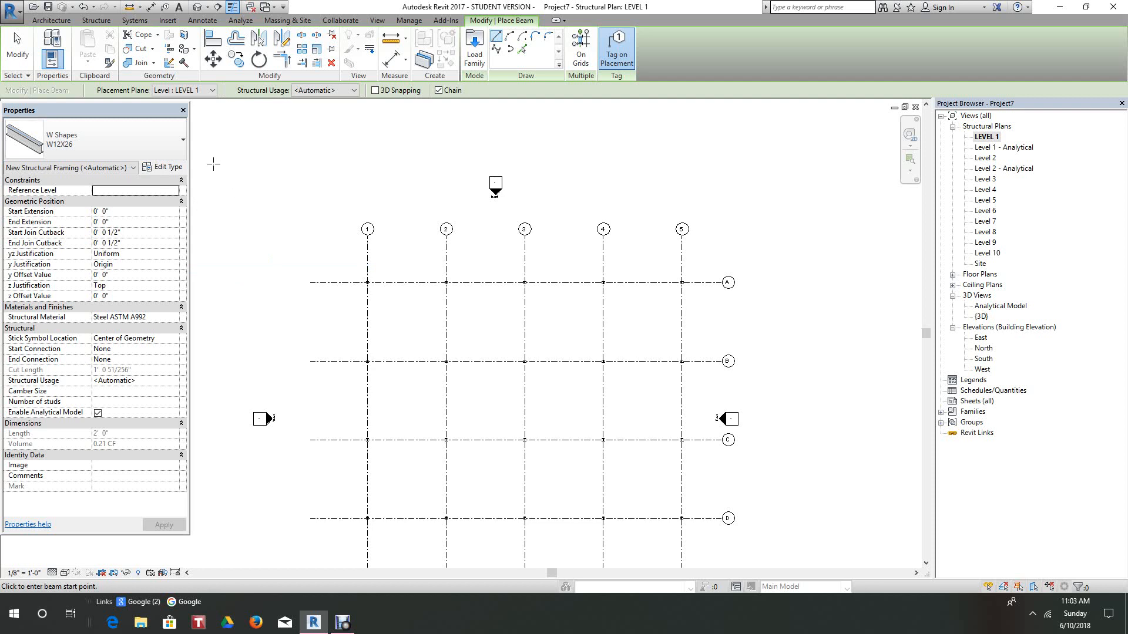
pyautogui.click(184, 142)
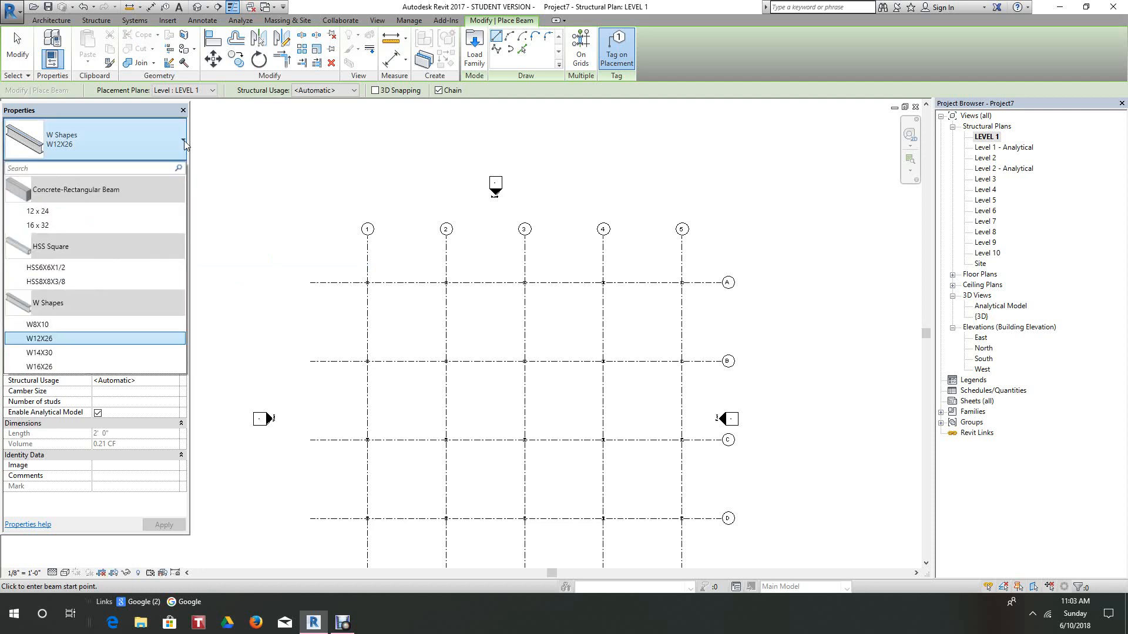
pyautogui.click(32, 325)
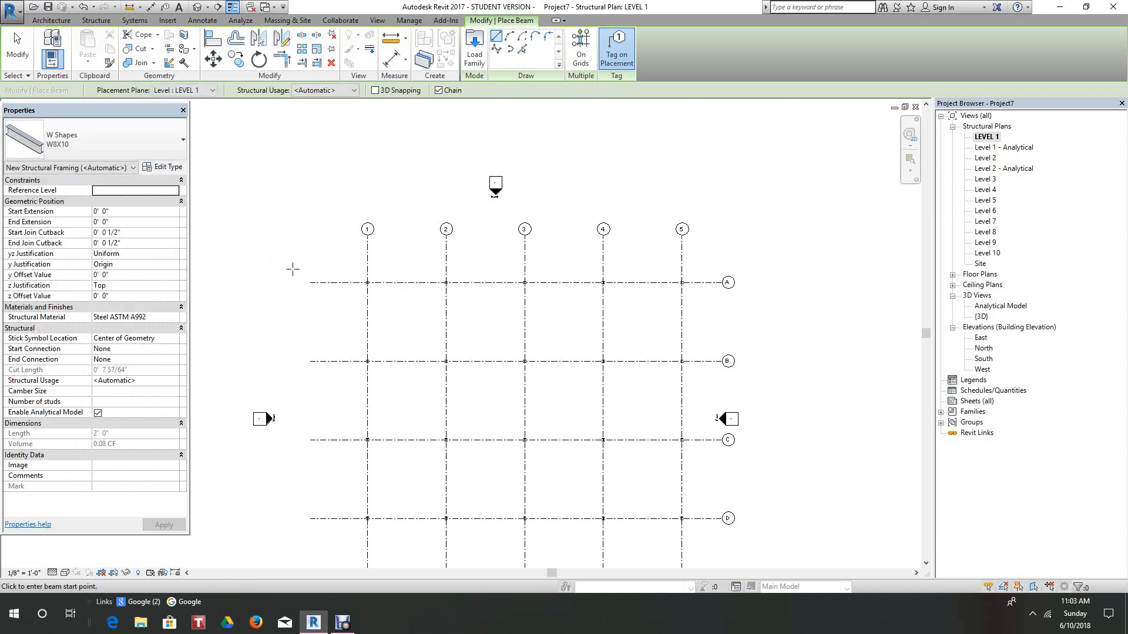
# - Draw a W8X10 beam on LEVEL 1 along grid A from the column at grid 1 to the column at grid 2
pyautogui.scroll(2, 376, 276)
pyautogui.scroll(6, 358, 277)
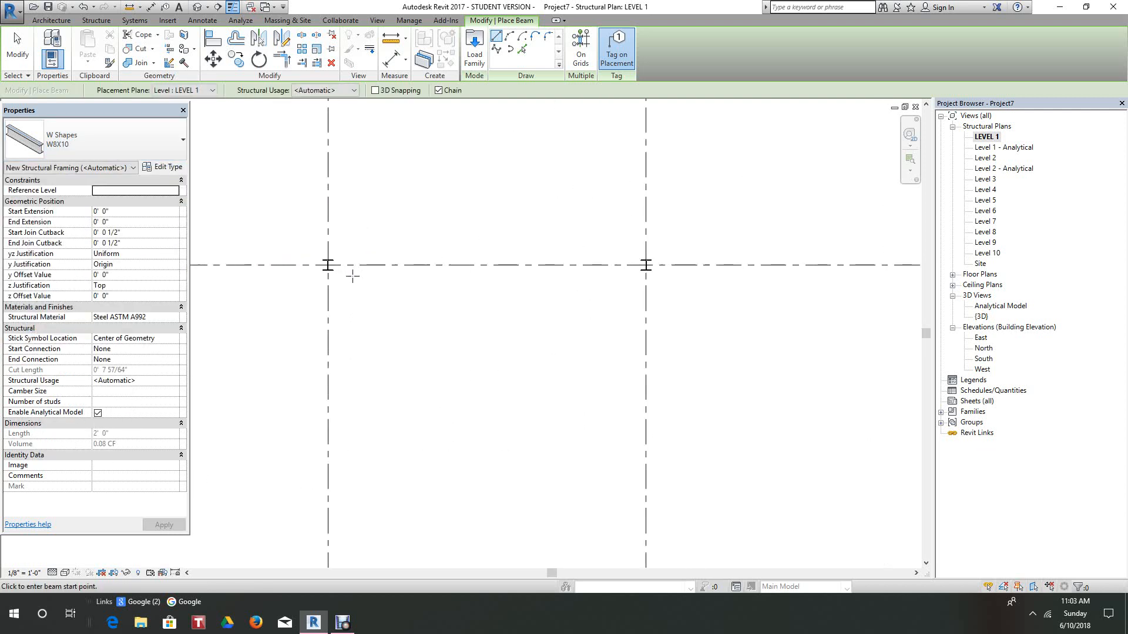
pyautogui.click(300, 243)
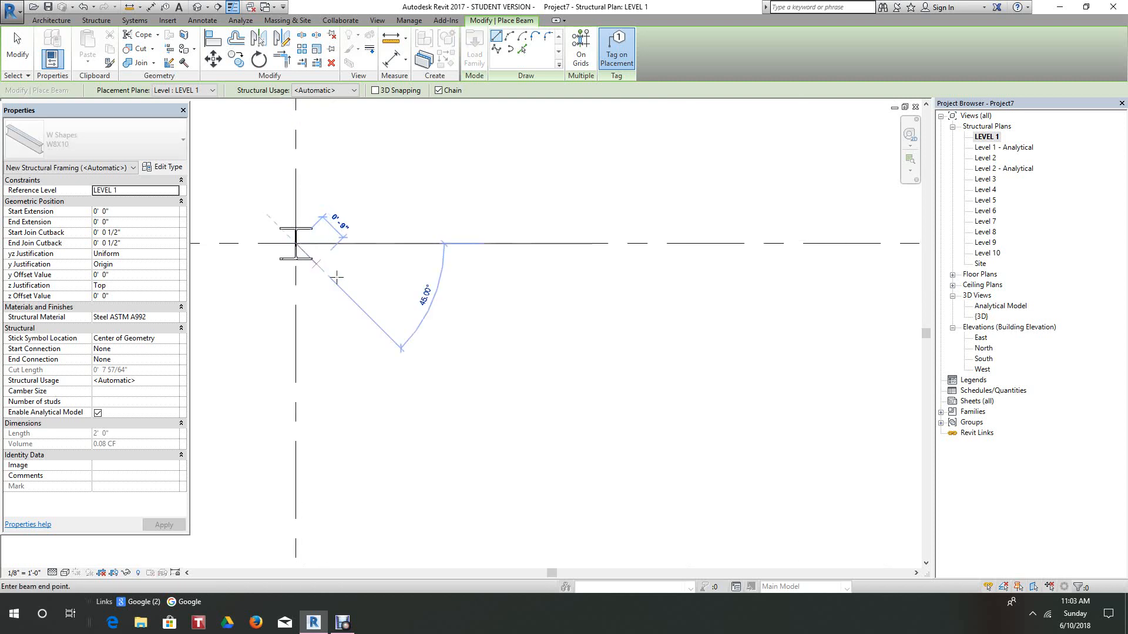
pyautogui.scroll(-2, 520, 263)
pyautogui.moveTo(583, 283); pyautogui.dragTo(538, 284, button='middle')
pyautogui.scroll(-2, 546, 288)
pyautogui.moveTo(624, 284); pyautogui.dragTo(462, 388, button='middle')
pyautogui.click(650, 376)
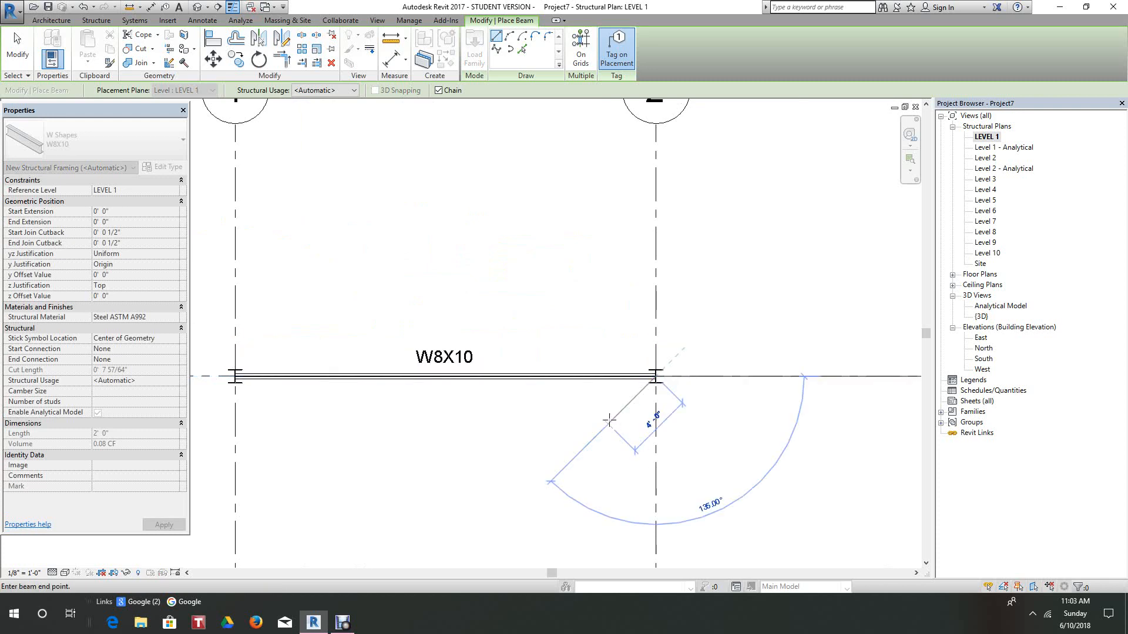
pyautogui.scroll(-1, 611, 418)
pyautogui.moveTo(622, 410); pyautogui.dragTo(637, 347, button='middle')
pyautogui.rightClick(624, 358)
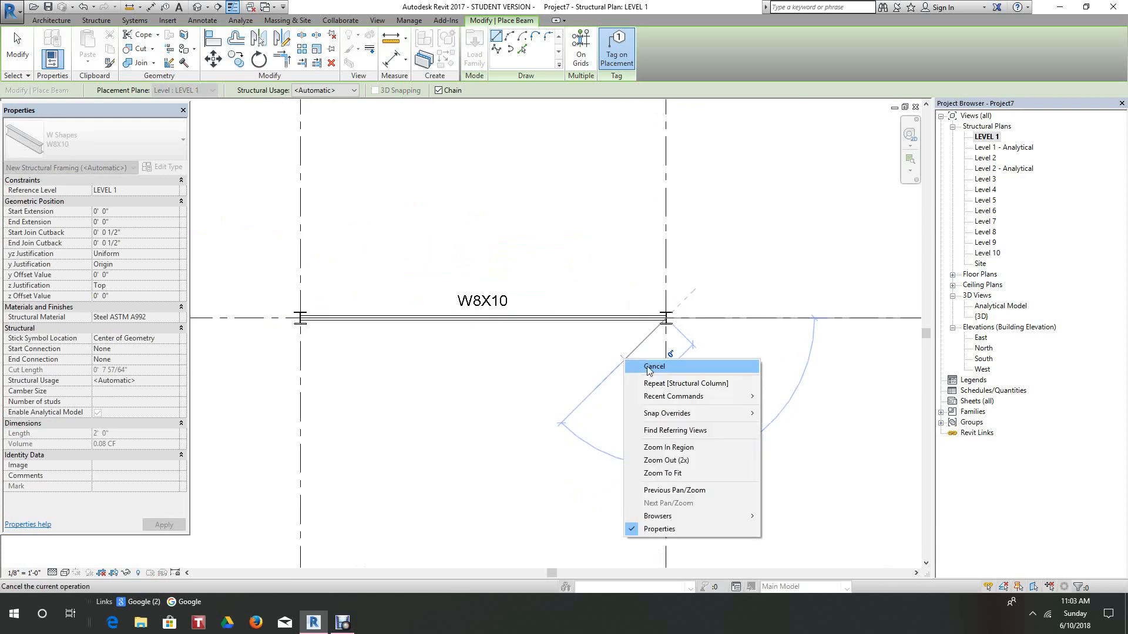
pyautogui.click(641, 372)
# - Check the new beam's height against the columns in the 3D view, exit the beam command and undo the beam
pyautogui.scroll(-4, 646, 380)
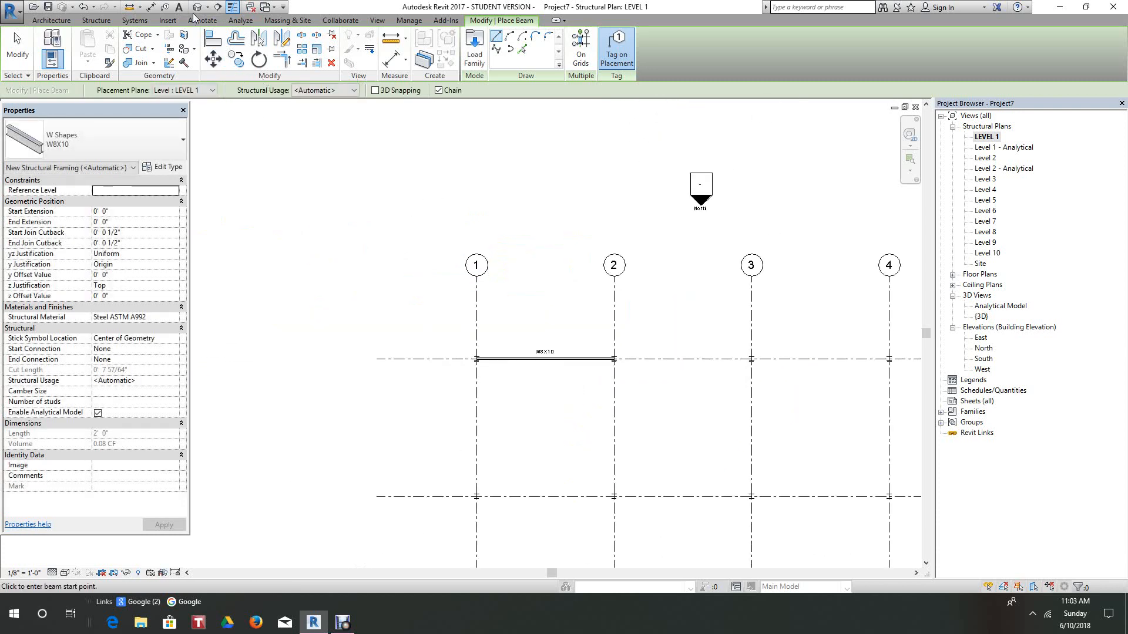
pyautogui.click(198, 7)
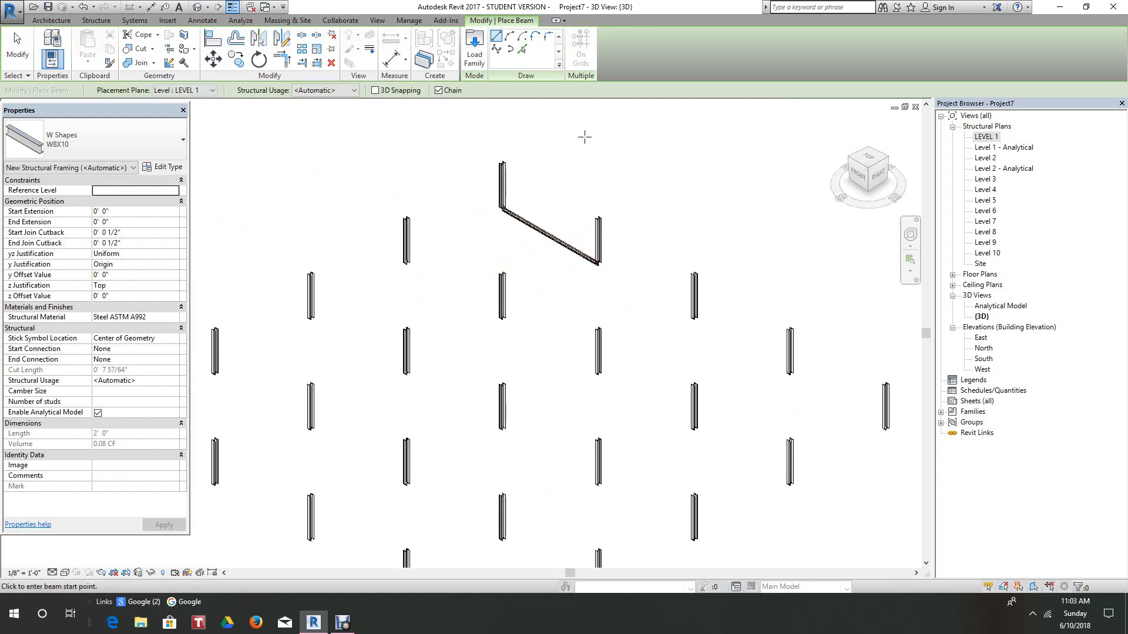
pyautogui.rightClick(585, 137)
pyautogui.click(602, 148)
pyautogui.scroll(5, 552, 211)
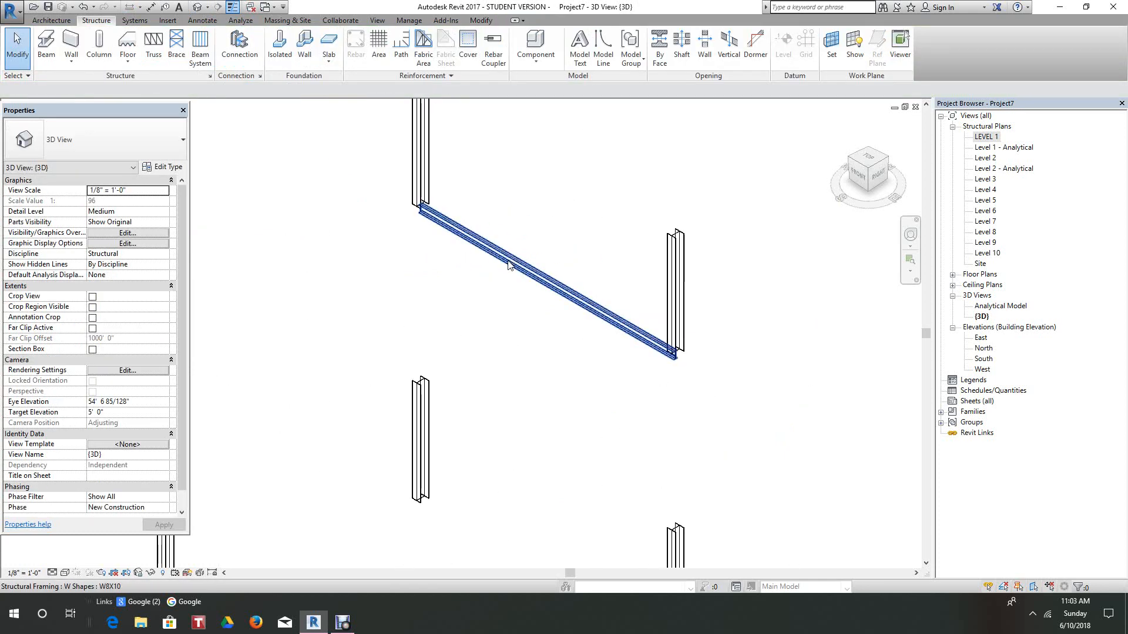
pyautogui.scroll(-3, 509, 264)
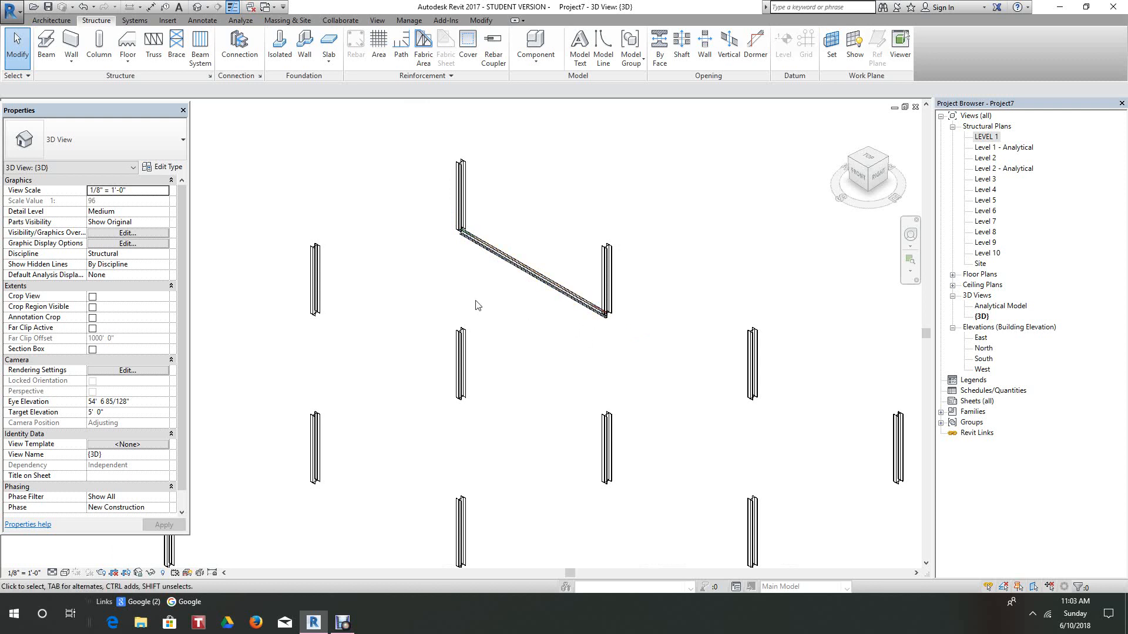
pyautogui.click(82, 6)
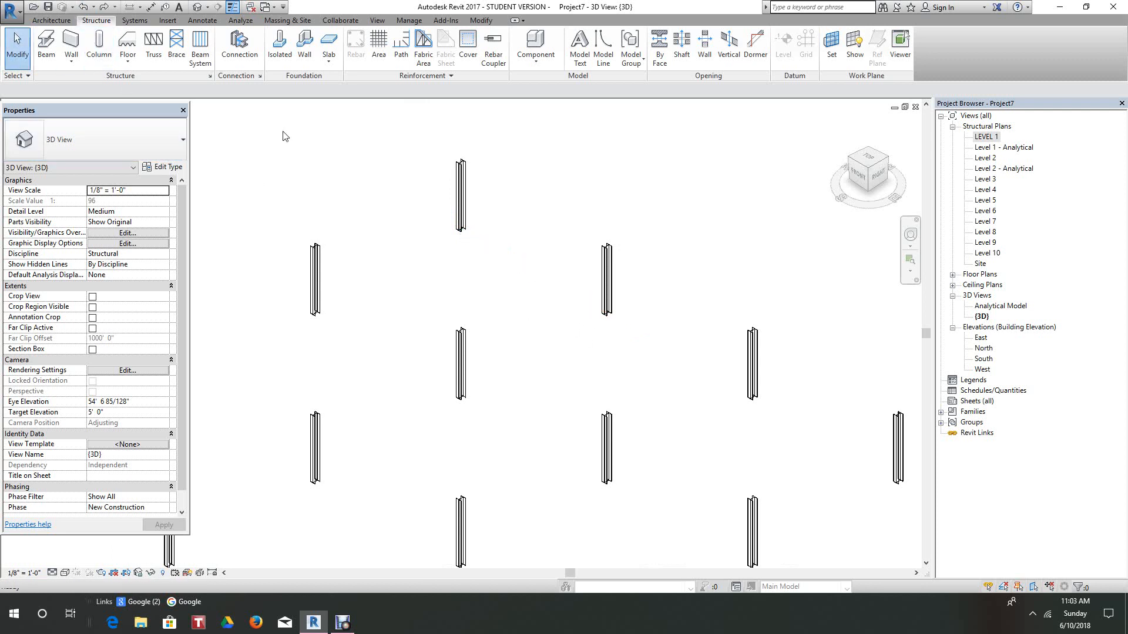
# - Restart the Beam command in the LEVEL 1 plan, setting the placement plane to Level 2 and enabling 3D Snapping
pyautogui.doubleClick(981, 140)
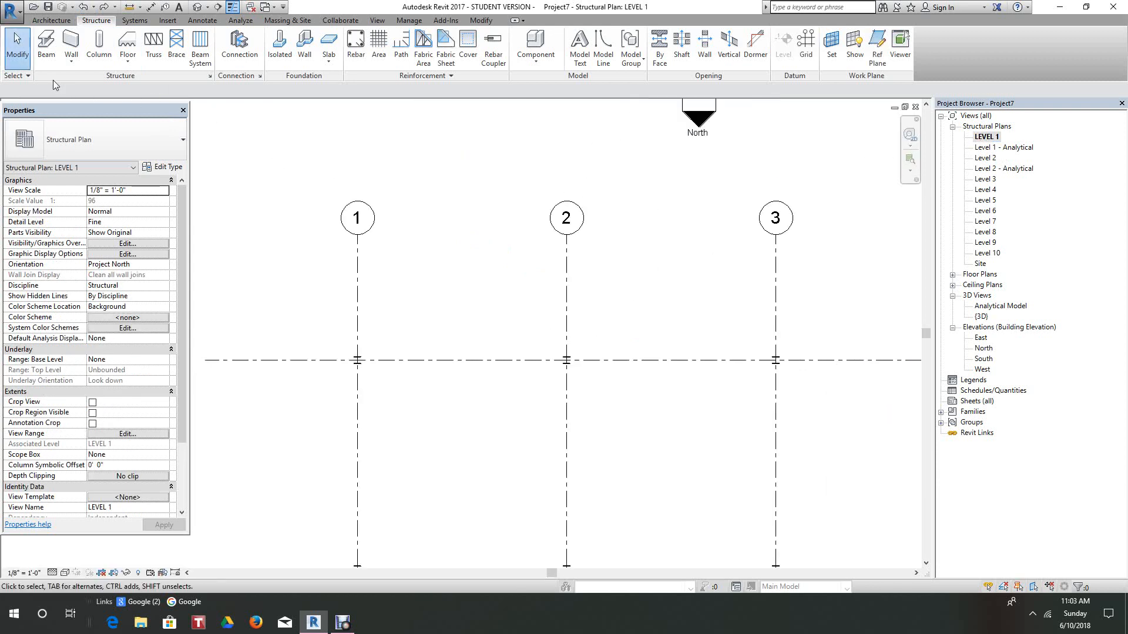
pyautogui.click(45, 42)
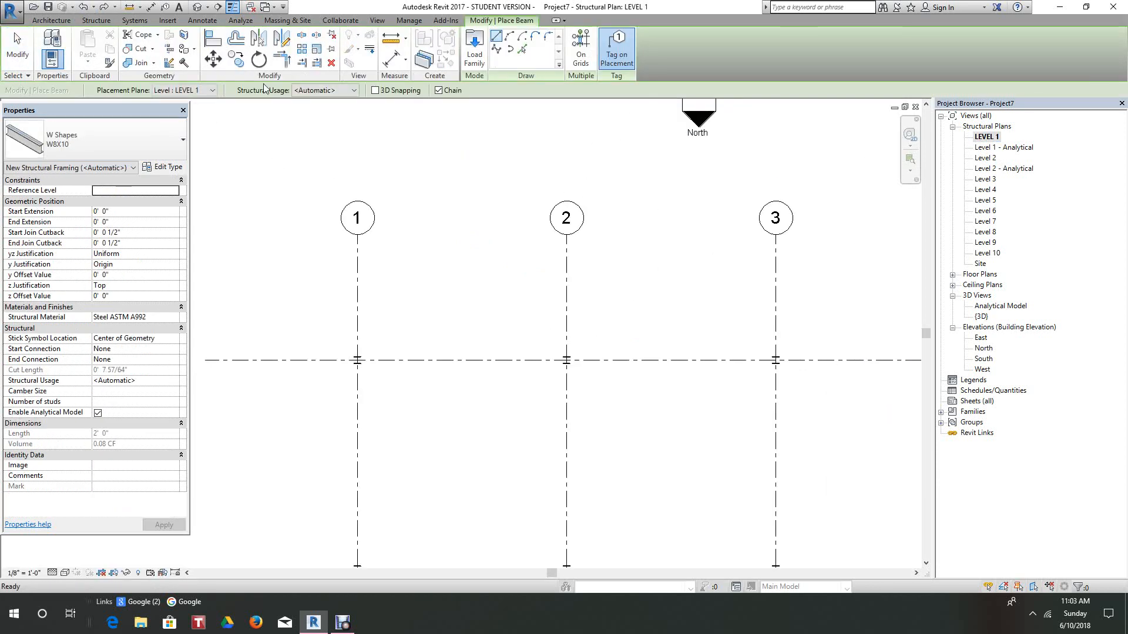
pyautogui.click(213, 90)
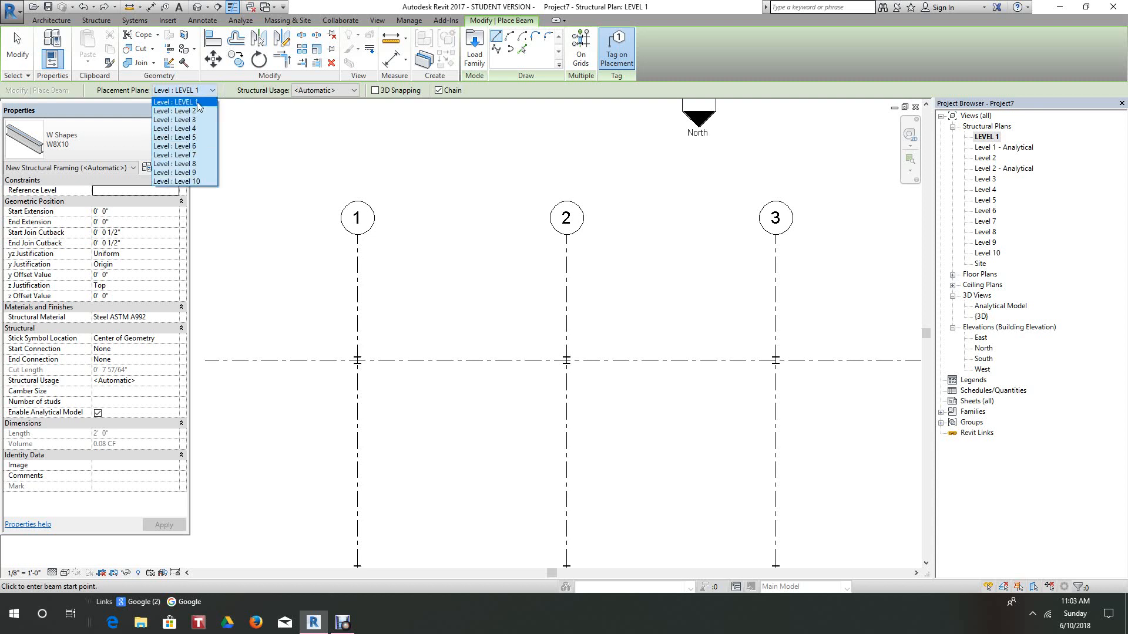
pyautogui.click(186, 111)
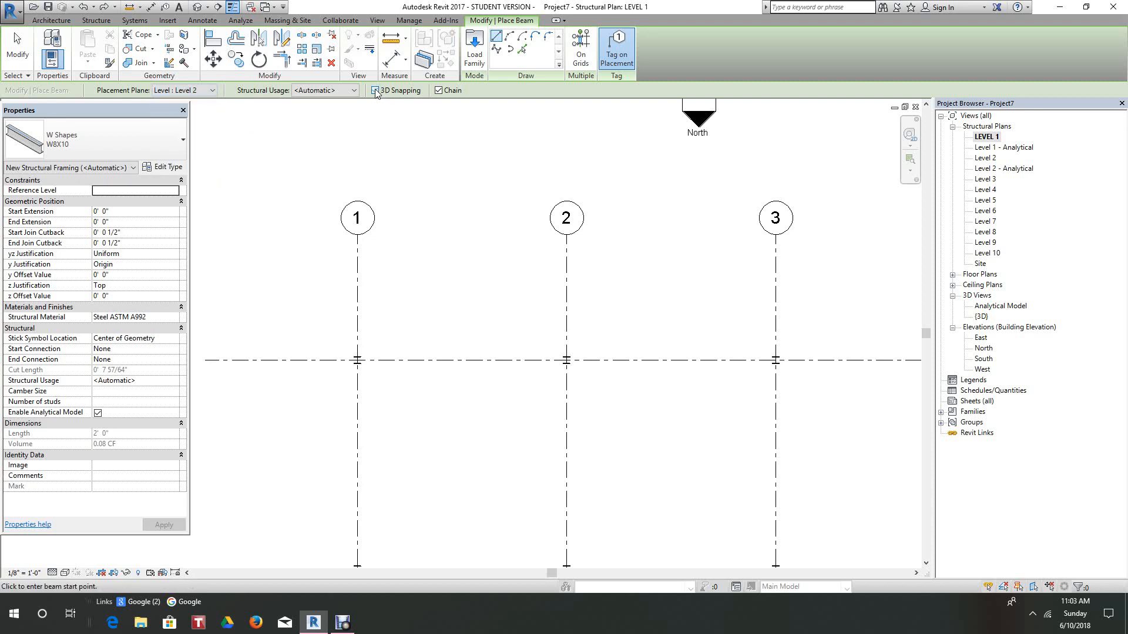
# - In the 3D view, place a W8X10 beam between the column tops at A-1 and A-2, then end the beam chain
pyautogui.click(196, 8)
pyautogui.scroll(5, 464, 153)
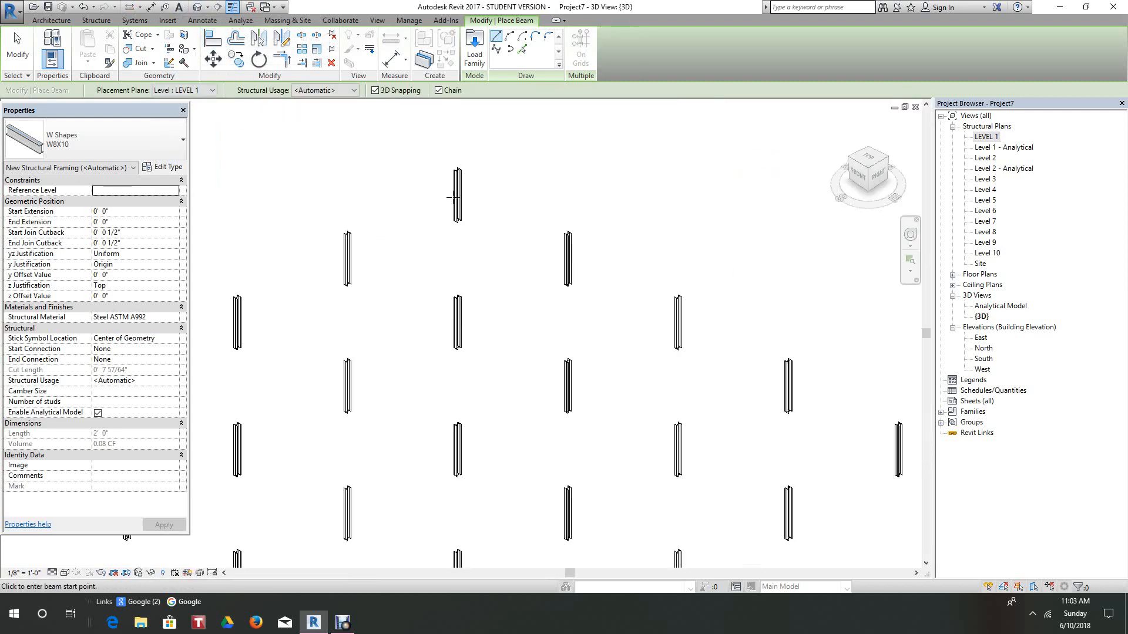
pyautogui.scroll(2, 465, 151)
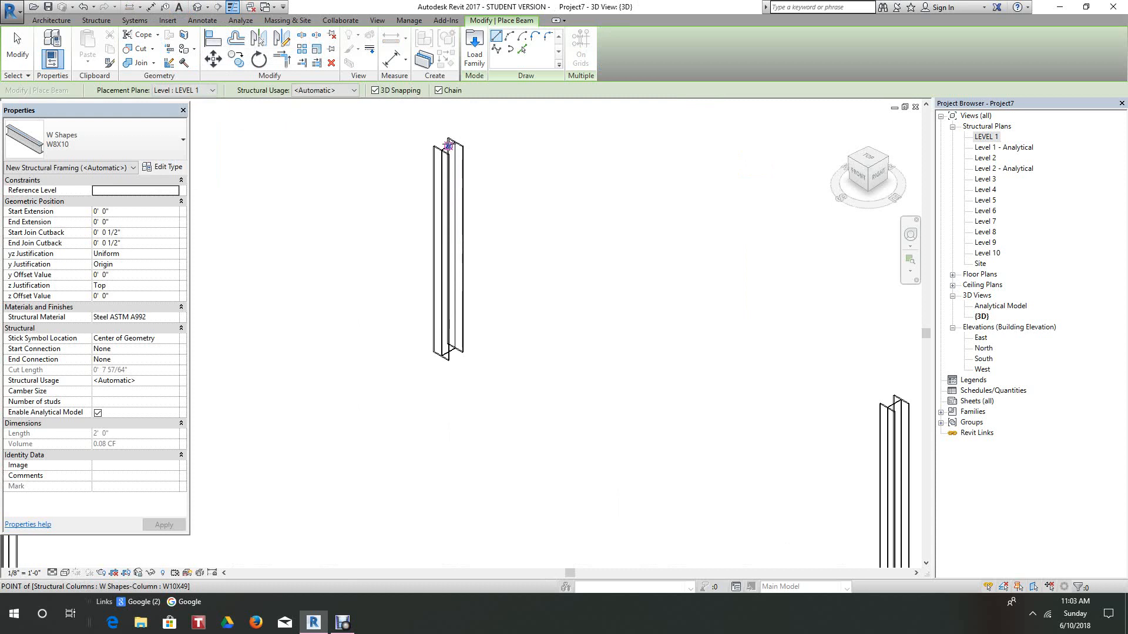
pyautogui.click(448, 144)
pyautogui.scroll(-3, 564, 244)
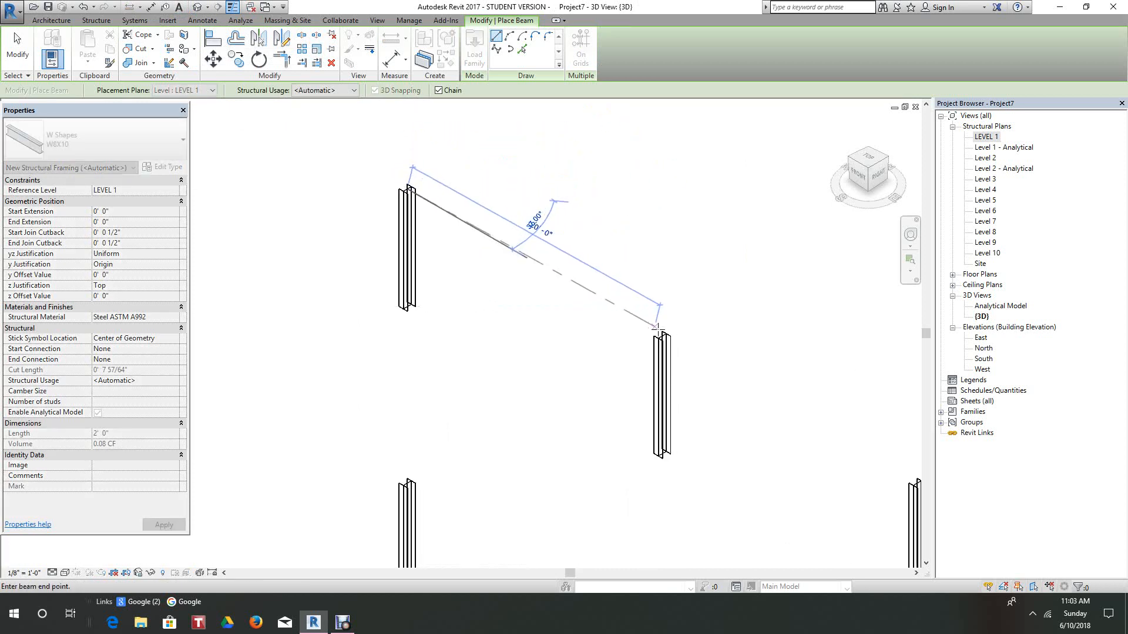
pyautogui.scroll(2, 657, 326)
pyautogui.click(663, 336)
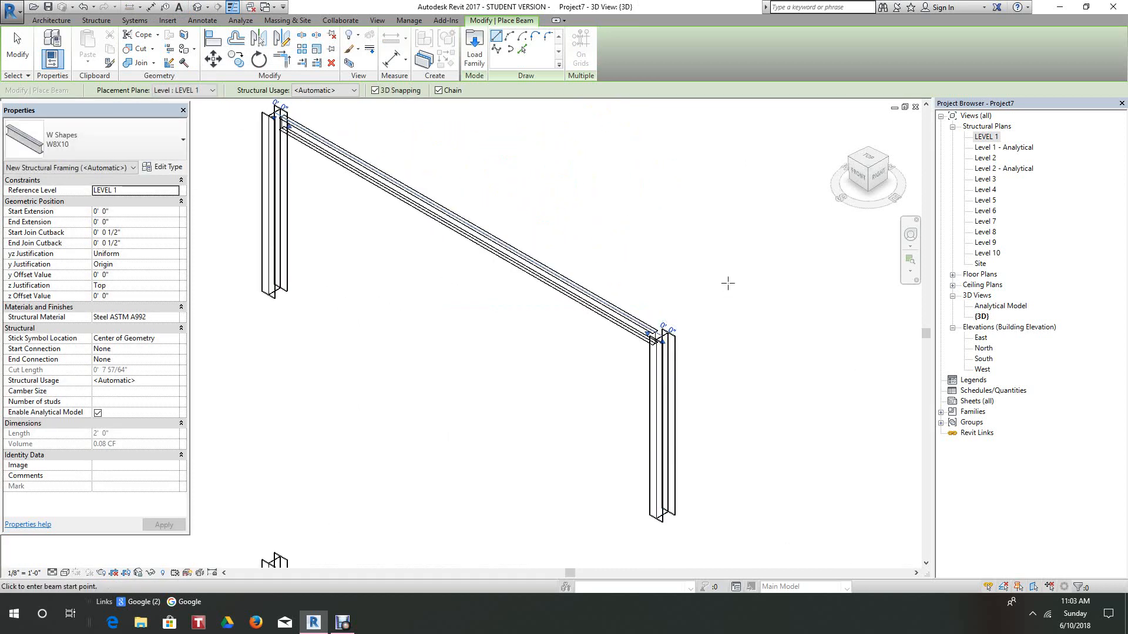
pyautogui.rightClick(726, 281)
pyautogui.click(758, 293)
# - Place a second W8X10 beam along grid A between the column tops at A-2 and A-3
pyautogui.scroll(-6, 628, 266)
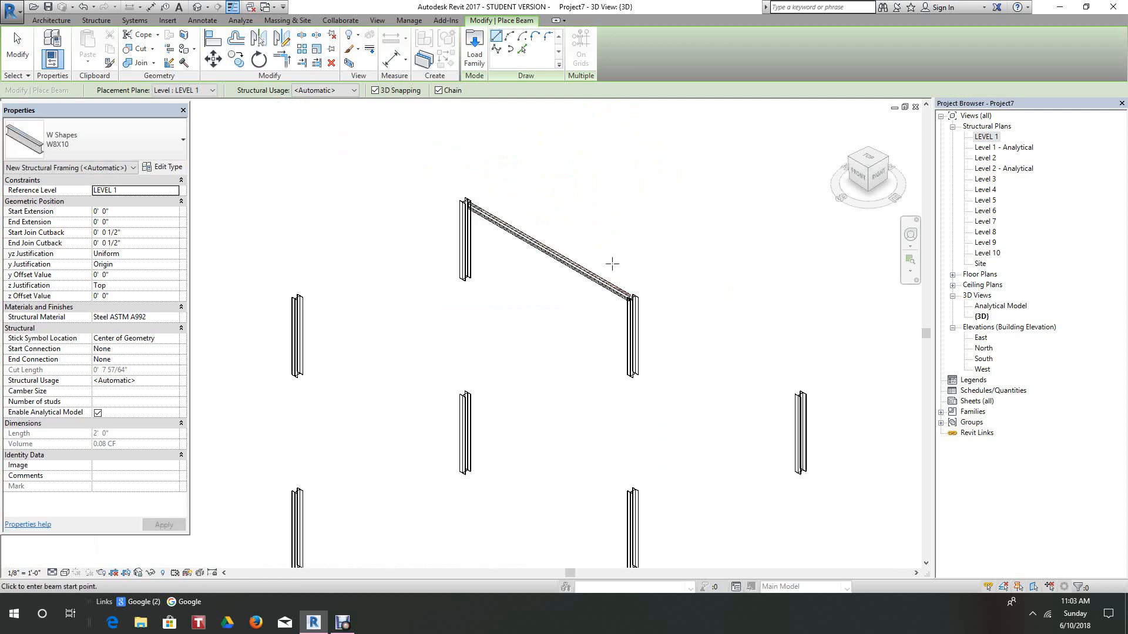
pyautogui.scroll(-5, 614, 257)
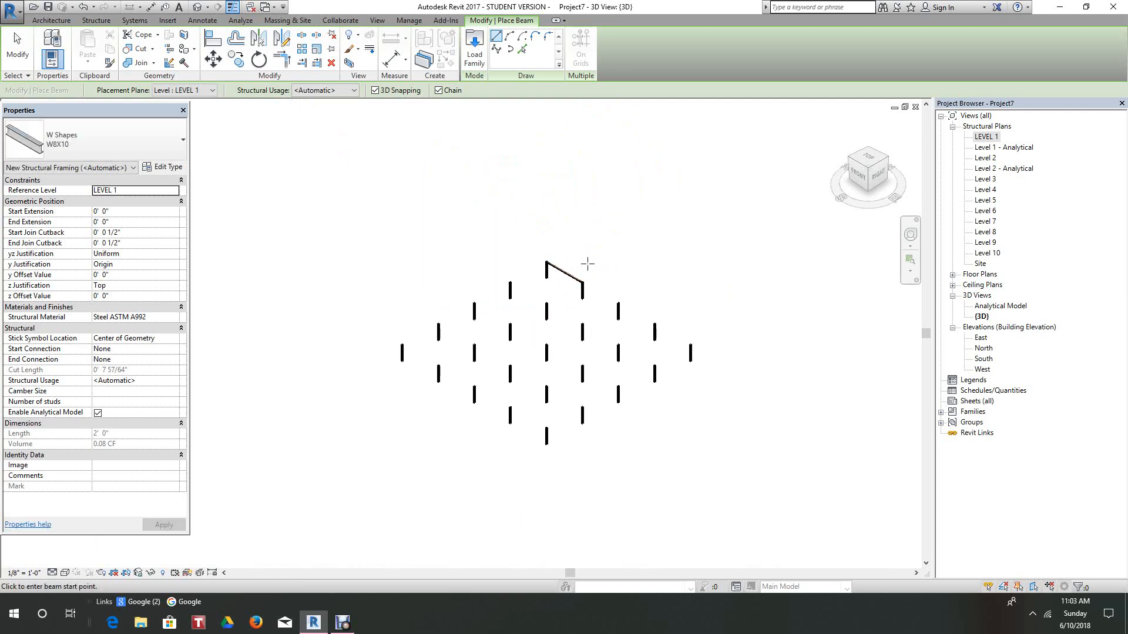
pyautogui.scroll(10, 611, 279)
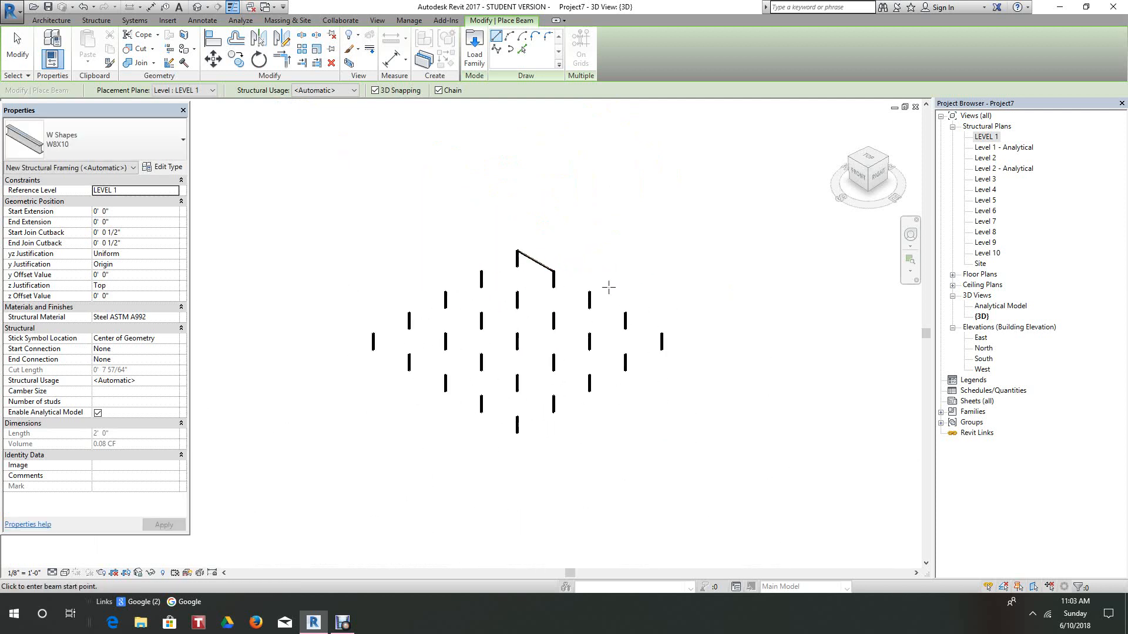
pyautogui.scroll(3, 517, 264)
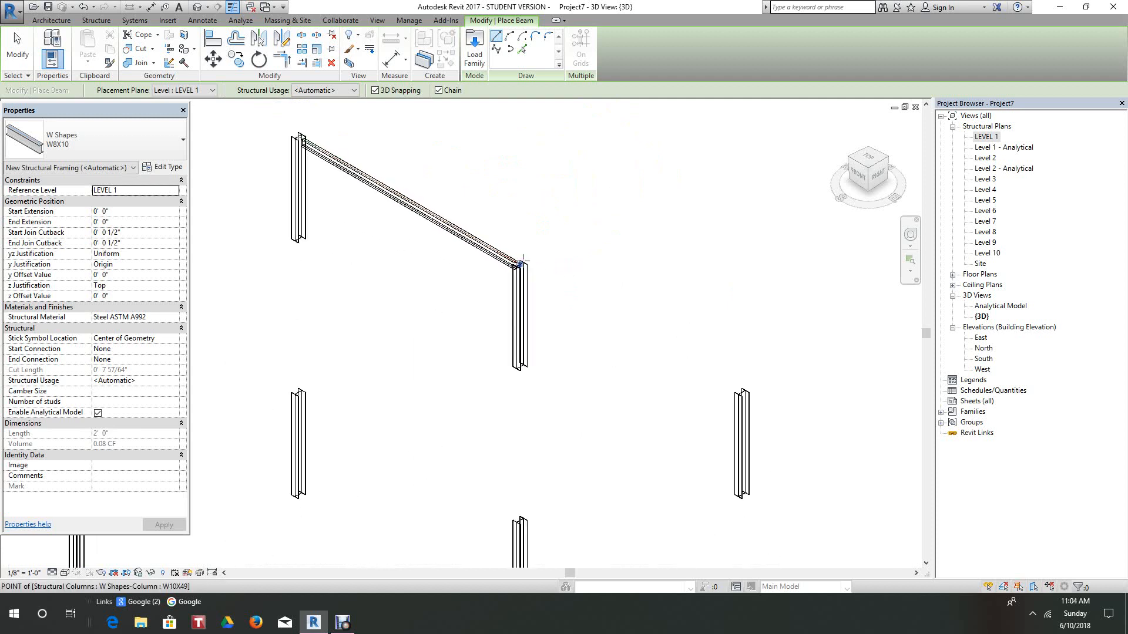
pyautogui.scroll(-2, 540, 265)
pyautogui.scroll(1, 539, 265)
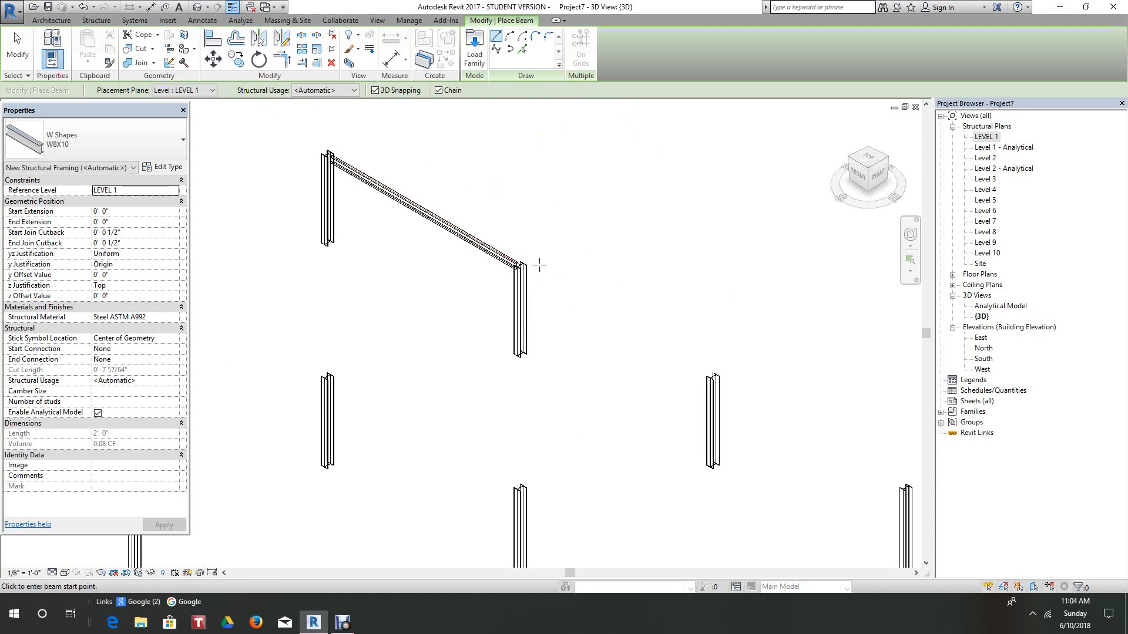
pyautogui.click(520, 266)
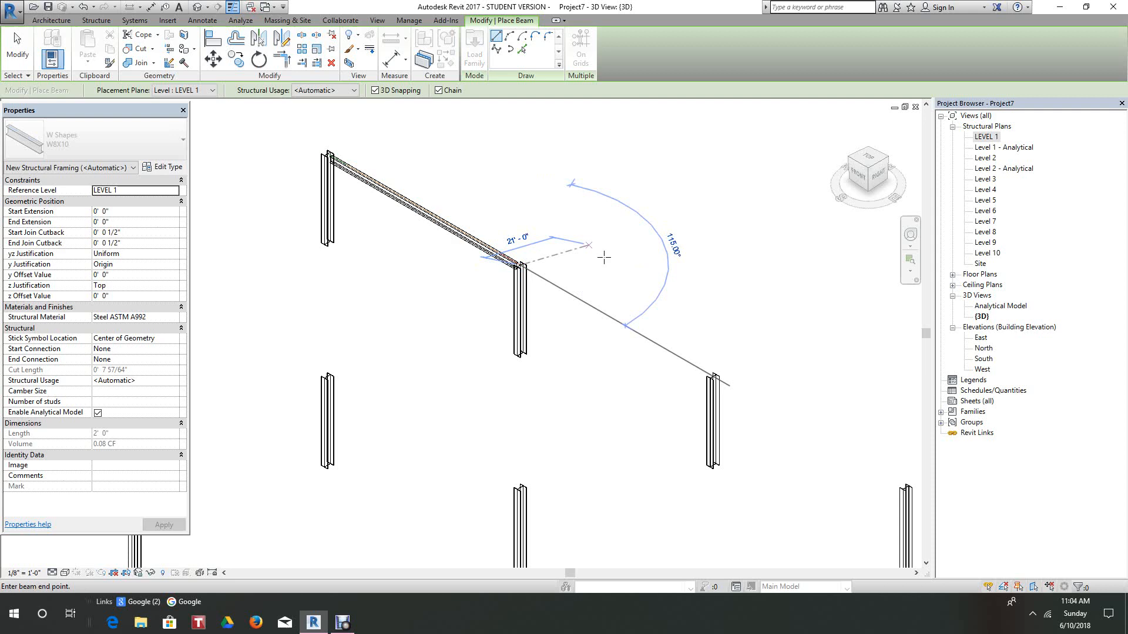
pyautogui.click(712, 379)
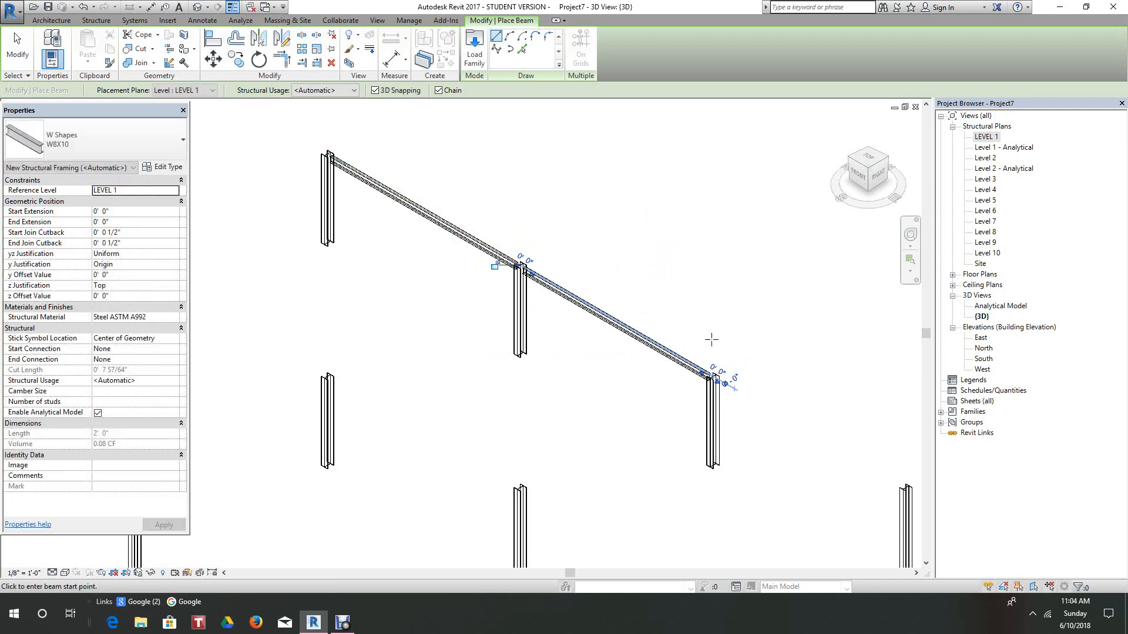
# - End the beam chain at A-3 and inspect where the two beams meet the column tops in the 3D view
pyautogui.rightClick(712, 340)
pyautogui.click(736, 348)
pyautogui.scroll(3, 590, 301)
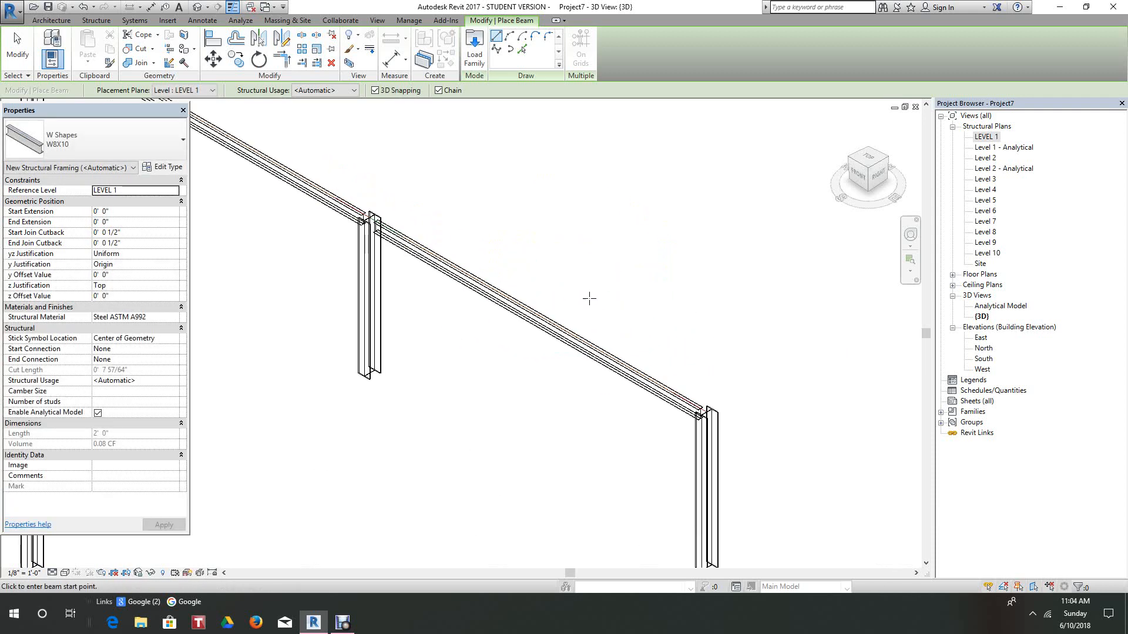
pyautogui.scroll(-5, 646, 302)
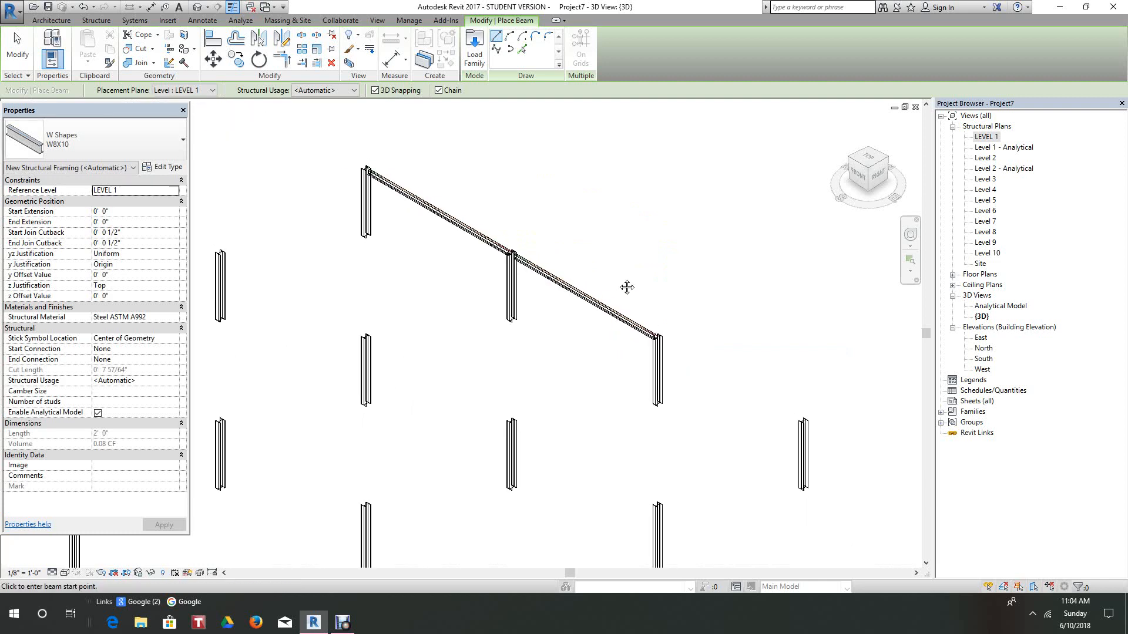
# - Look over the LEVEL 1 structural plan, and open the Level 2 structural plan at the beams along grid A
pyautogui.doubleClick(986, 138)
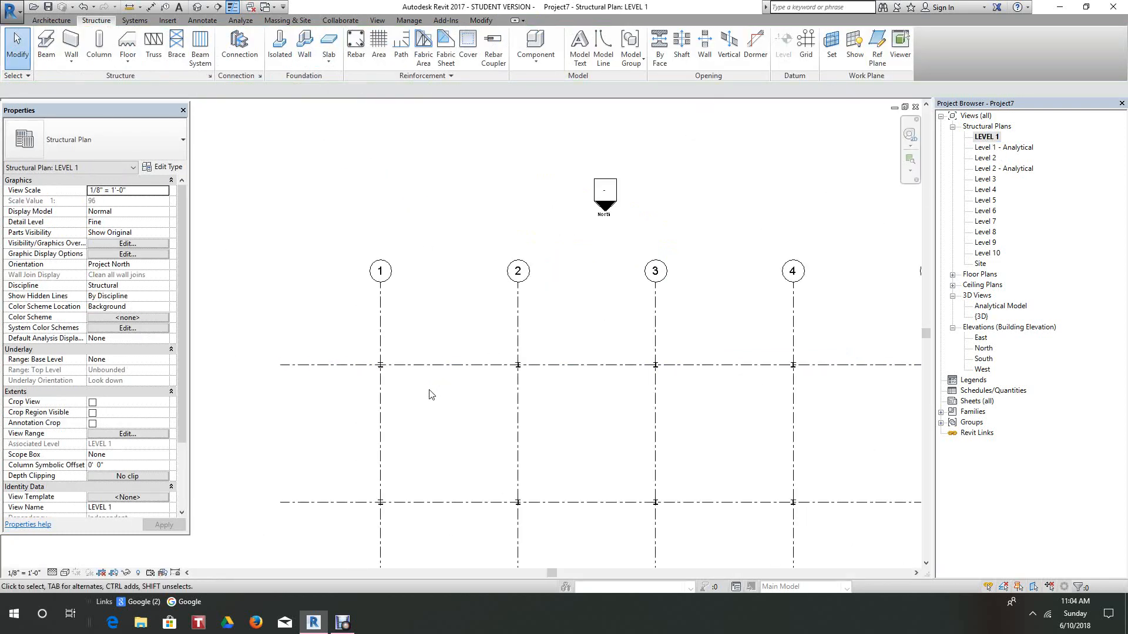
pyautogui.scroll(-5, 448, 292)
pyautogui.scroll(1, 446, 294)
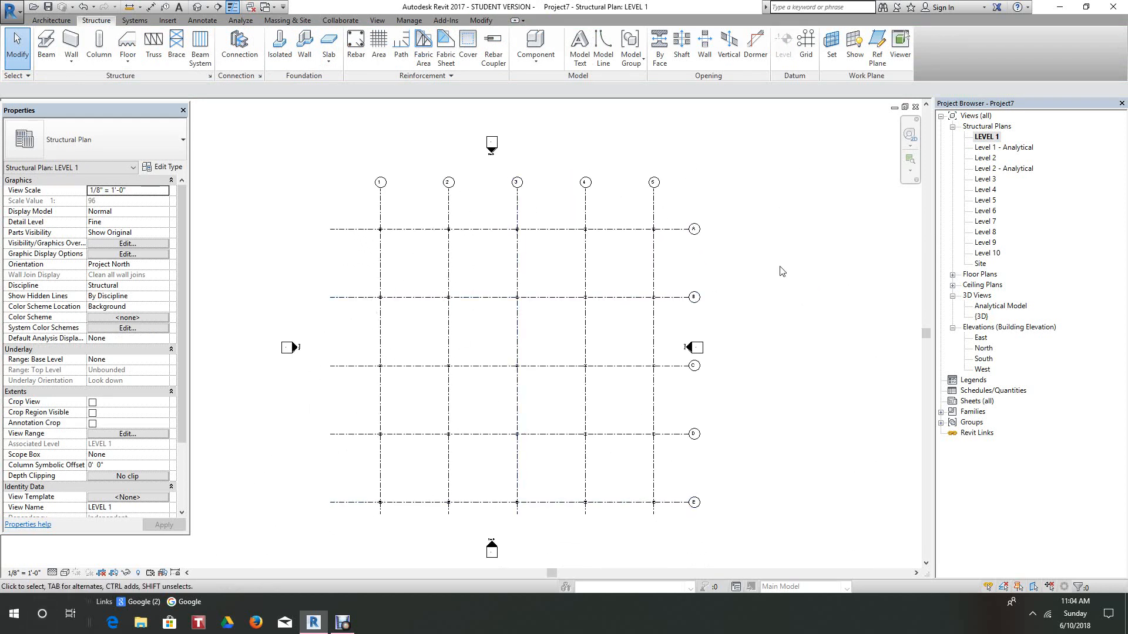
pyautogui.doubleClick(986, 158)
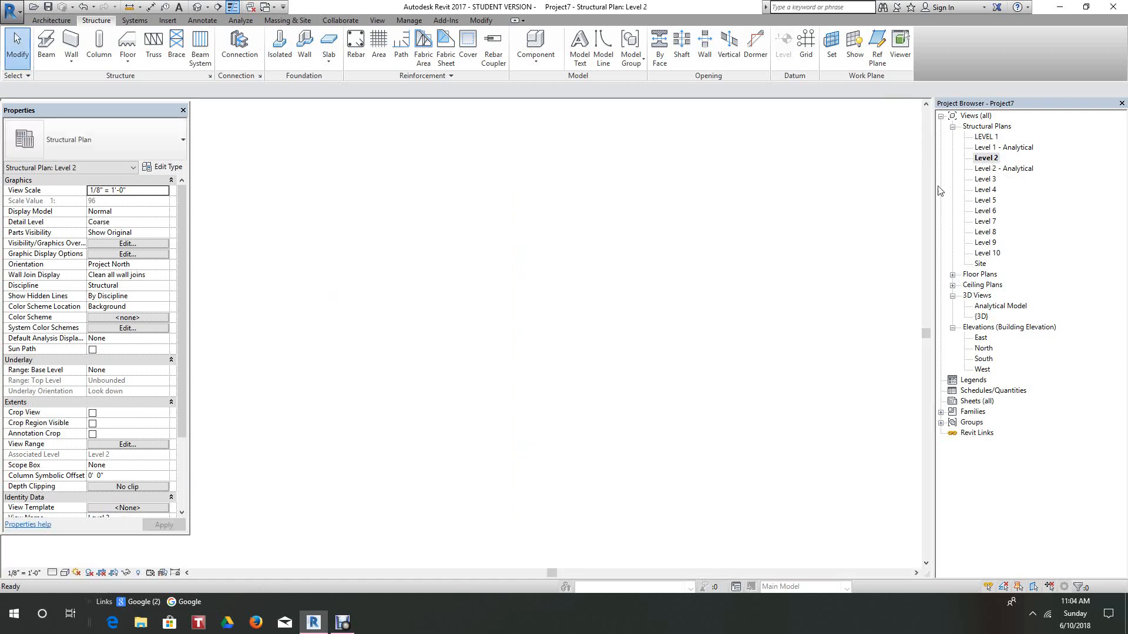
pyautogui.scroll(7, 447, 215)
pyautogui.moveTo(562, 194); pyautogui.dragTo(573, 232, button='middle')
pyautogui.scroll(4, 557, 206)
pyautogui.scroll(-4, 536, 255)
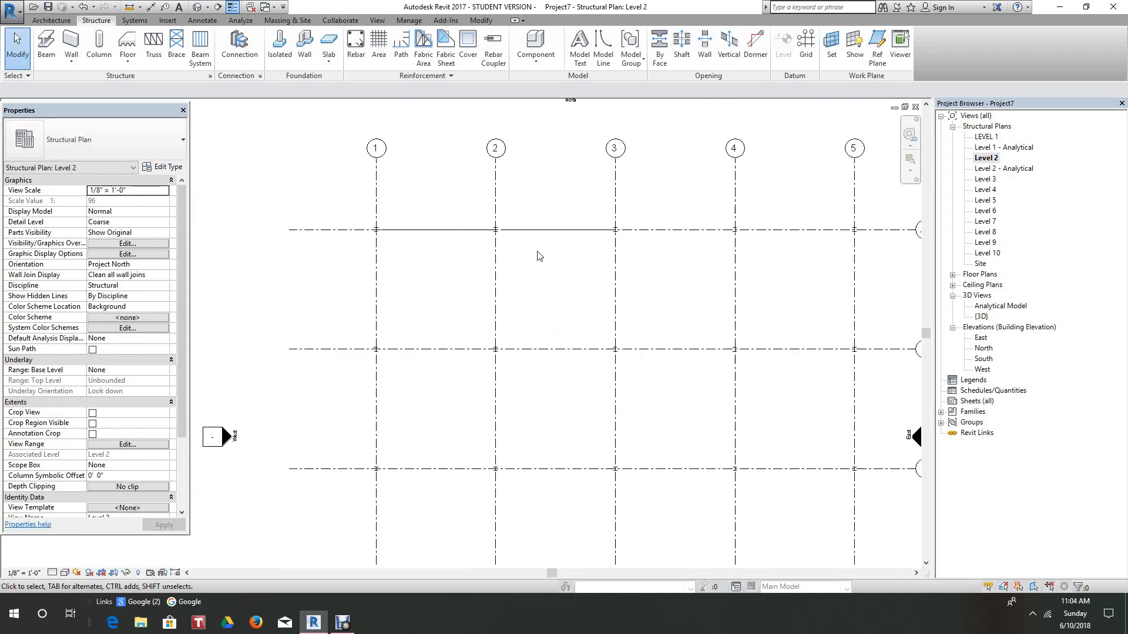
pyautogui.scroll(1, 534, 257)
pyautogui.scroll(-1, 535, 259)
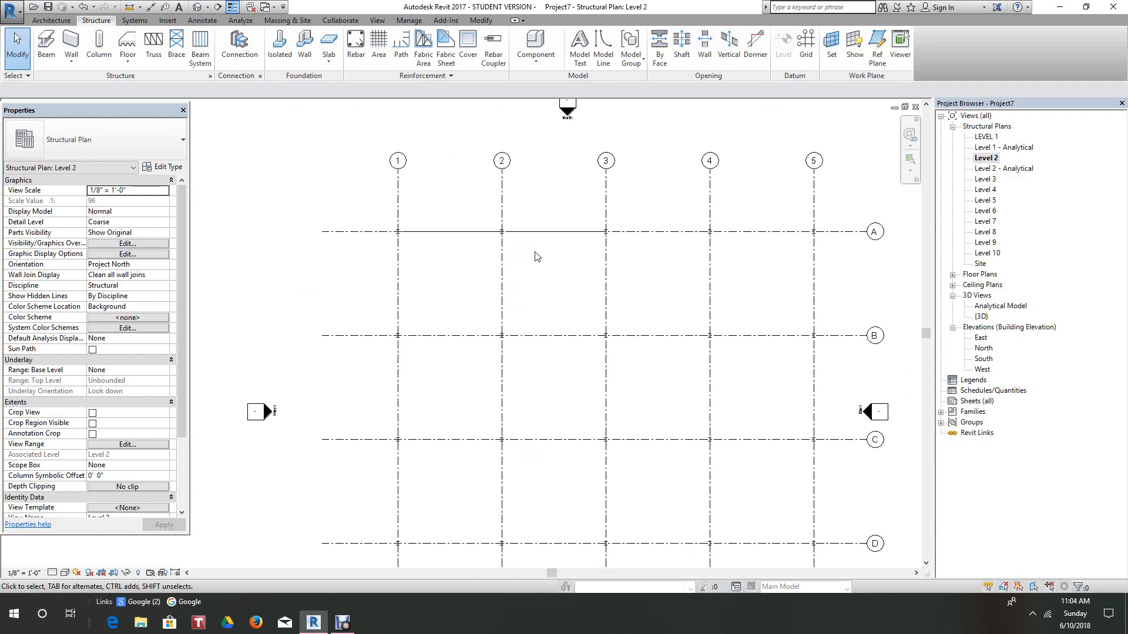
# - Delete the two W8X10 beams on grid A, between grids 2 and 3 and between grids 1 and 2
pyautogui.click(541, 237)
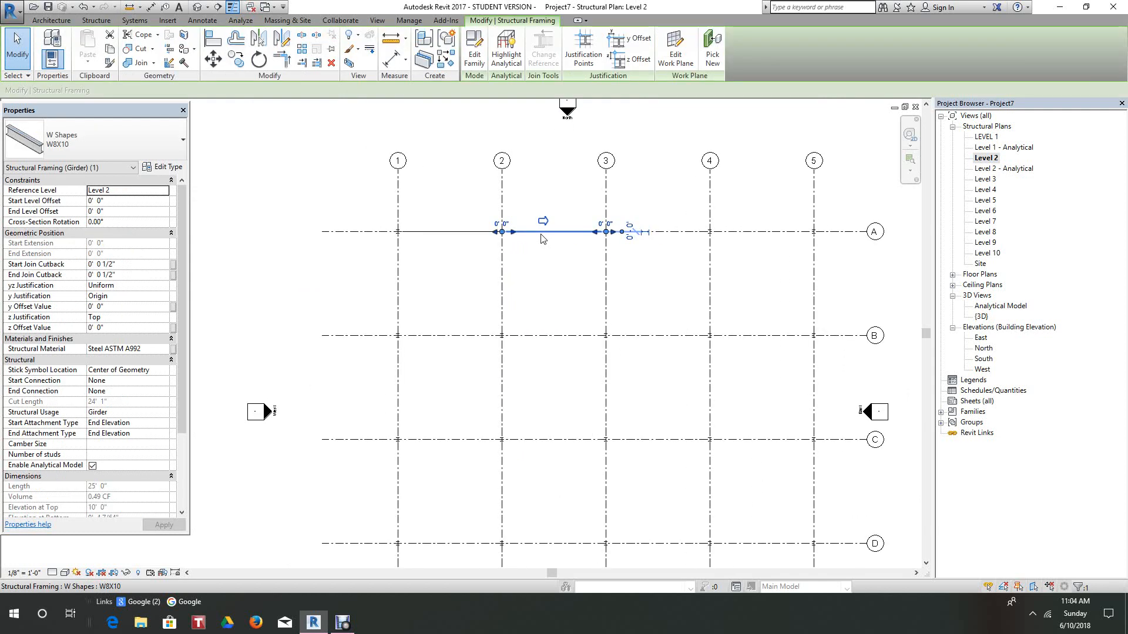
pyautogui.rightClick(542, 237)
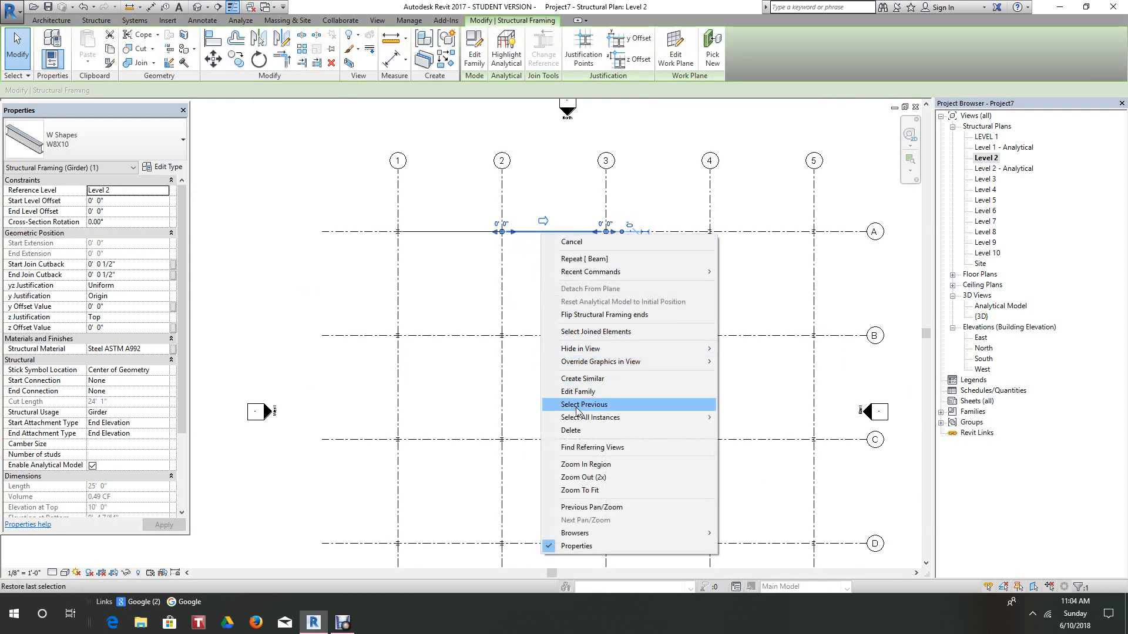
pyautogui.click(571, 431)
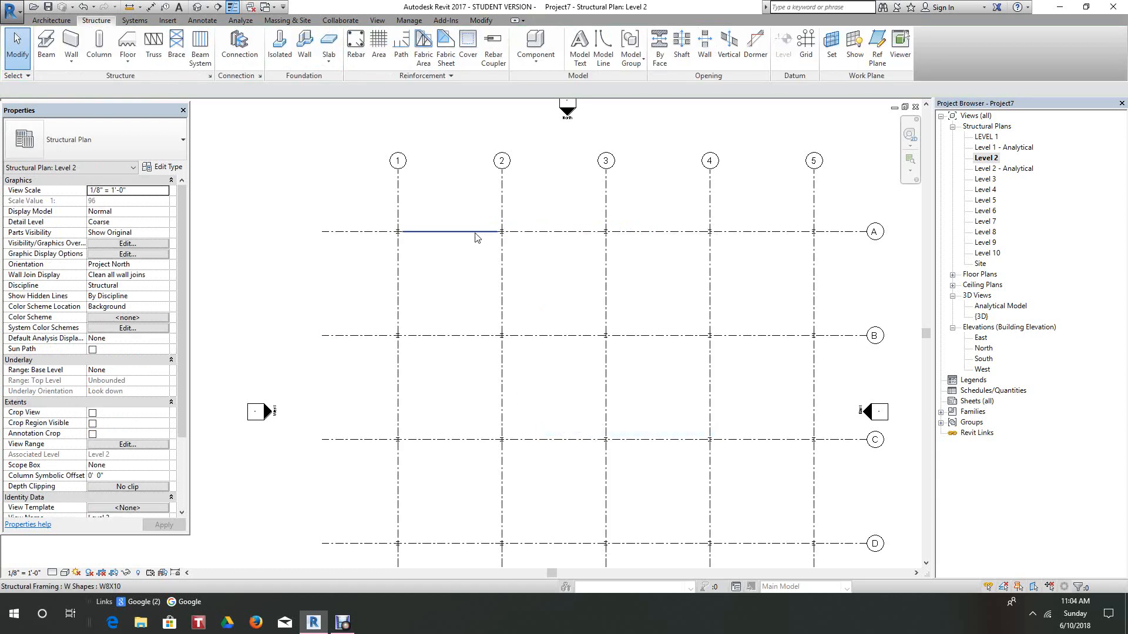
pyautogui.click(476, 237)
pyautogui.rightClick(475, 236)
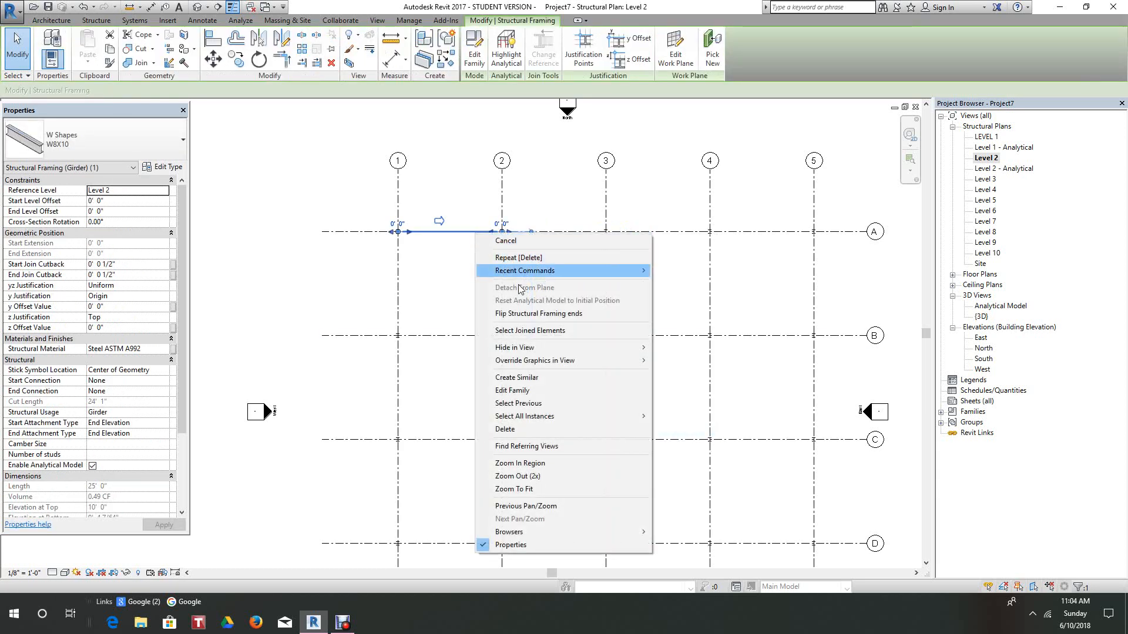
pyautogui.click(520, 432)
pyautogui.scroll(-3, 448, 320)
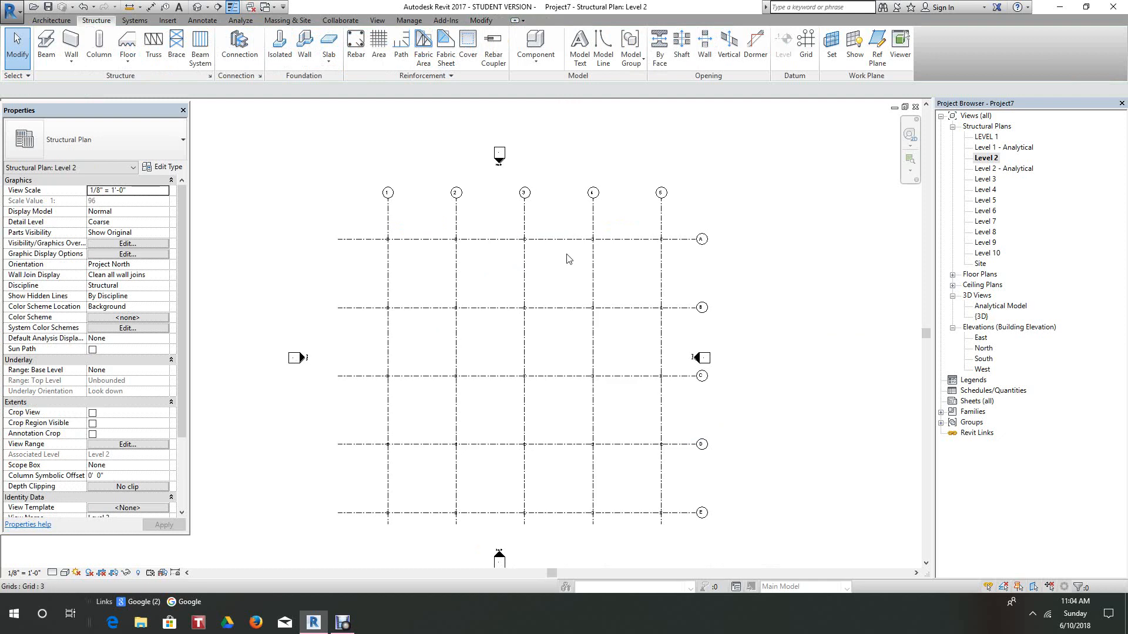
pyautogui.scroll(1, 568, 259)
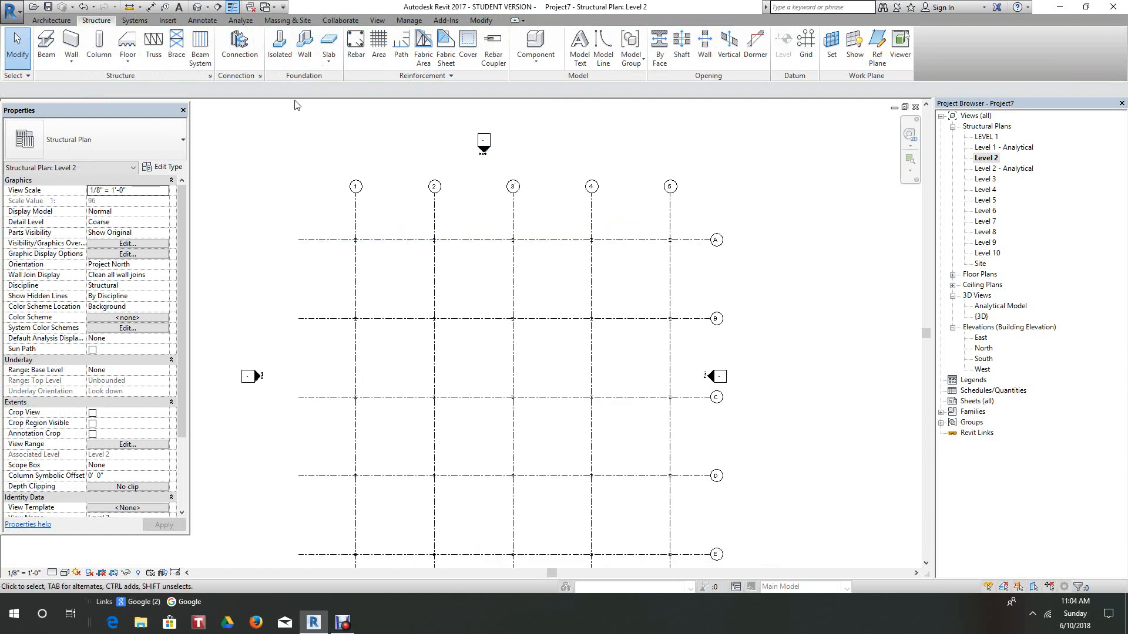
# - Place tagged W8X10 beams on Level 2 along all grid lines 1 to 5 and A to E using the On Grids option
pyautogui.click(47, 47)
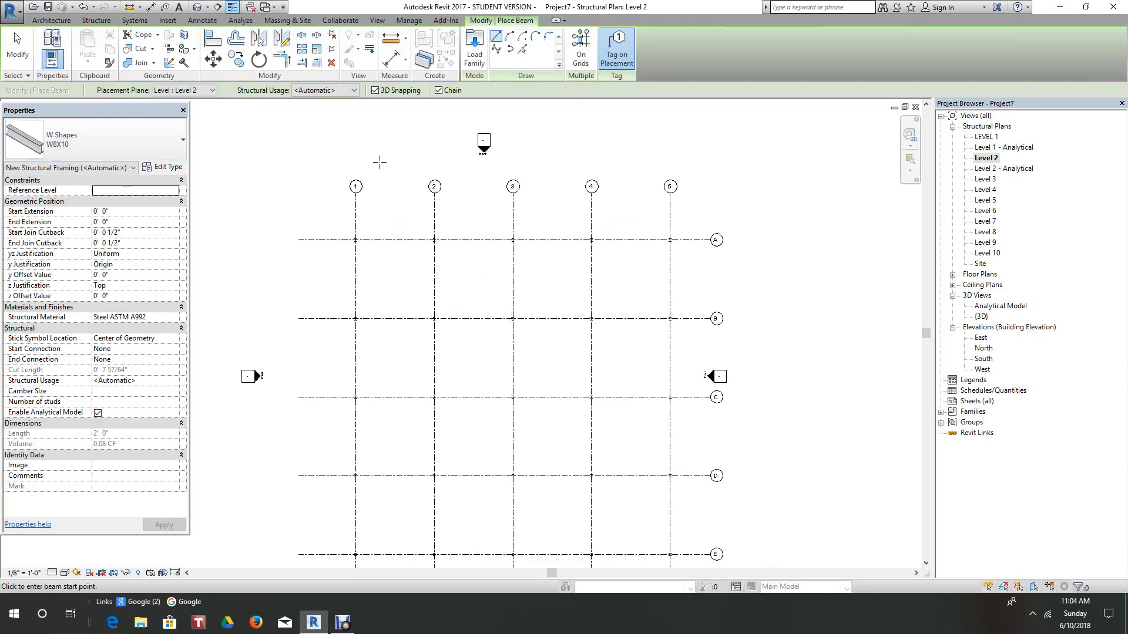
pyautogui.scroll(-1, 537, 213)
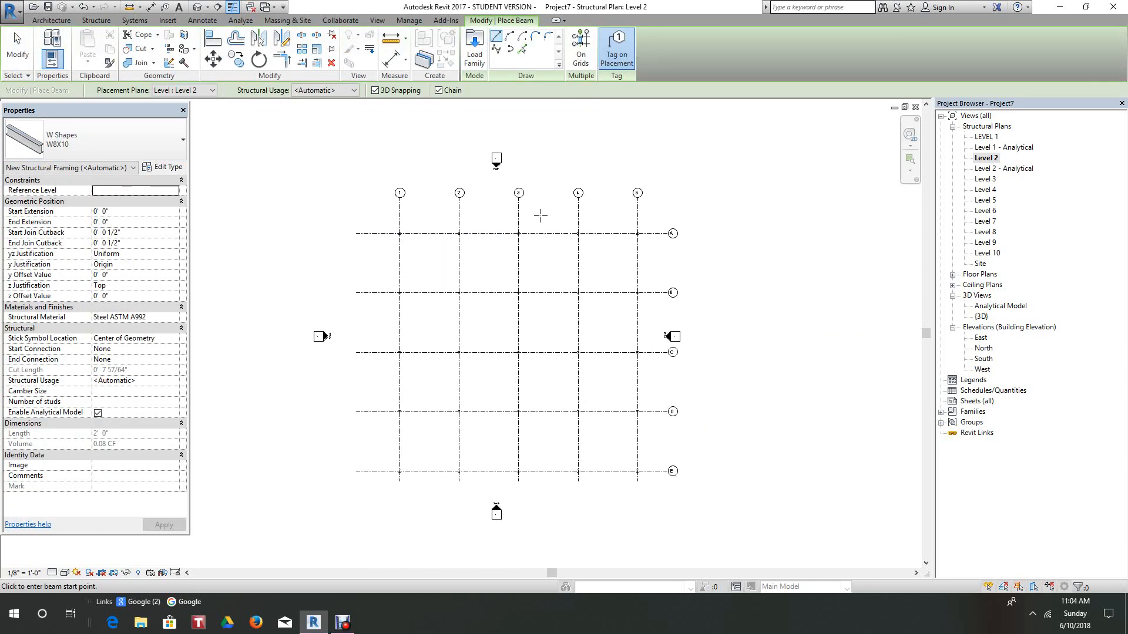
pyautogui.click(589, 49)
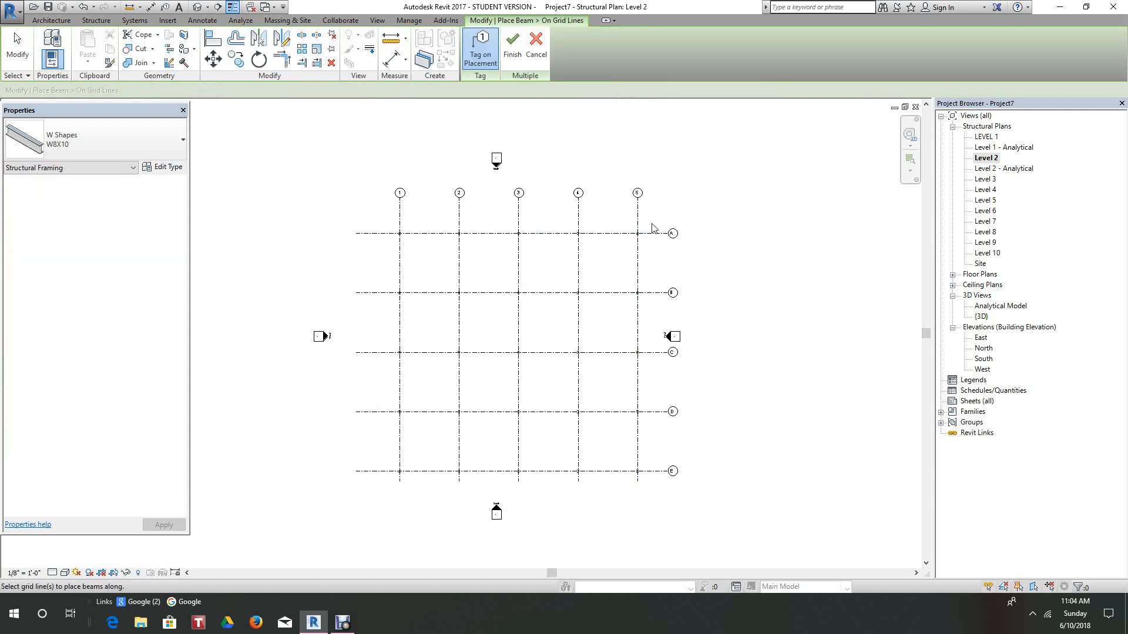
pyautogui.moveTo(657, 213); pyautogui.dragTo(505, 410)
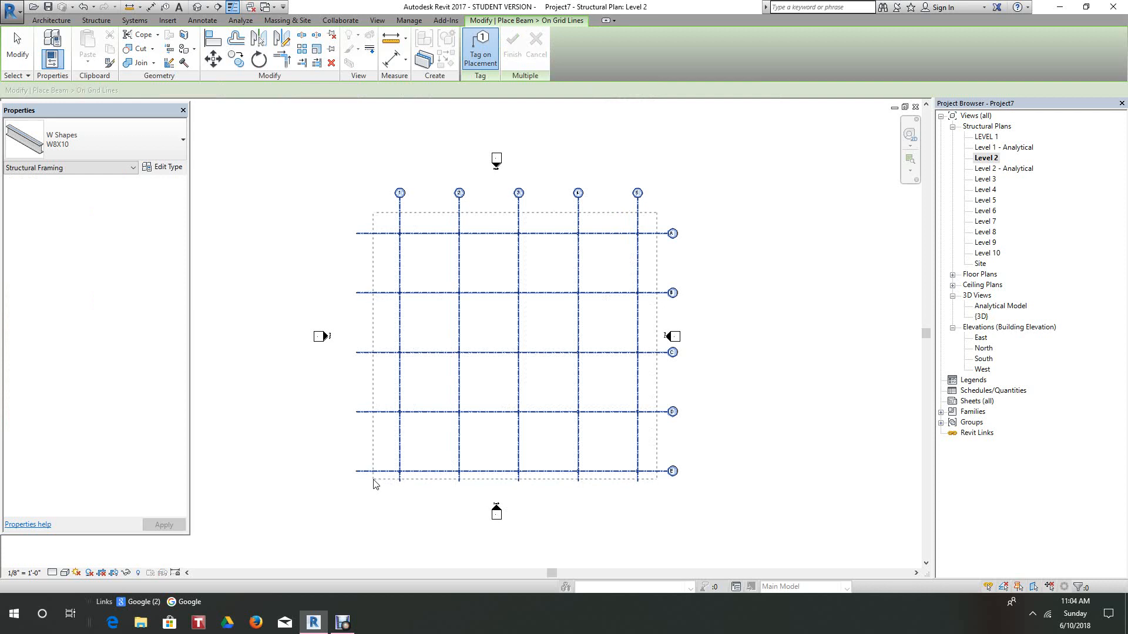
pyautogui.moveTo(376, 484); pyautogui.dragTo(373, 483)
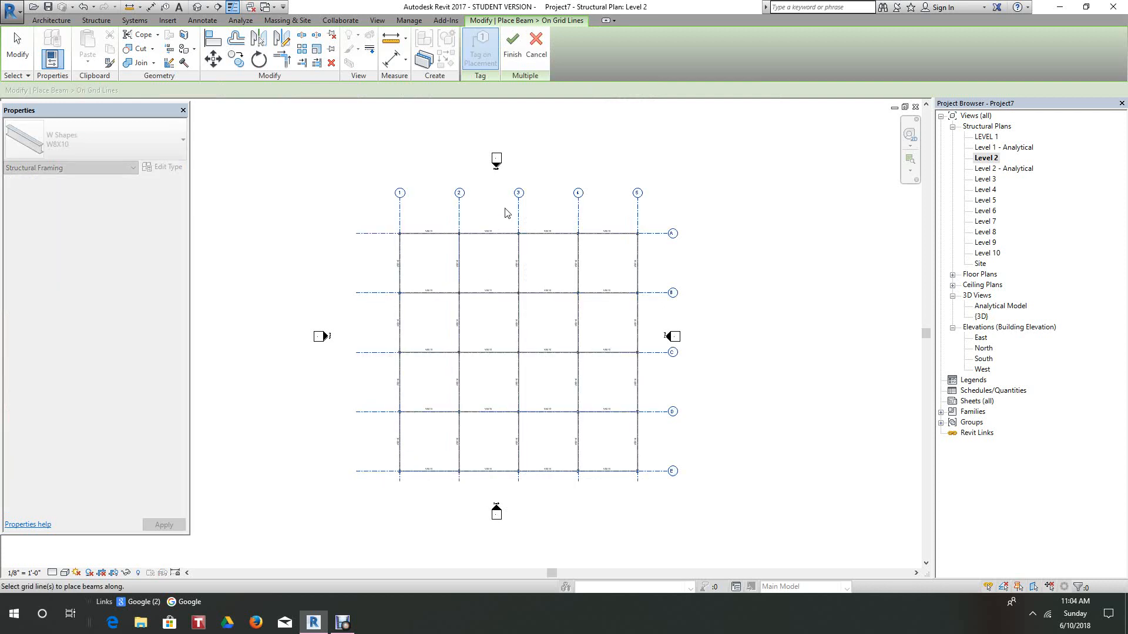
pyautogui.click(513, 54)
# - Check the new beam framing and its tags in the Level 2 plan, the 3D view and the South elevation
pyautogui.scroll(3, 668, 291)
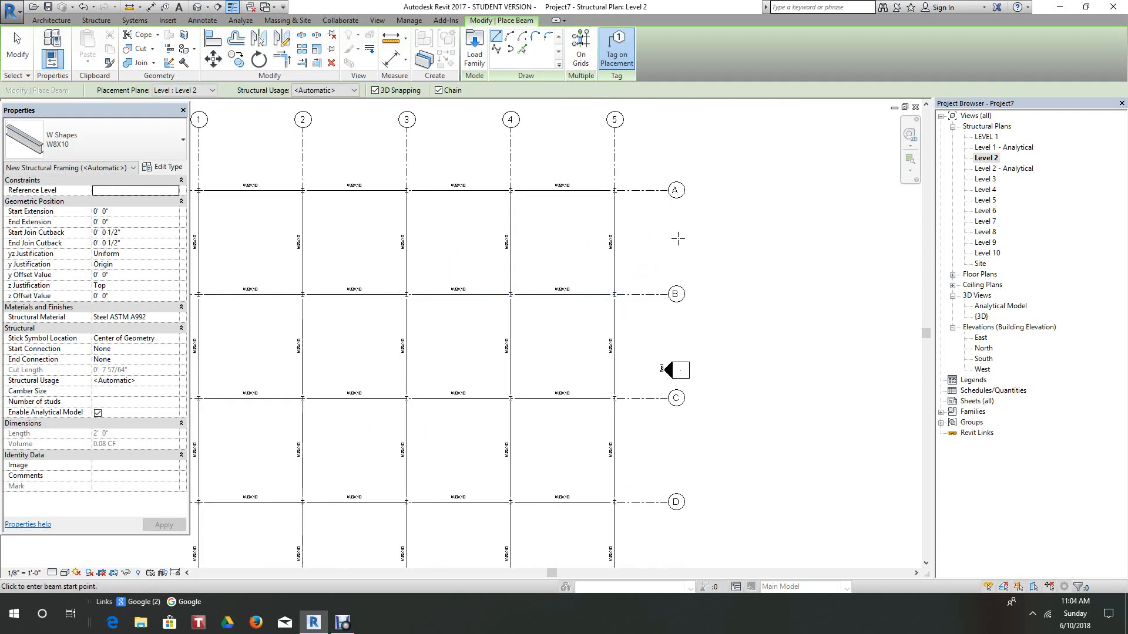
pyautogui.scroll(-3, 743, 269)
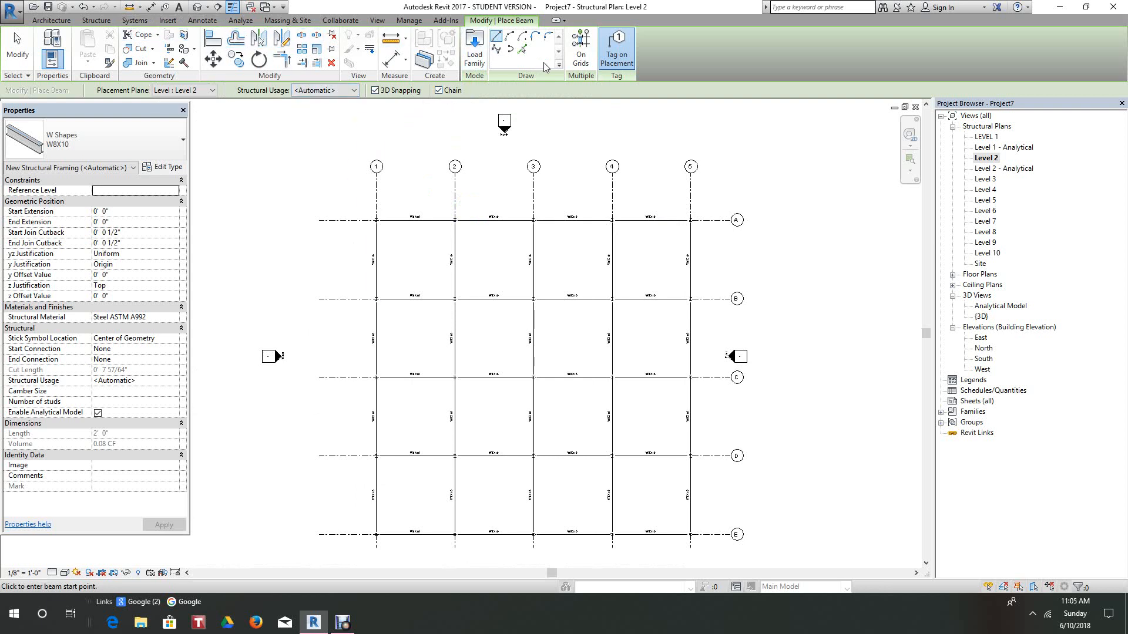
pyautogui.click(198, 7)
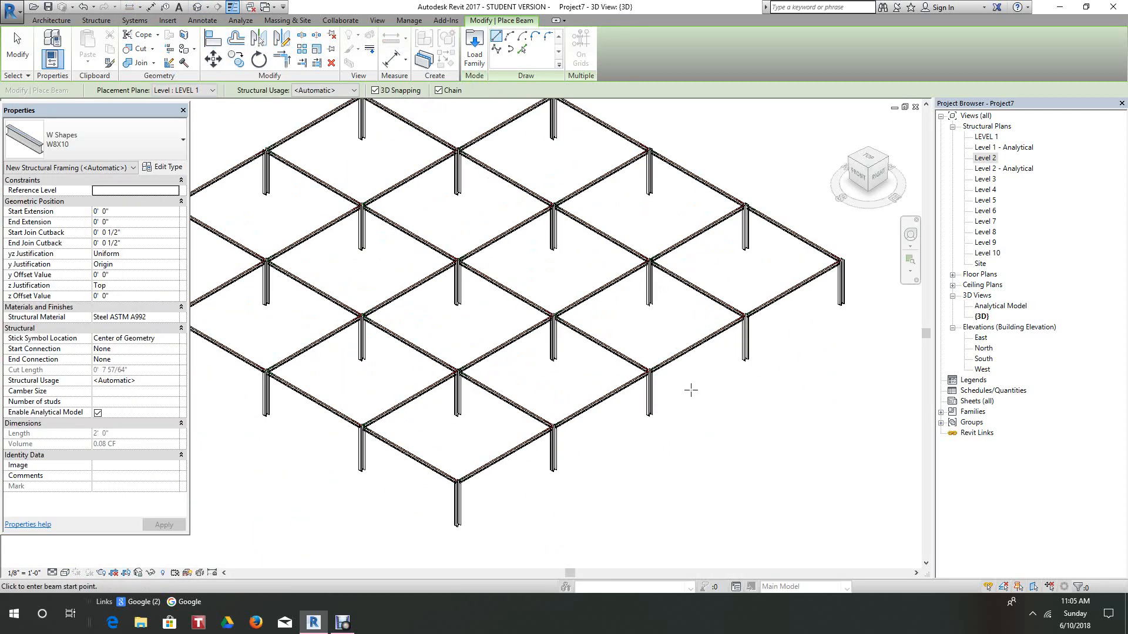
pyautogui.scroll(3, 687, 393)
pyautogui.scroll(-5, 678, 422)
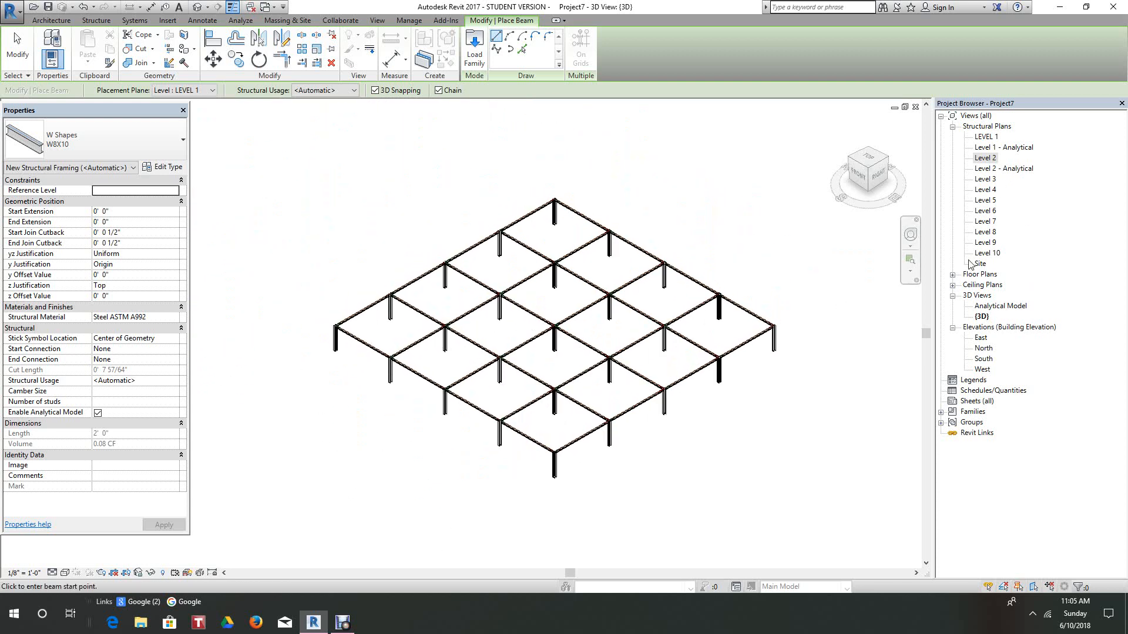
pyautogui.doubleClick(982, 359)
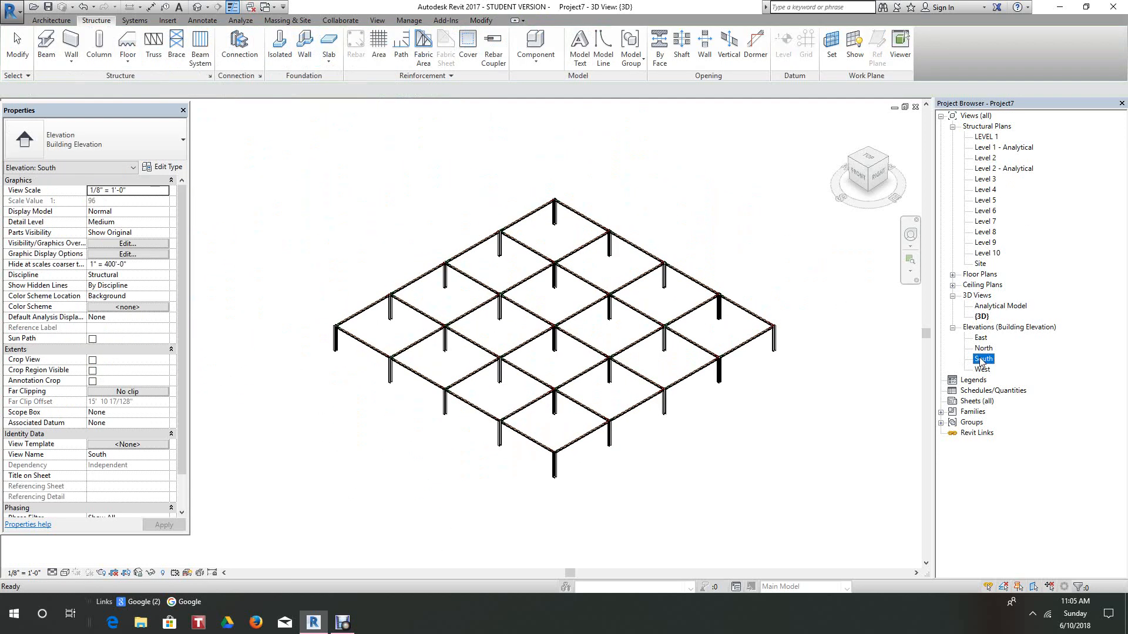
pyautogui.scroll(4, 561, 440)
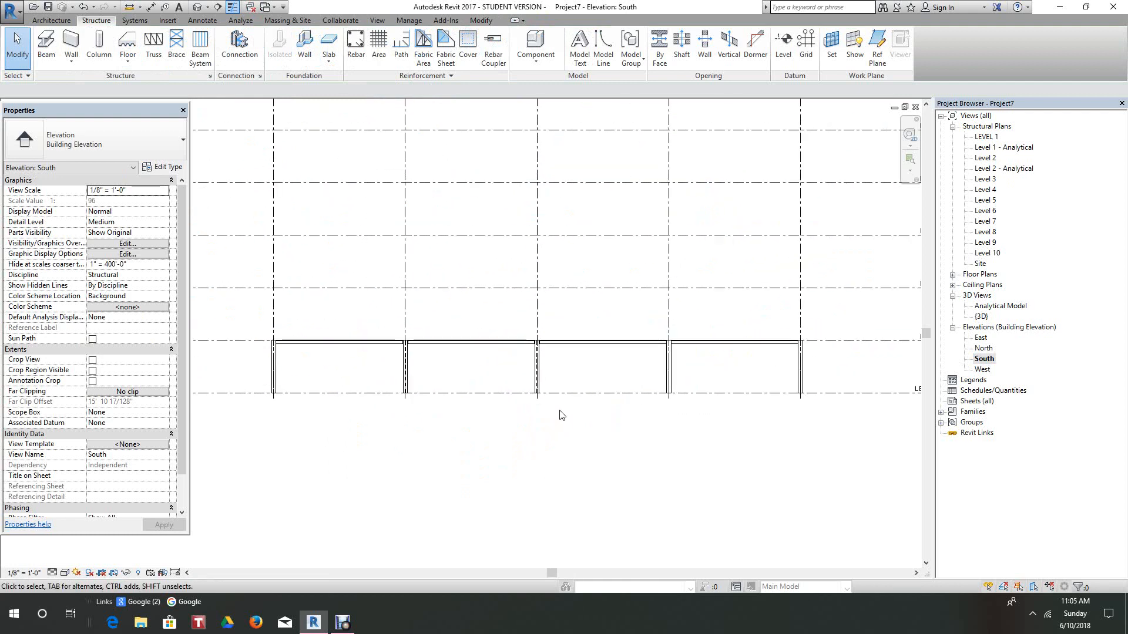
pyautogui.scroll(-7, 623, 405)
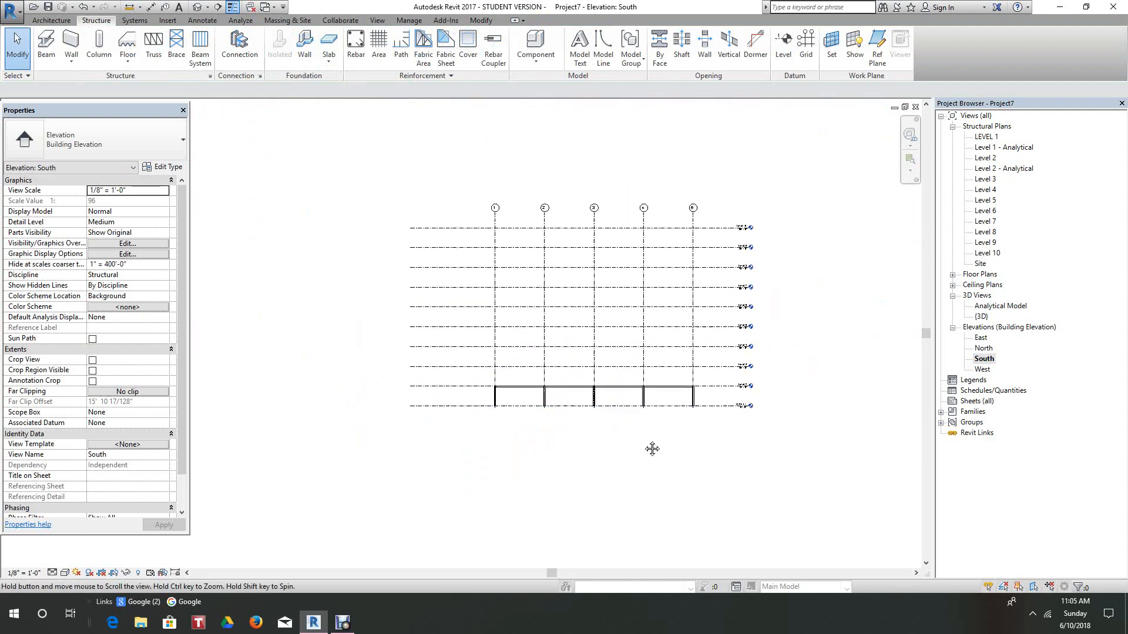
pyautogui.doubleClick(985, 137)
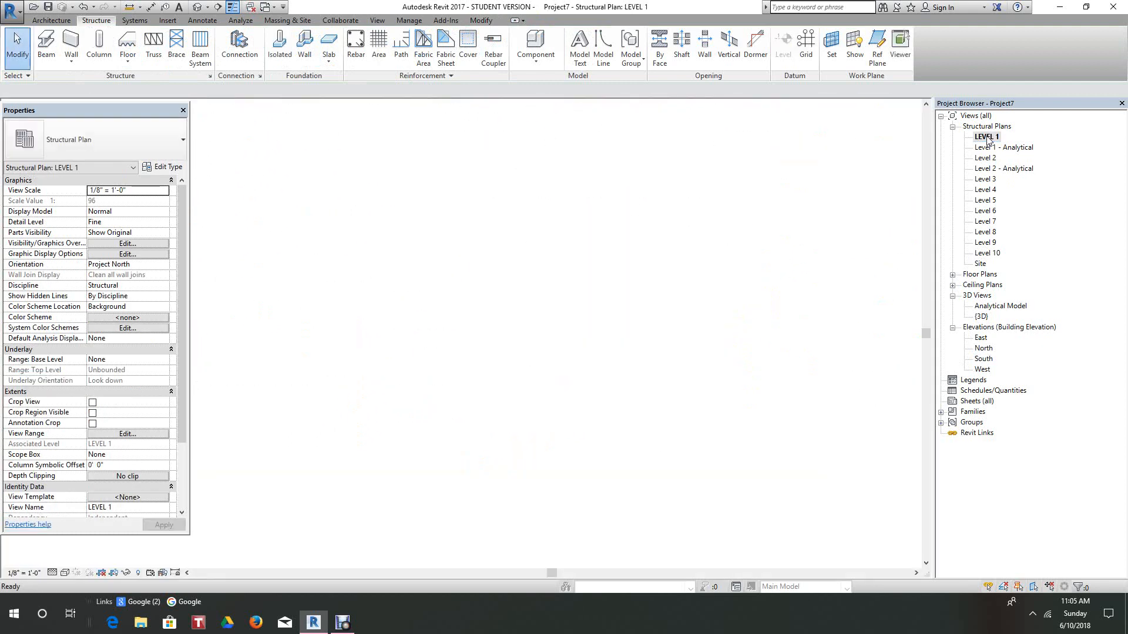
pyautogui.scroll(-2, 707, 317)
pyautogui.moveTo(713, 322); pyautogui.dragTo(630, 284, button='middle')
pyautogui.scroll(1, 634, 305)
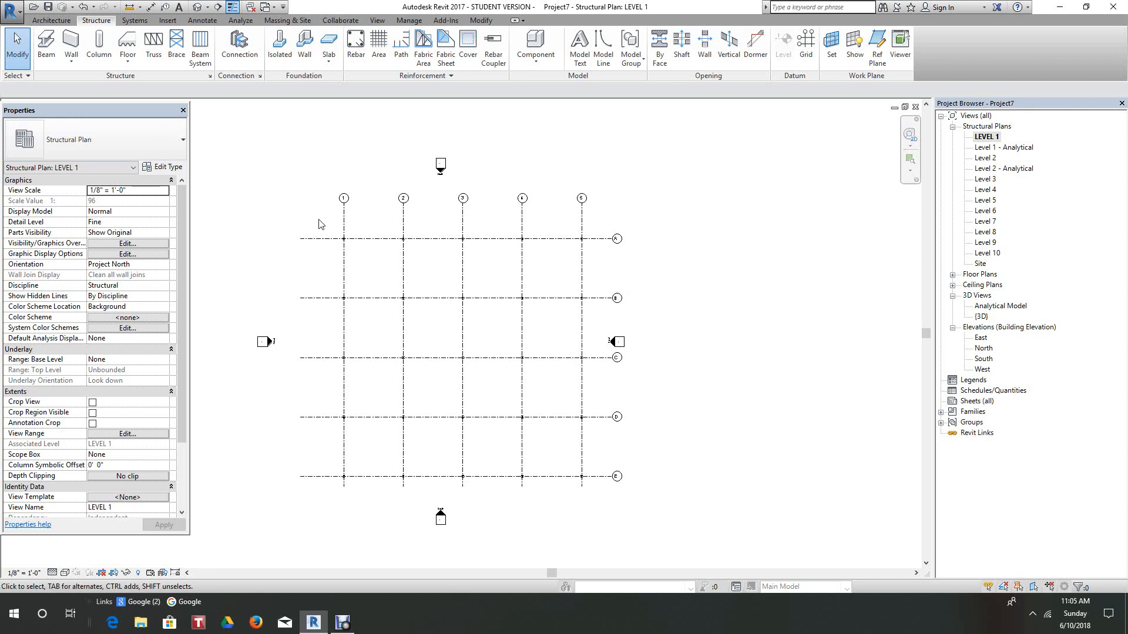
pyautogui.moveTo(322, 221); pyautogui.dragTo(354, 312)
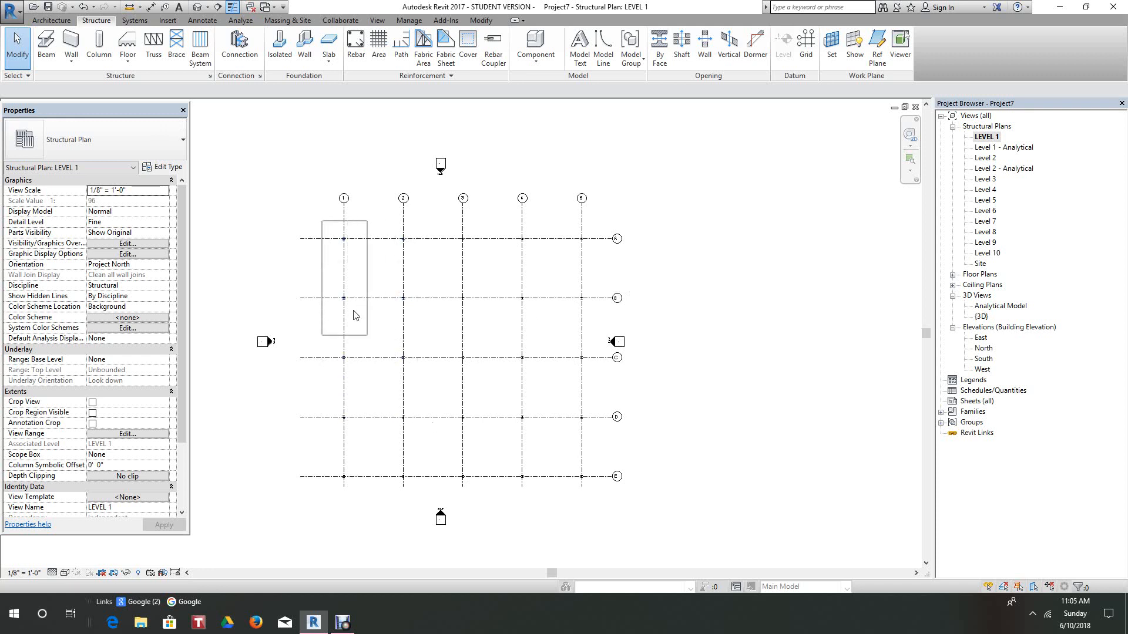
# - In the Level 2 plan, copy all columns, beams and beam tags to the clipboard and check the available paste options
pyautogui.doubleClick(985, 158)
pyautogui.moveTo(589, 321); pyautogui.dragTo(596, 279, button='middle')
pyautogui.moveTo(372, 186); pyautogui.dragTo(649, 454)
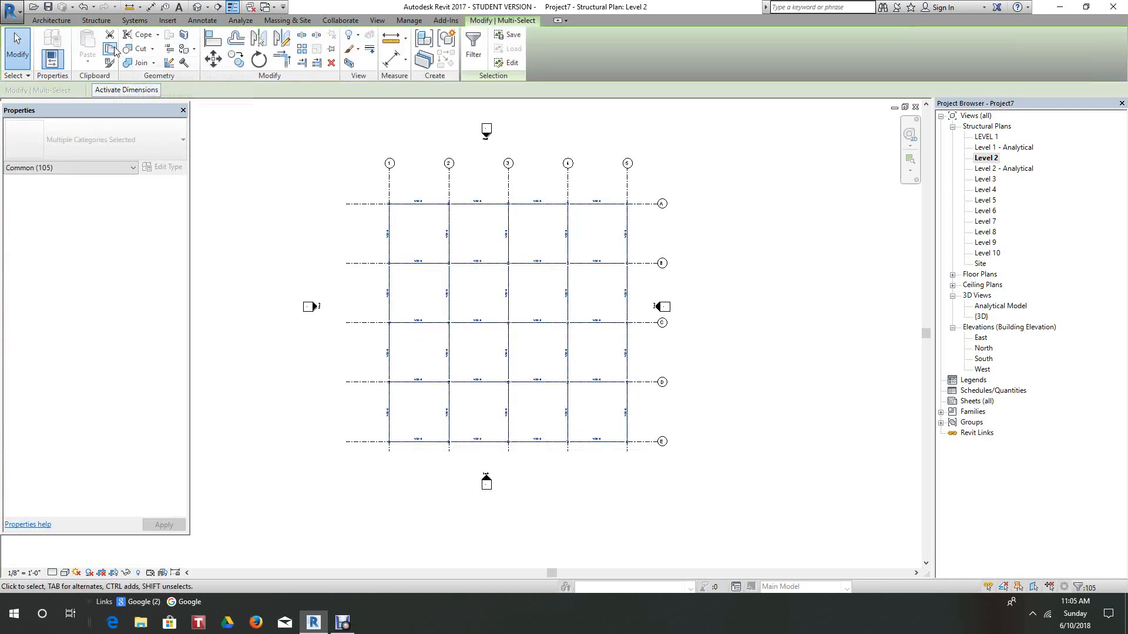
pyautogui.click(113, 49)
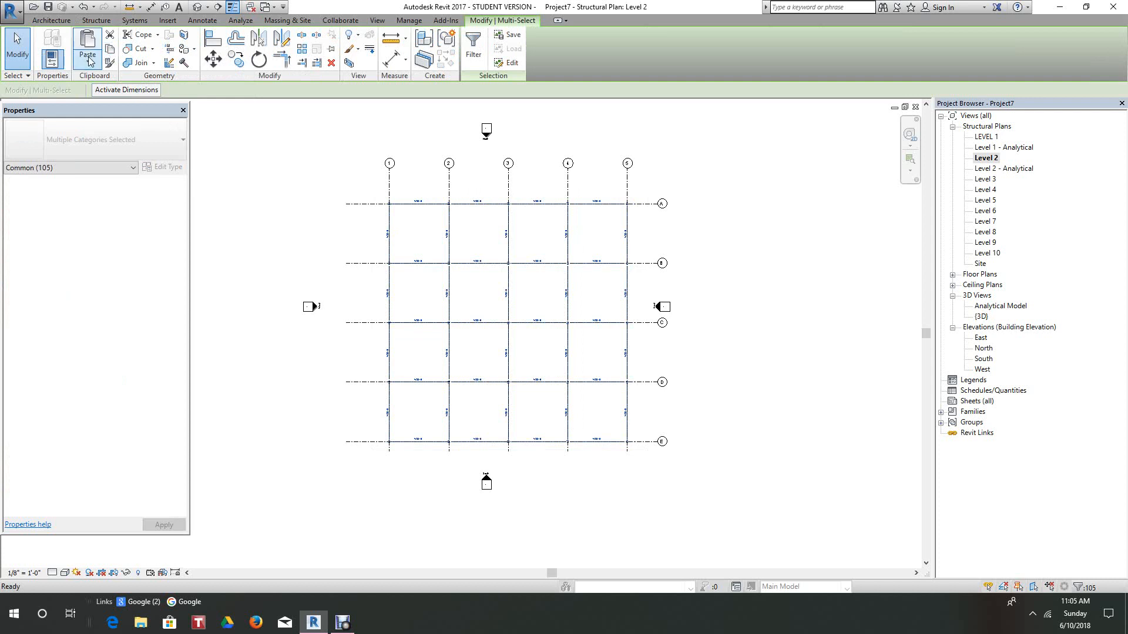
pyautogui.click(89, 63)
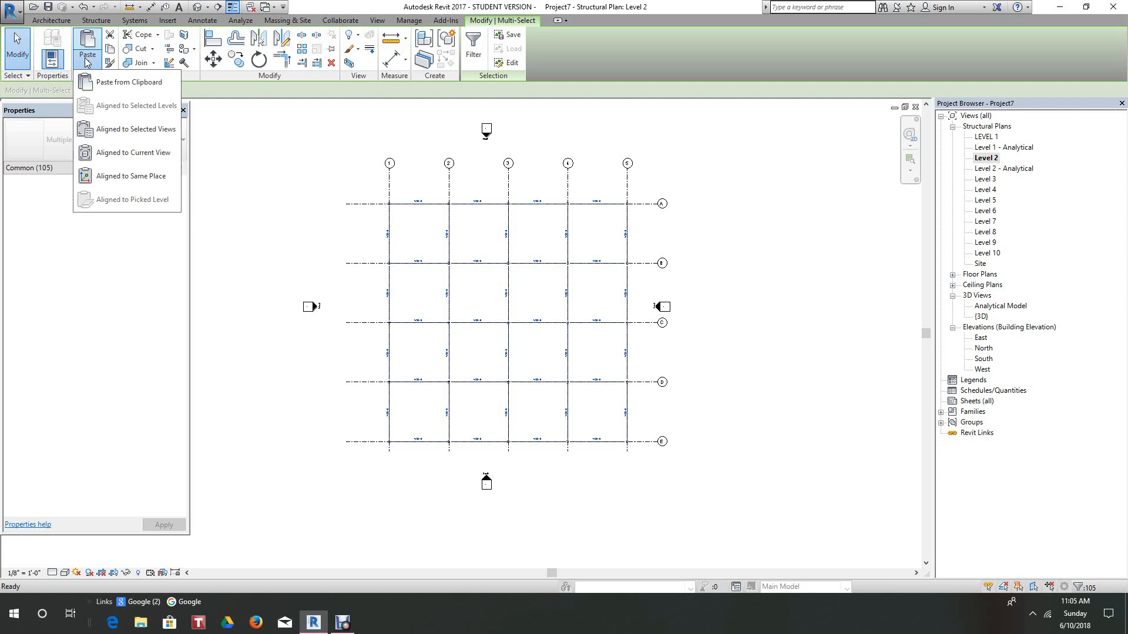
pyautogui.click(275, 138)
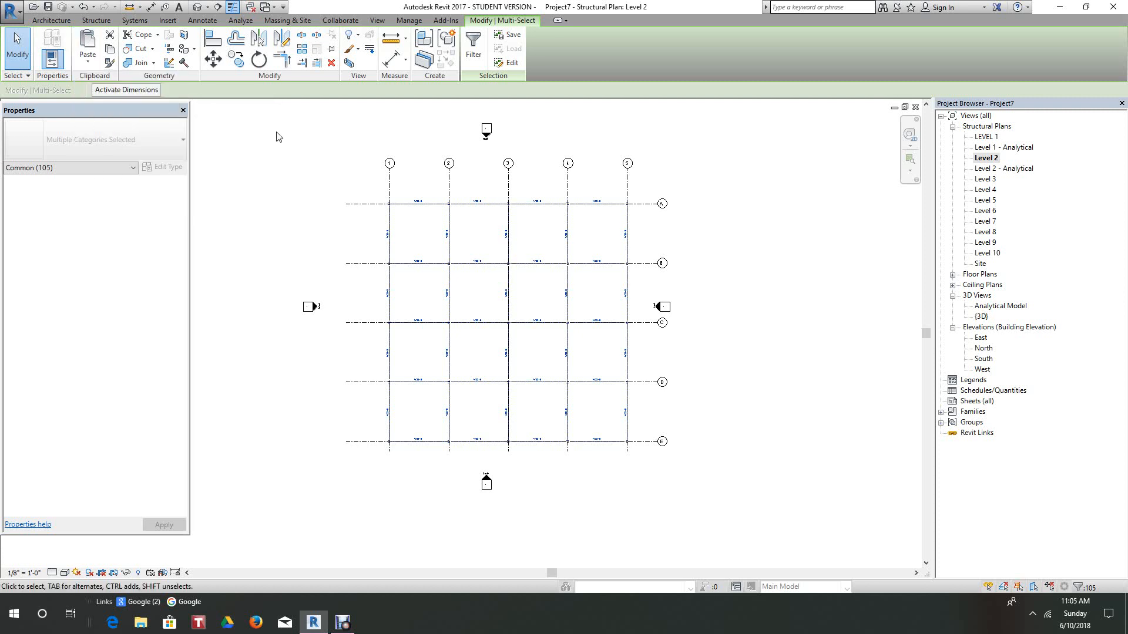
# - Clear the selection of the Level 2 columns, beams and beam tags
pyautogui.scroll(-1, 279, 142)
pyautogui.scroll(4, 364, 191)
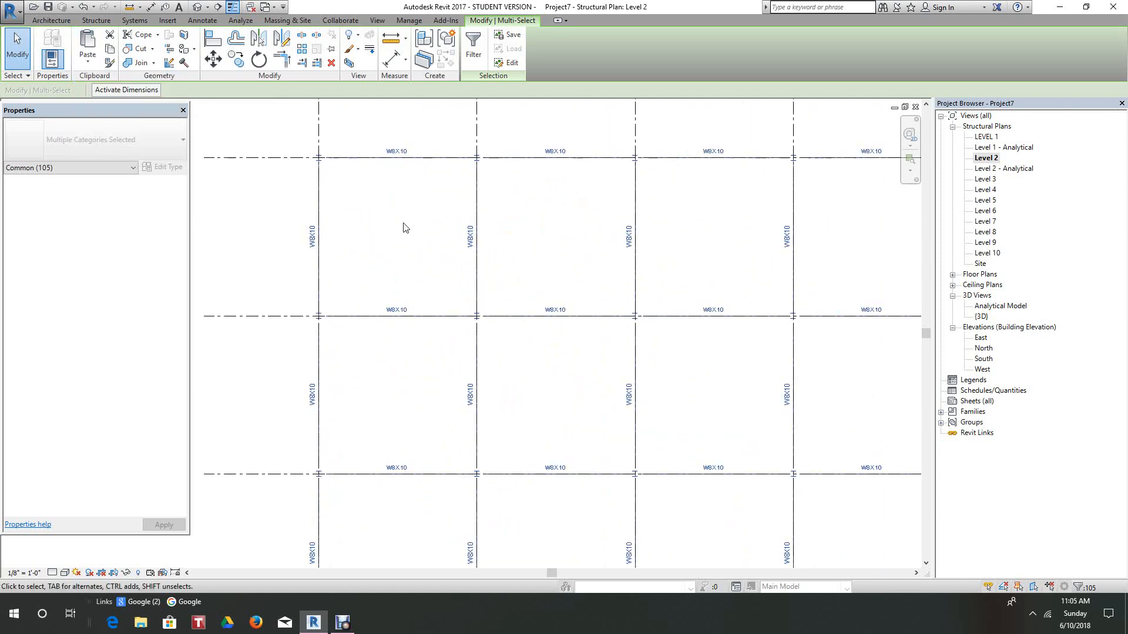
pyautogui.rightClick(399, 245)
pyautogui.click(411, 247)
pyautogui.scroll(-2, 414, 247)
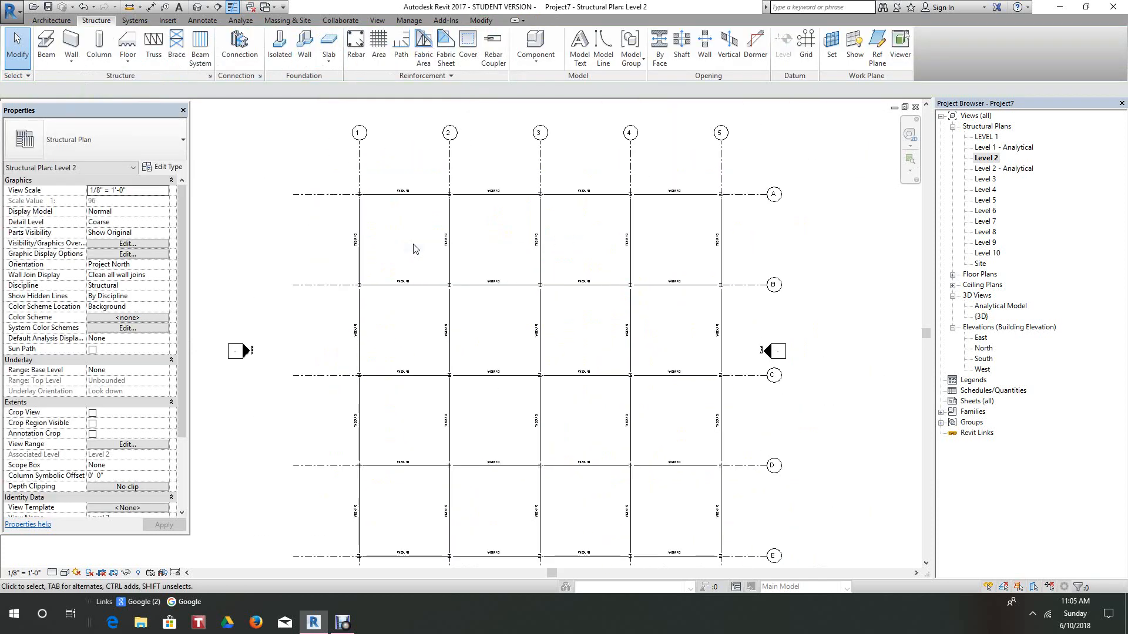
pyautogui.scroll(3, 413, 212)
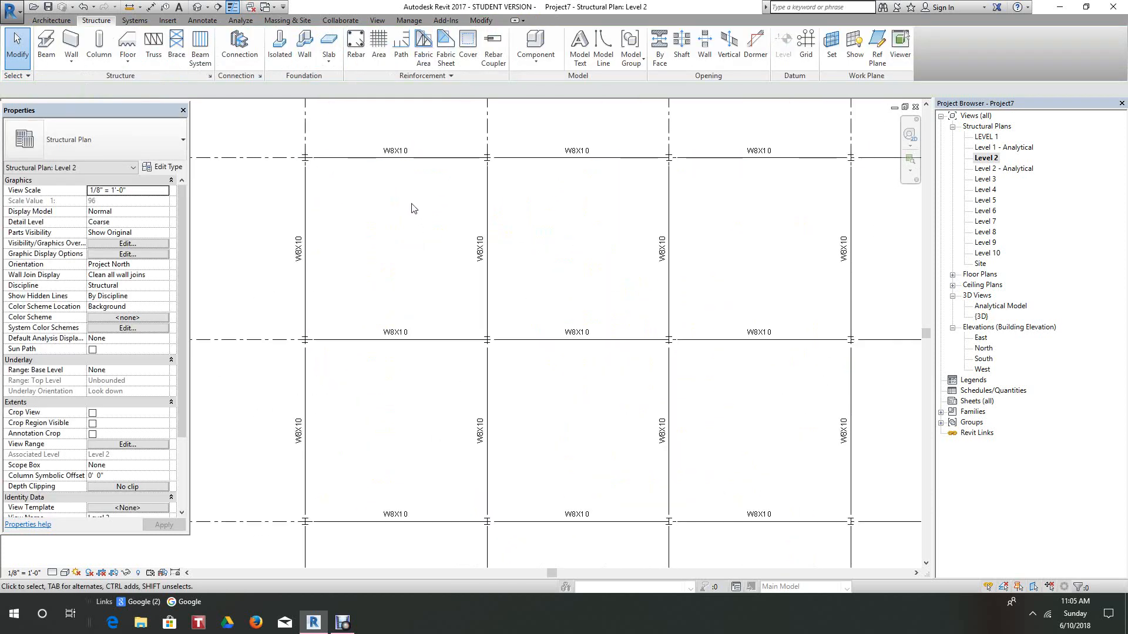
# - Select all instances of the W10X49 column visible in the Level 2 plan, starting from the column at grid A-1
pyautogui.scroll(-4, 411, 207)
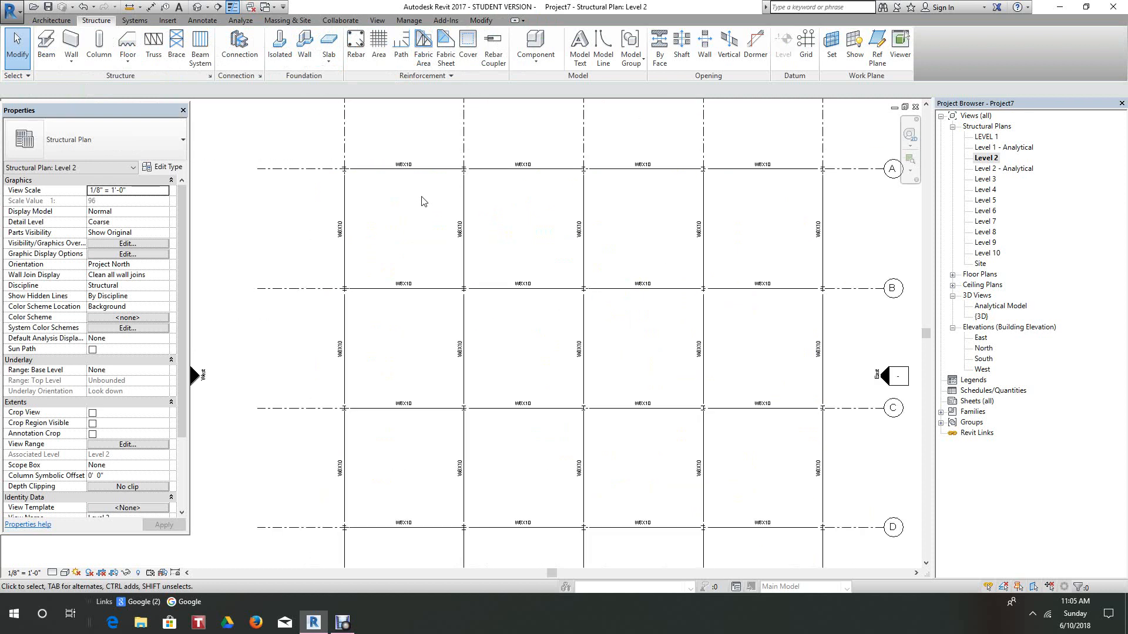
pyautogui.scroll(-1, 376, 241)
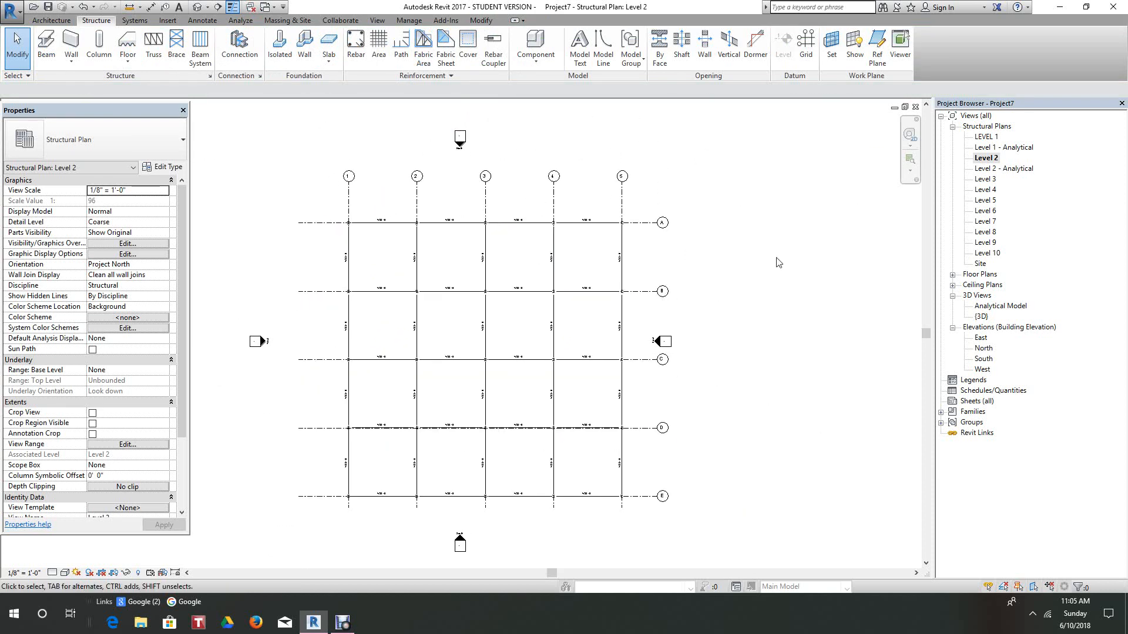
pyautogui.scroll(3, 353, 229)
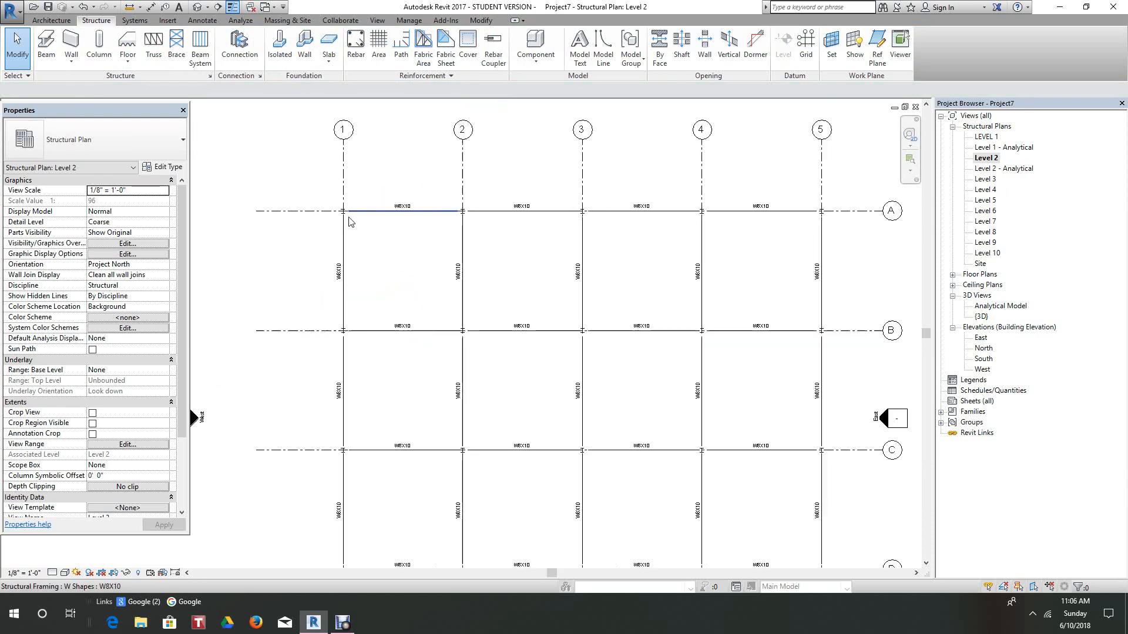
pyautogui.scroll(3, 344, 213)
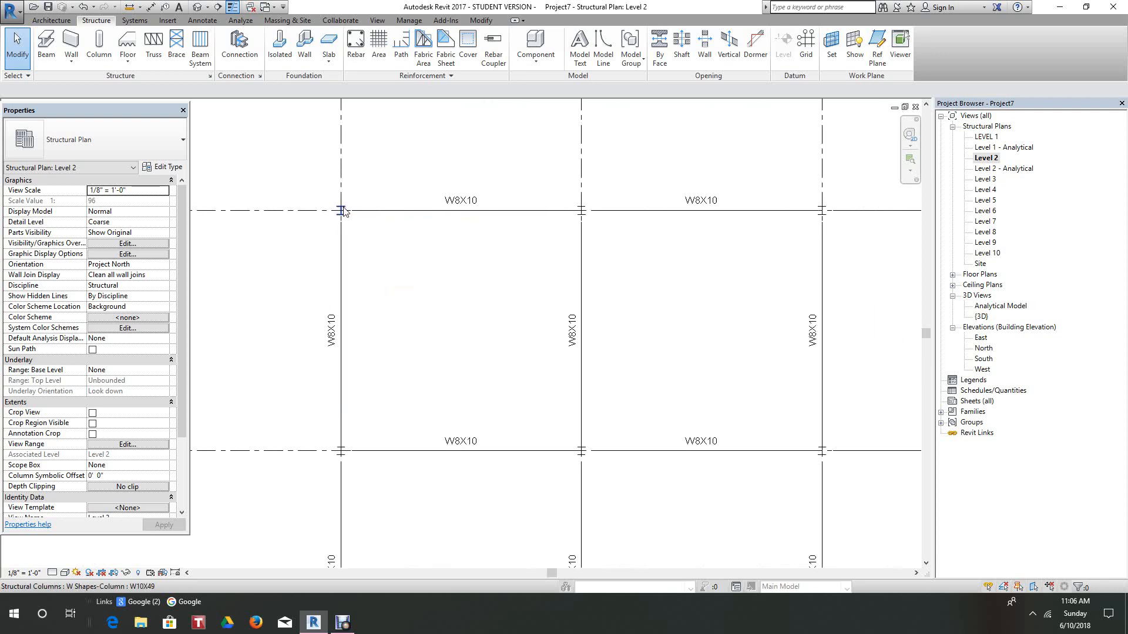
pyautogui.click(343, 211)
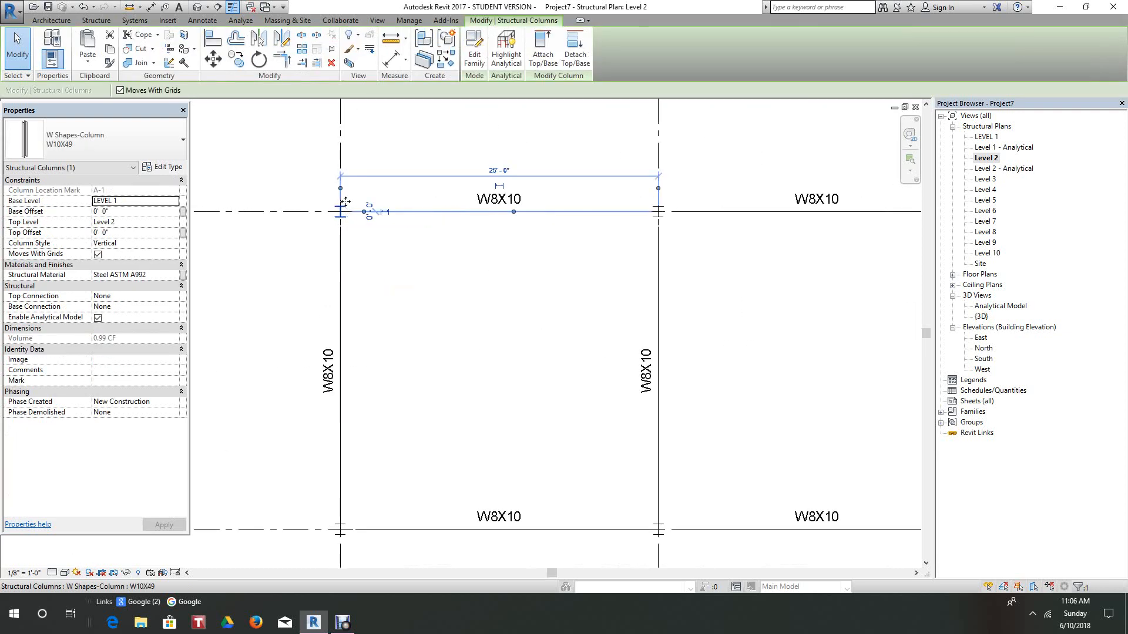
pyautogui.rightClick(349, 203)
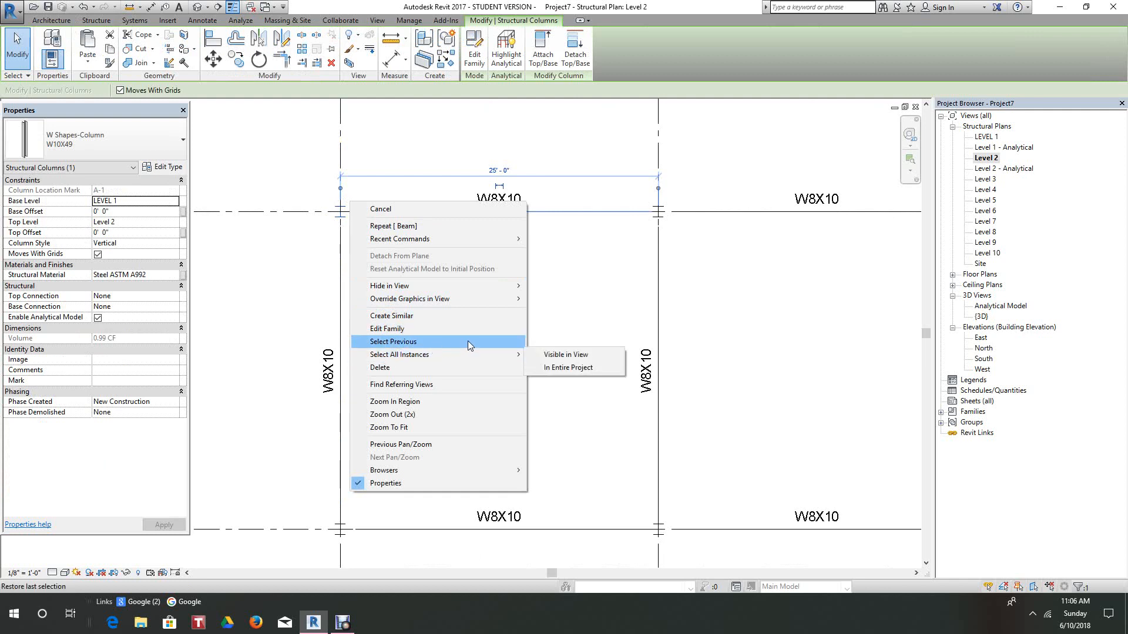
pyautogui.click(556, 355)
pyautogui.scroll(-5, 531, 353)
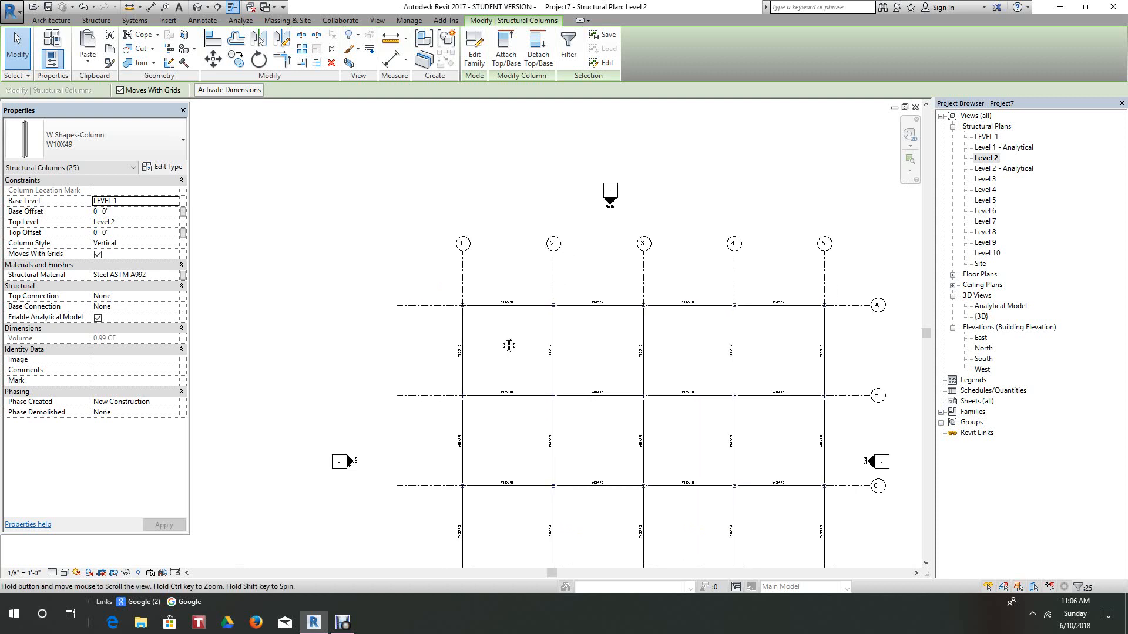
pyautogui.moveTo(508, 345); pyautogui.dragTo(423, 282, button='middle')
pyautogui.scroll(3, 424, 288)
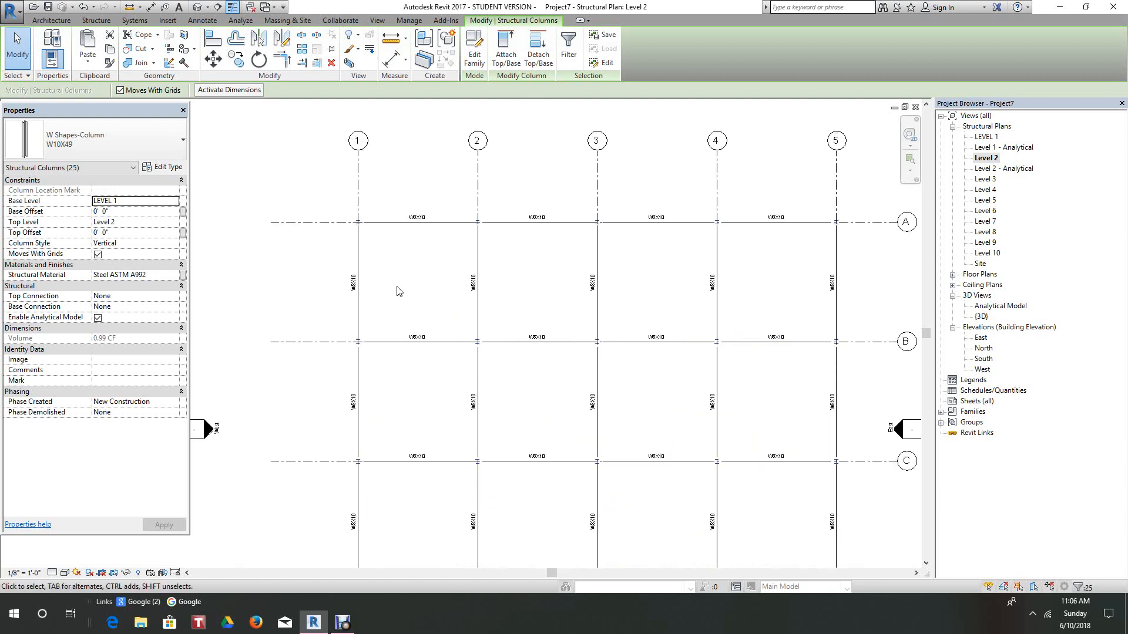
pyautogui.scroll(4, 400, 278)
pyautogui.scroll(-1, 673, 244)
pyautogui.moveTo(686, 253); pyautogui.dragTo(589, 212, button='middle')
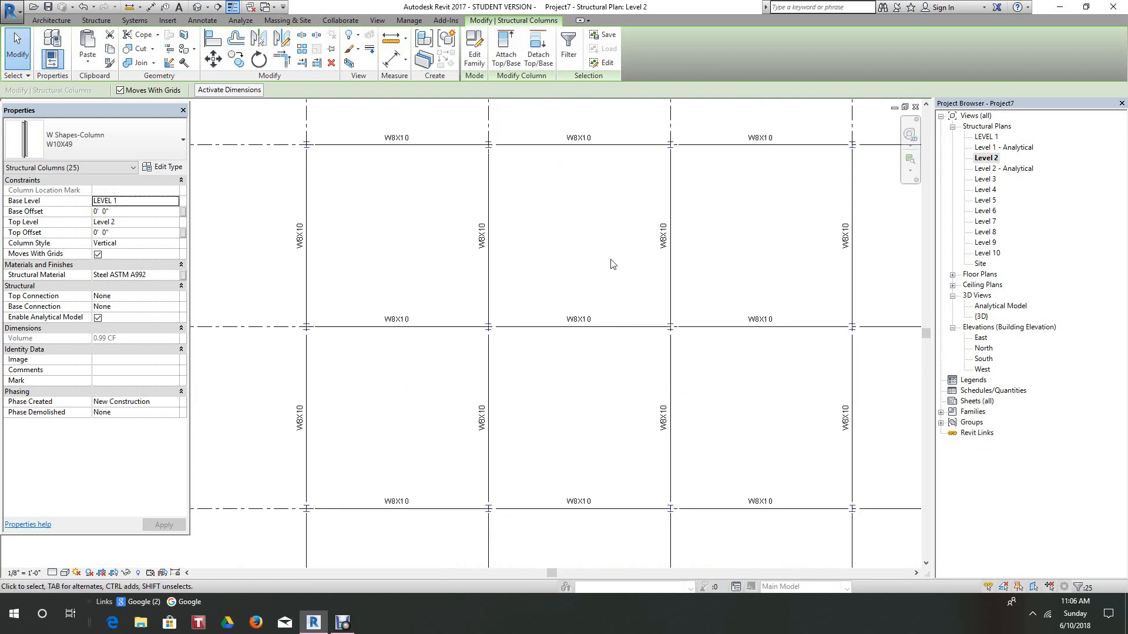
pyautogui.scroll(-2, 603, 269)
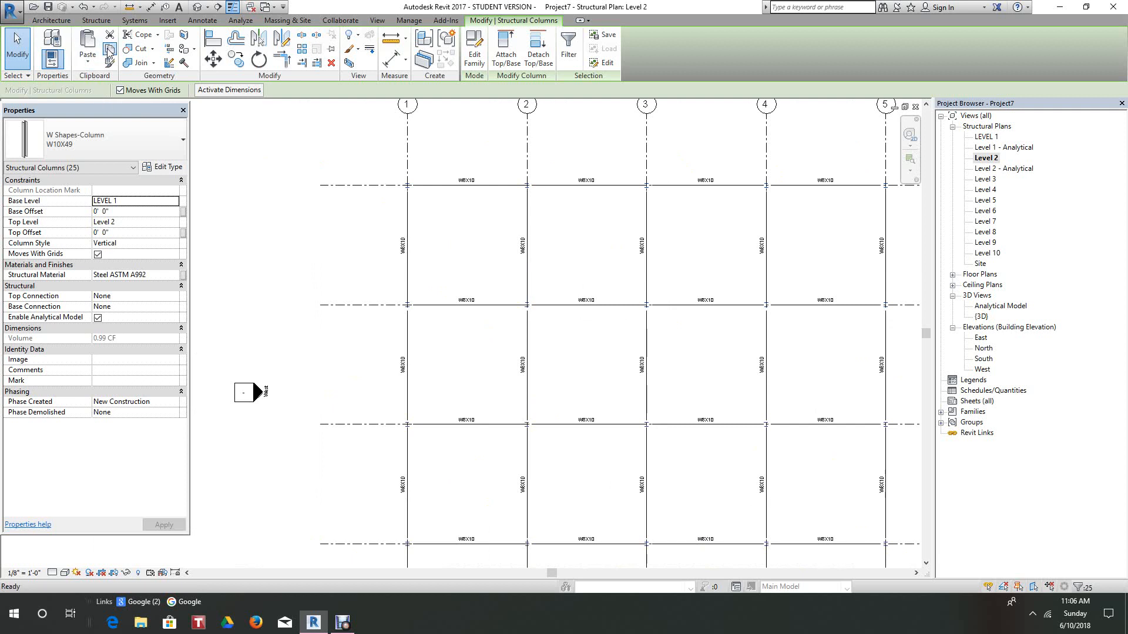
# - Copy the selected W10X49 columns to the clipboard and paste them aligned to Level 3 through Level 10
pyautogui.click(110, 50)
pyautogui.click(91, 61)
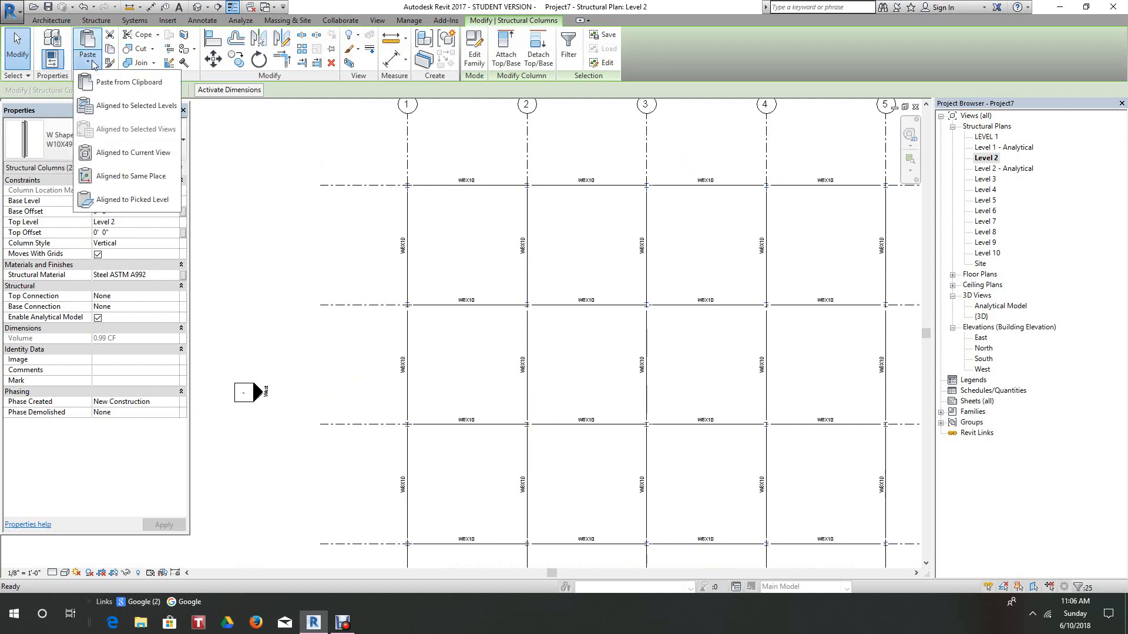
pyautogui.click(106, 108)
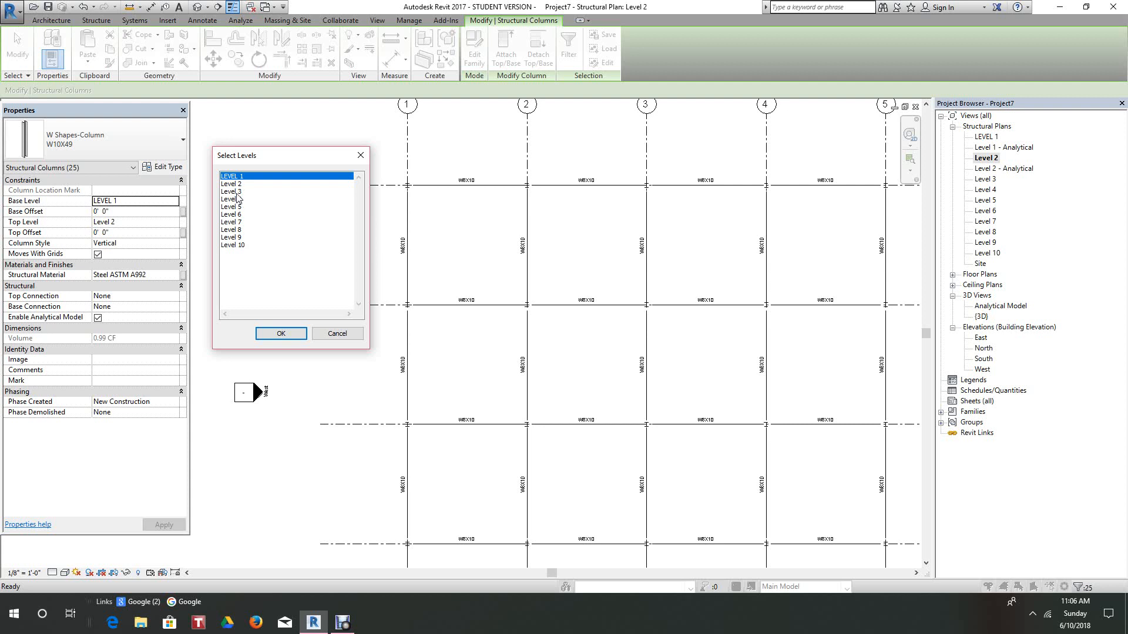
pyautogui.moveTo(236, 192); pyautogui.dragTo(230, 247)
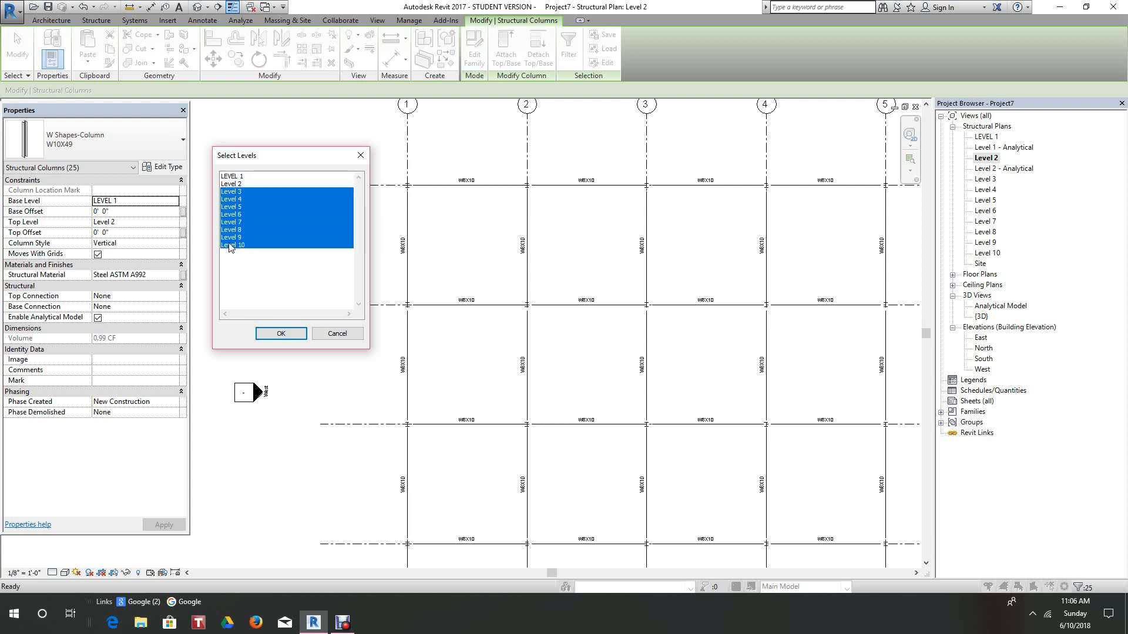
pyautogui.click(280, 333)
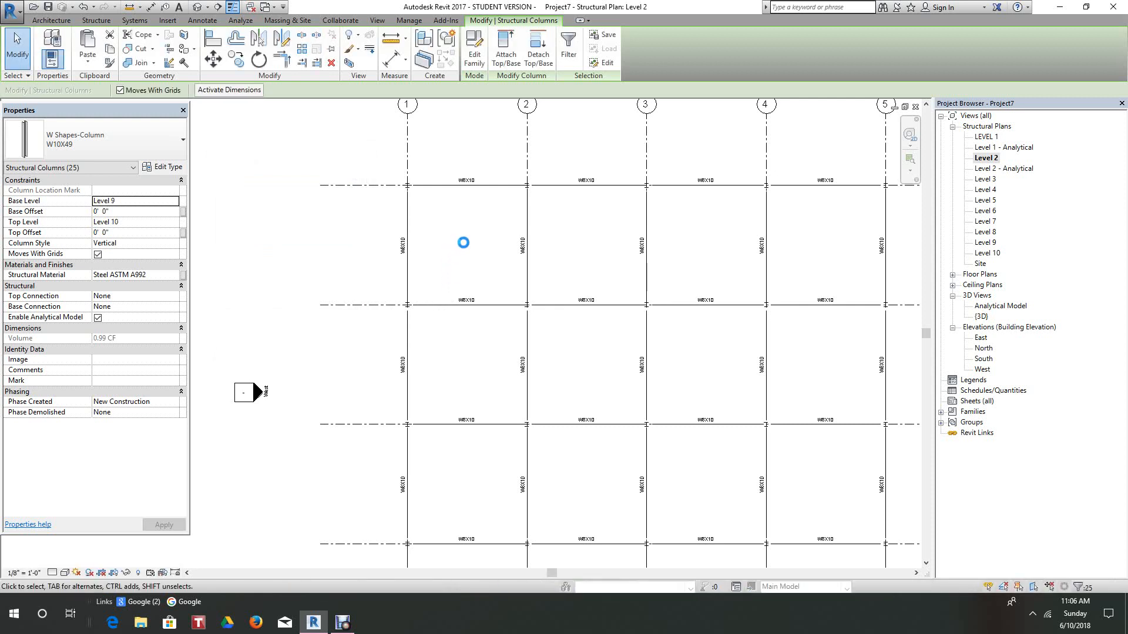
# - Check the pasted columns in the default 3D view and from the right side, and return to the Level 2 structural plan
pyautogui.click(195, 10)
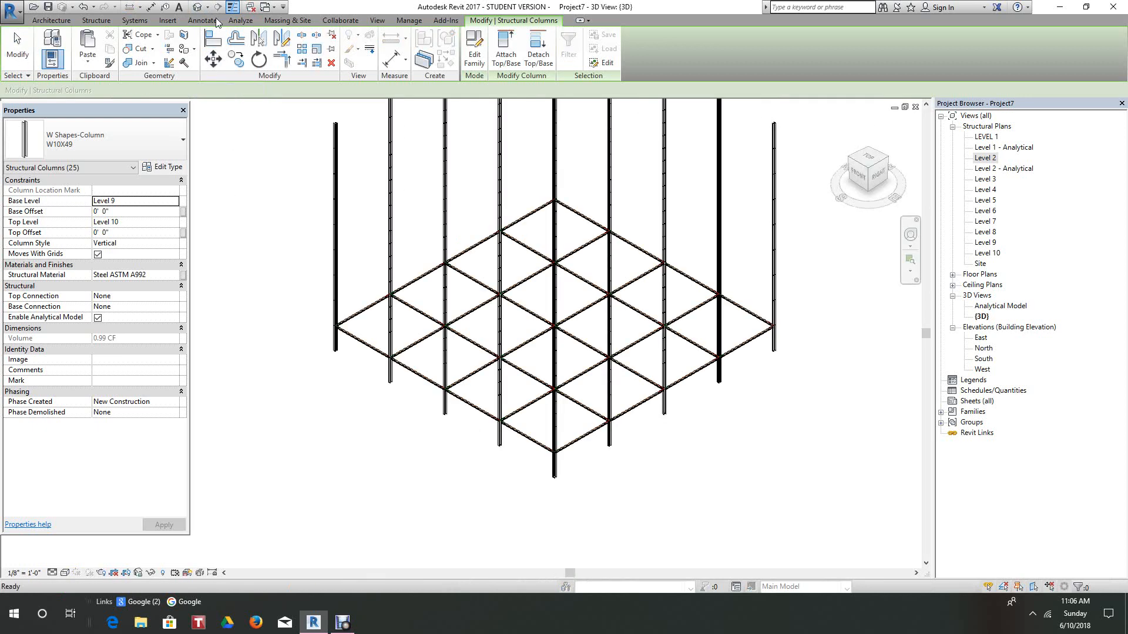
pyautogui.scroll(-3, 559, 276)
pyautogui.moveTo(570, 290); pyautogui.dragTo(558, 382, button='middle')
pyautogui.scroll(2, 729, 205)
pyautogui.scroll(1, 699, 308)
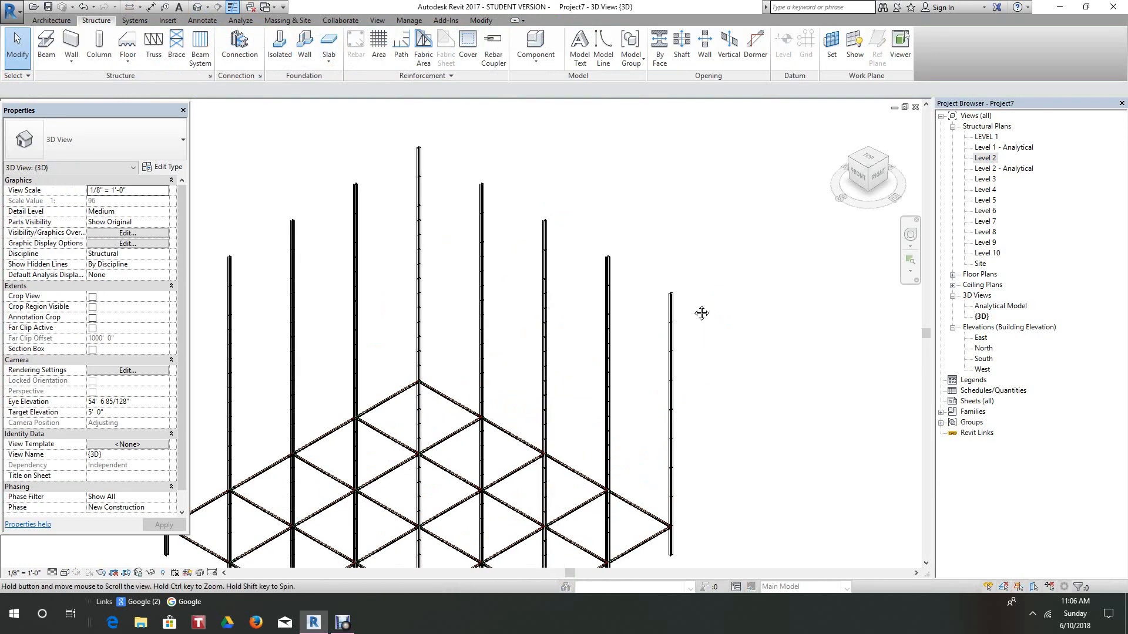
pyautogui.scroll(-2, 728, 251)
pyautogui.scroll(4, 591, 296)
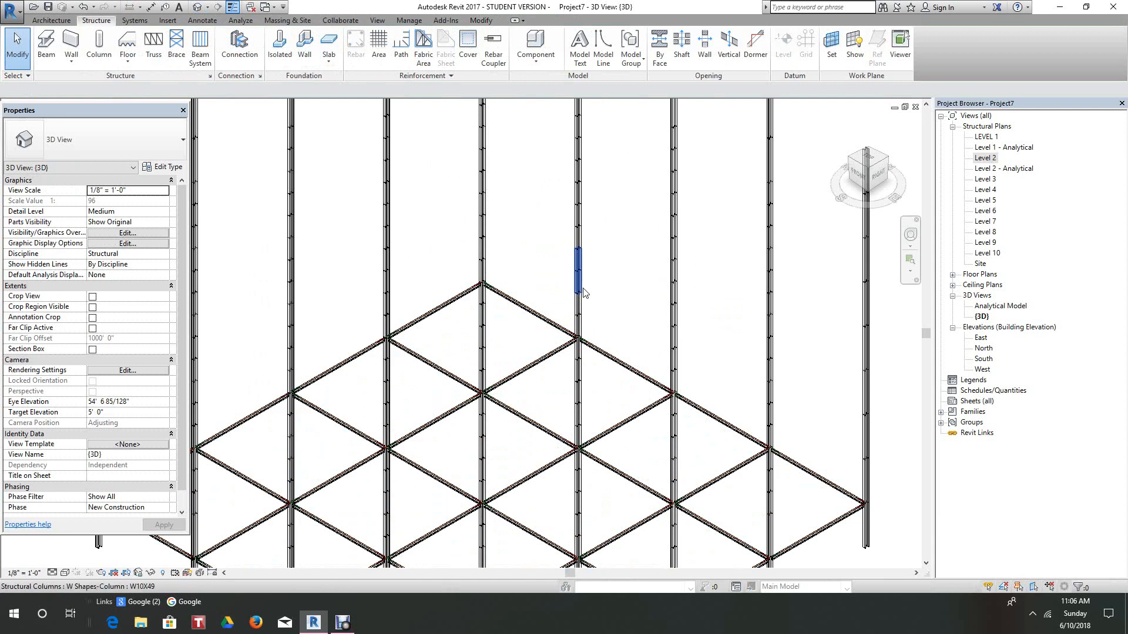
pyautogui.scroll(-3, 594, 244)
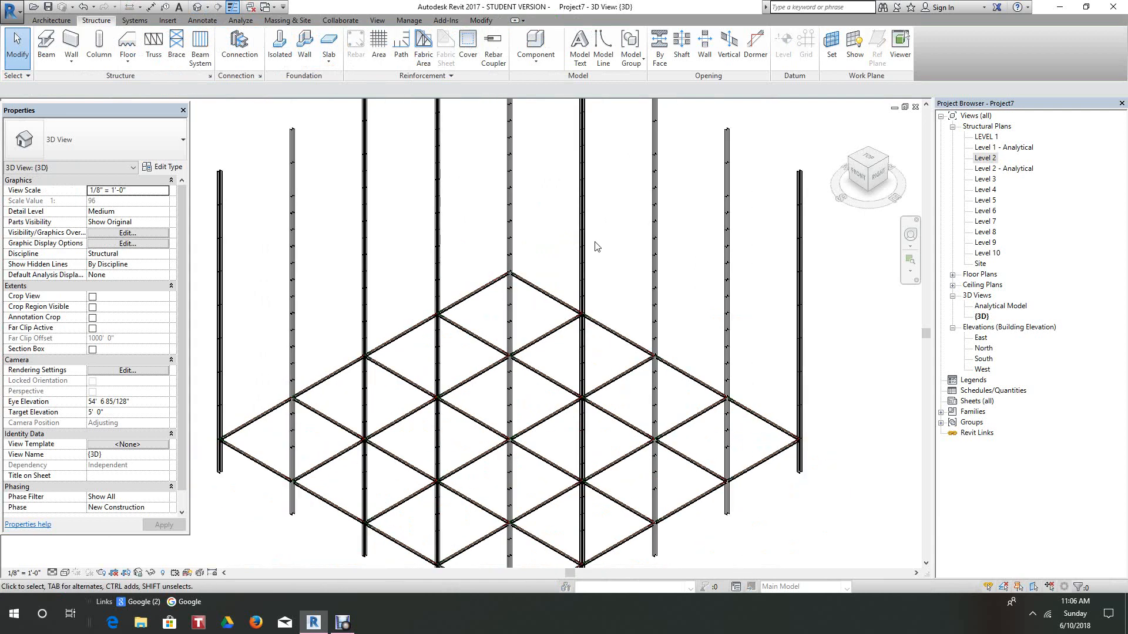
pyautogui.scroll(2, 645, 483)
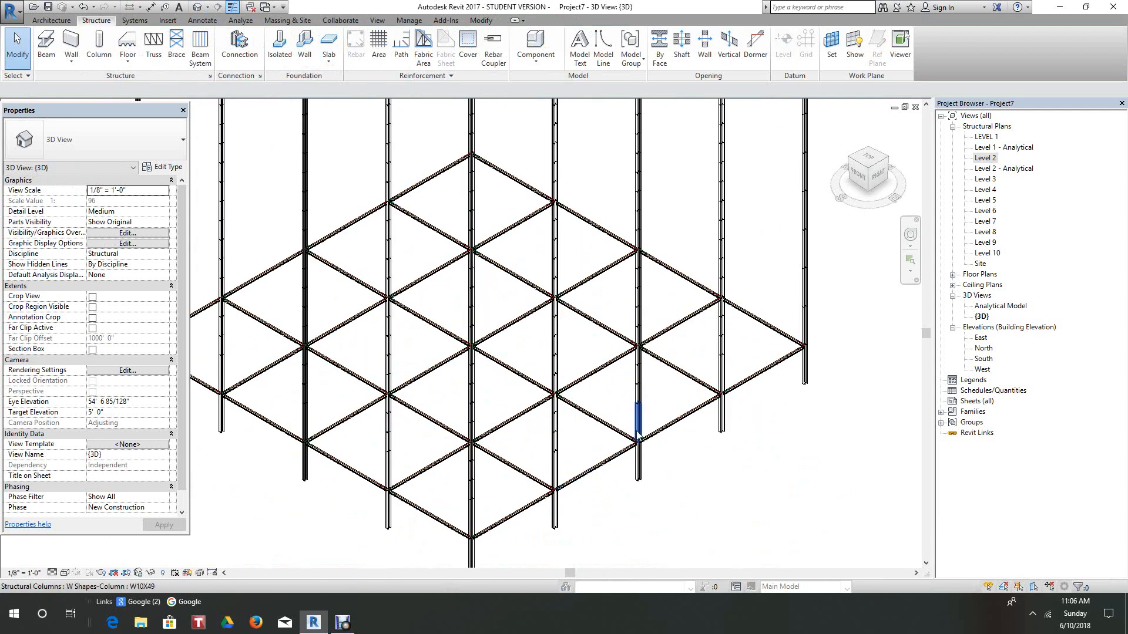
pyautogui.click(880, 175)
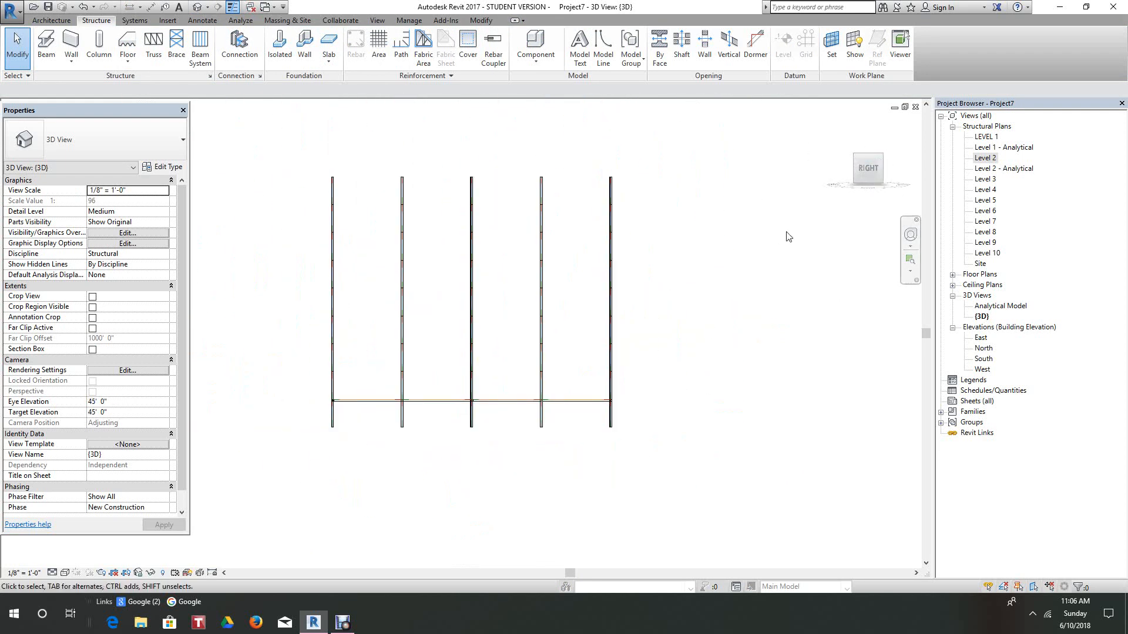
pyautogui.click(841, 126)
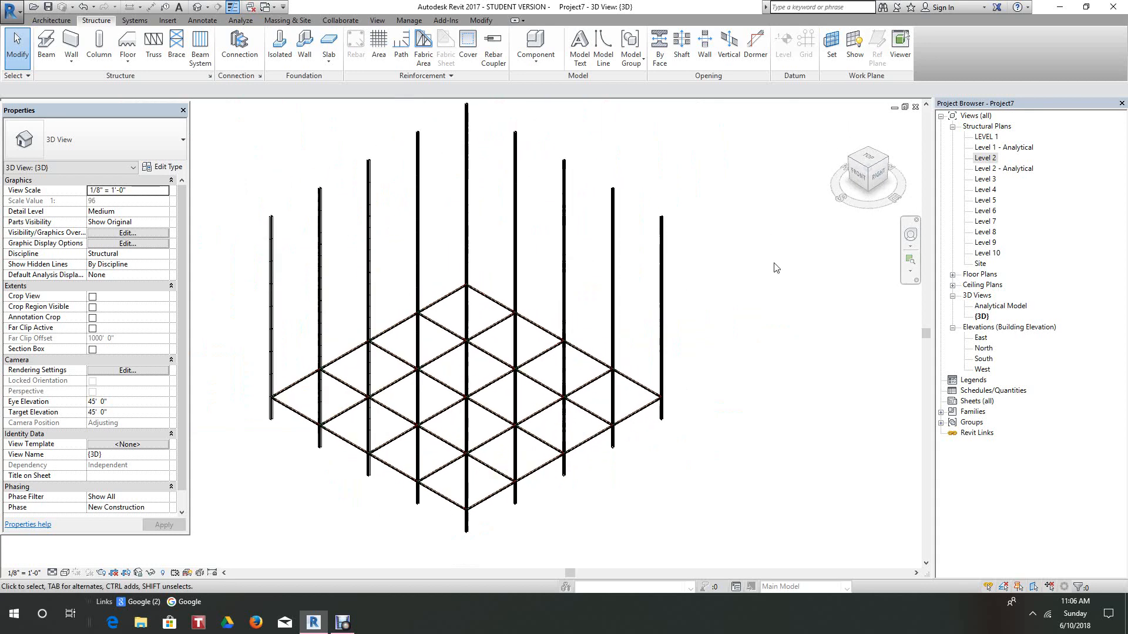
pyautogui.doubleClick(985, 159)
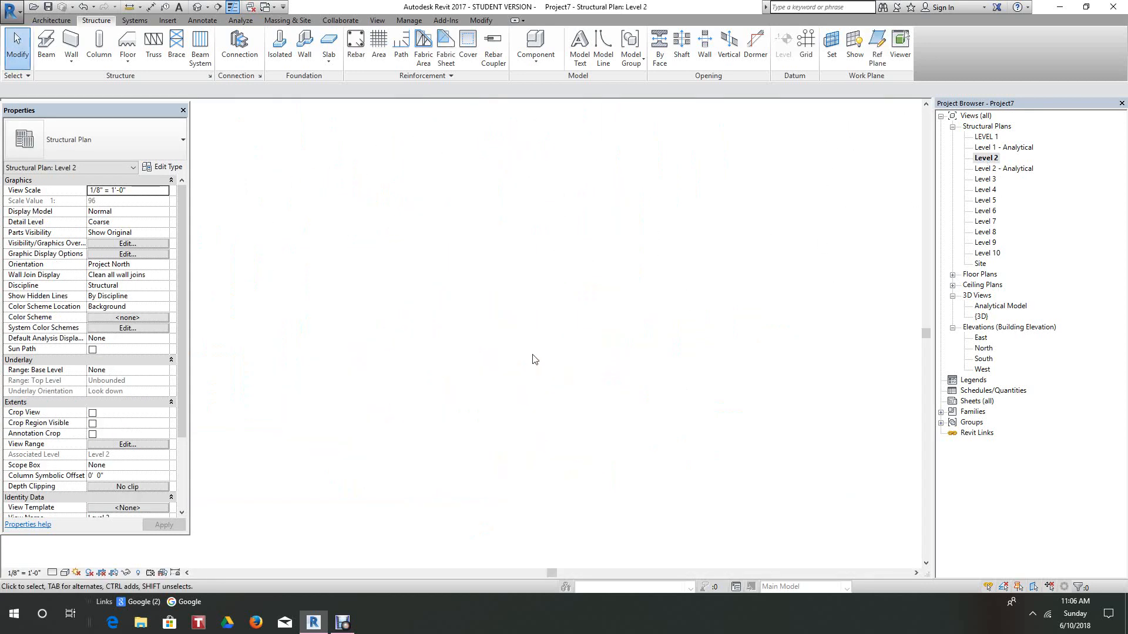
pyautogui.scroll(1, 418, 341)
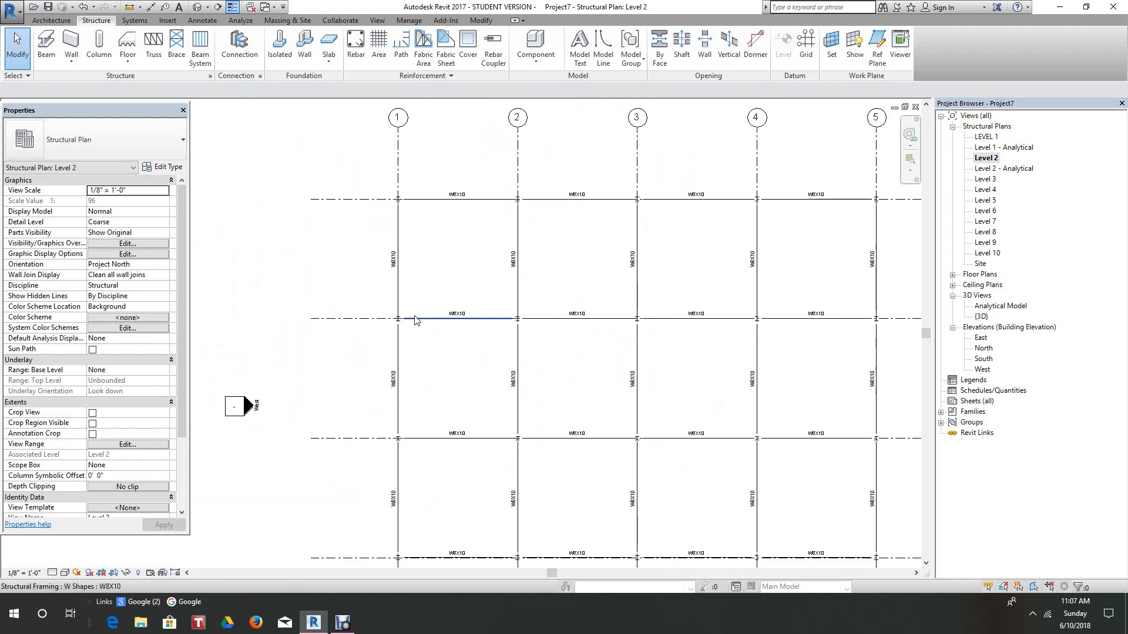
pyautogui.rightClick(414, 320)
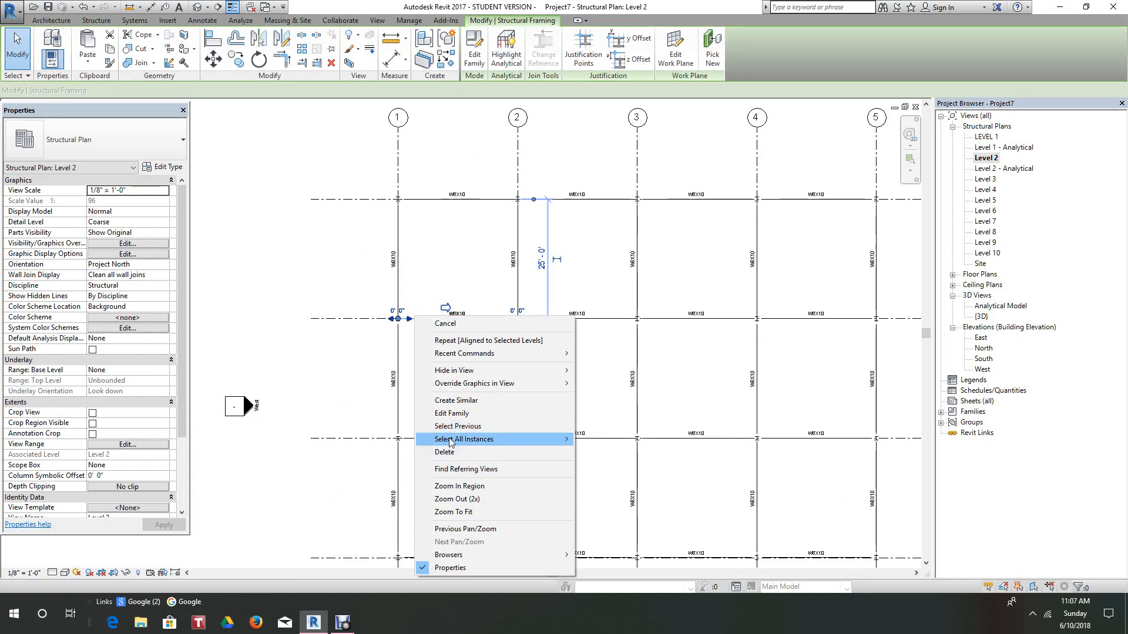
pyautogui.moveTo(451, 440)
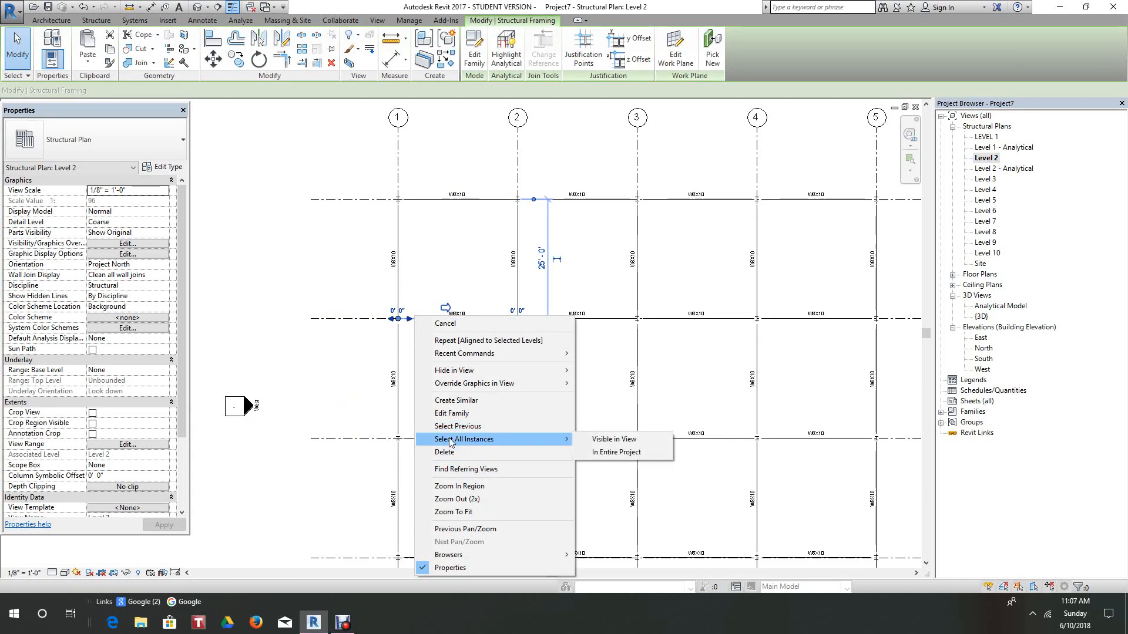
pyautogui.click(626, 453)
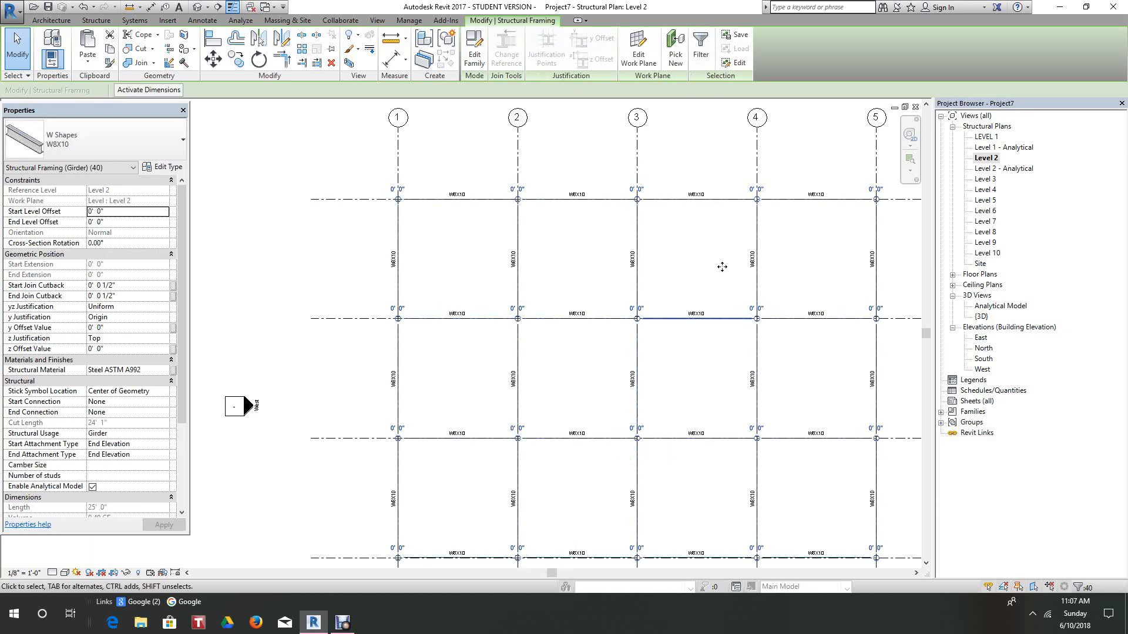
pyautogui.scroll(2, 672, 238)
pyautogui.scroll(2, 665, 232)
pyautogui.moveTo(641, 238); pyautogui.dragTo(639, 292, button='middle')
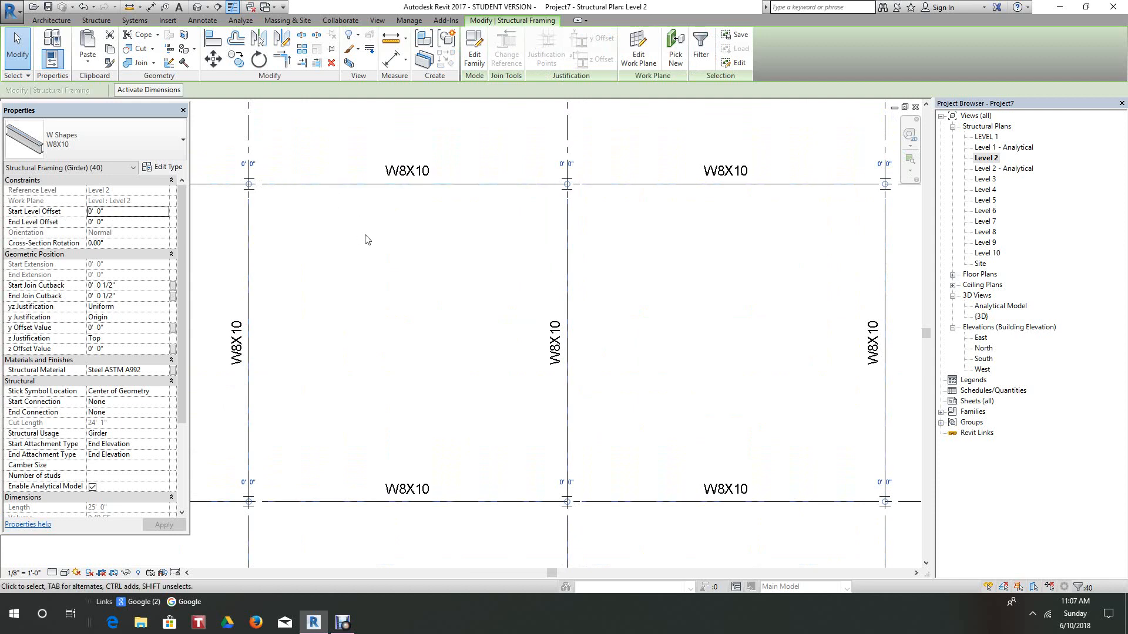
pyautogui.scroll(-3, 366, 235)
pyautogui.moveTo(375, 225); pyautogui.dragTo(586, 316, button='middle')
pyautogui.scroll(-1, 583, 349)
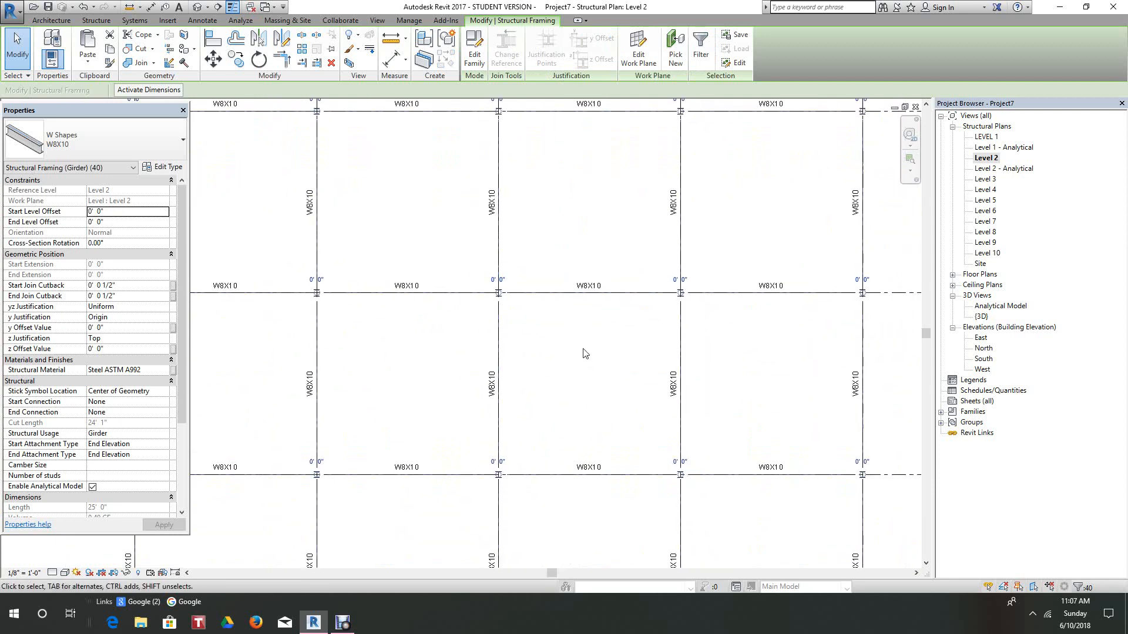
pyautogui.scroll(-1, 585, 353)
pyautogui.scroll(-1, 581, 329)
pyautogui.moveTo(555, 477); pyautogui.dragTo(585, 423, button='middle')
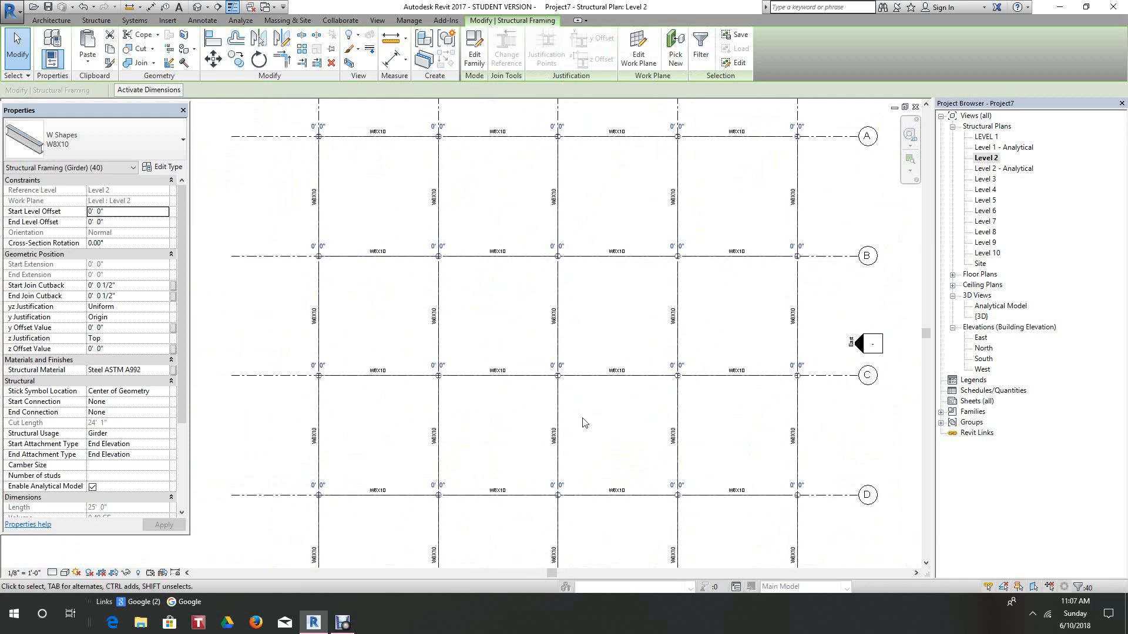
pyautogui.scroll(-1, 584, 423)
pyautogui.rightClick(247, 238)
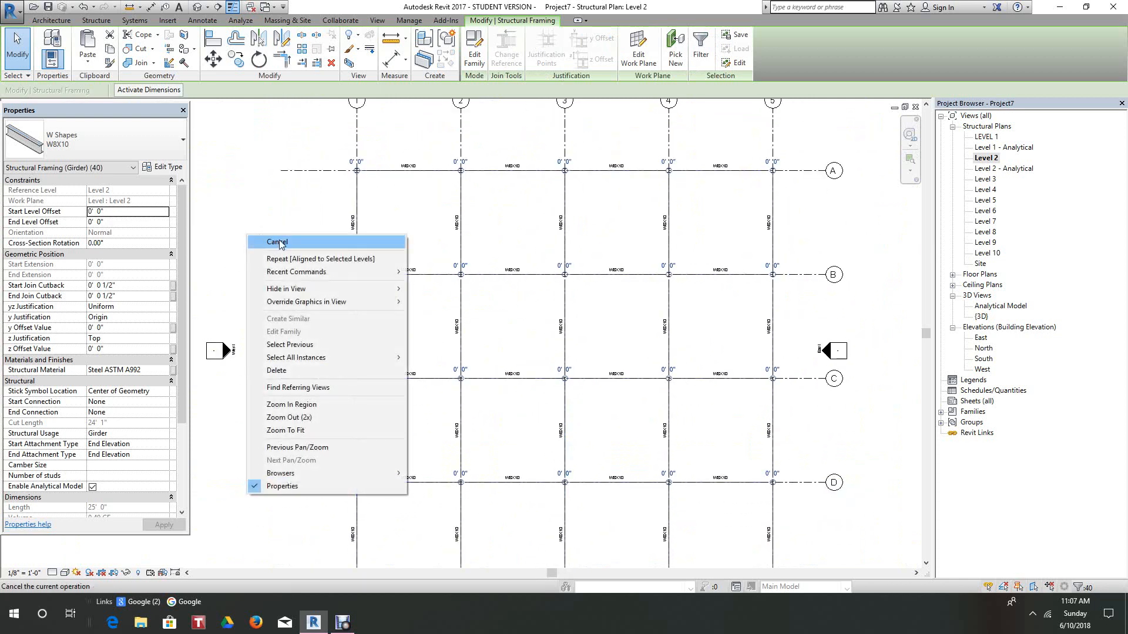
pyautogui.click(277, 242)
# - Select all W8X10 beams visible in the Level 2 plan, starting from the beam on grid A between grids 1 and 2
pyautogui.rightClick(383, 174)
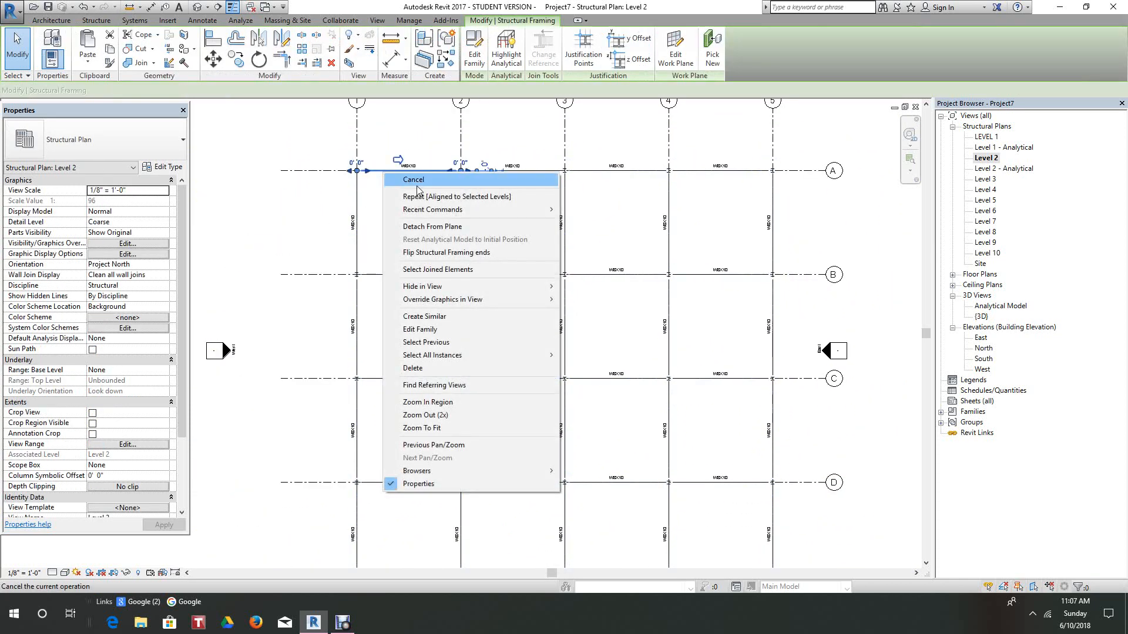
pyautogui.moveTo(426, 357)
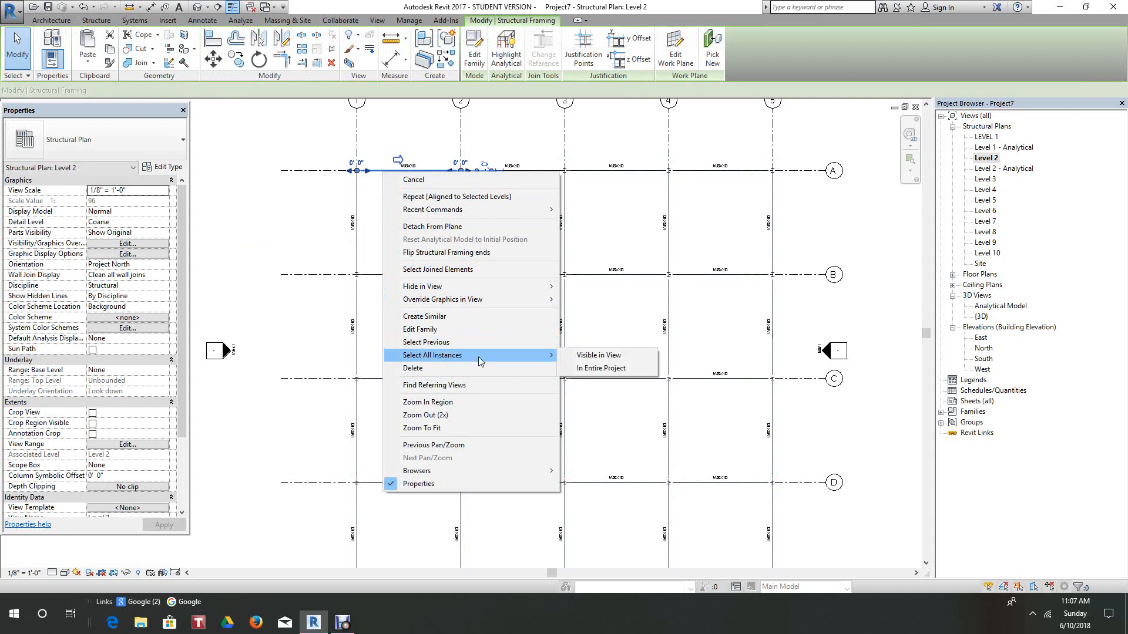
pyautogui.click(615, 357)
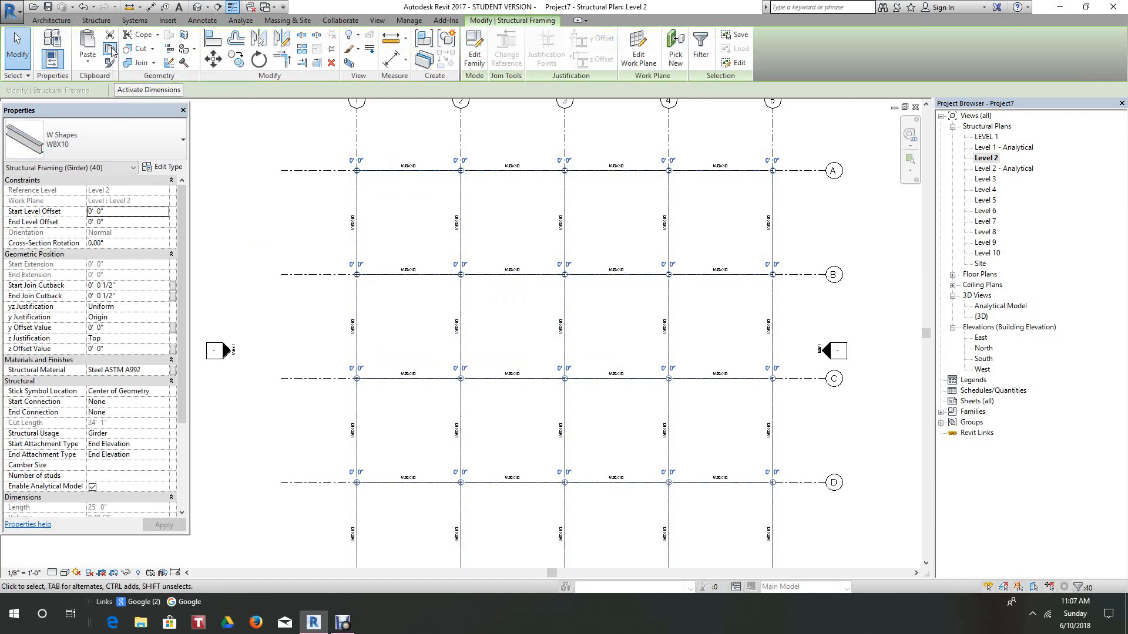
# - Copy the selected W8X10 beams to the clipboard and paste them aligned to Level 3 through Level 10
pyautogui.click(112, 51)
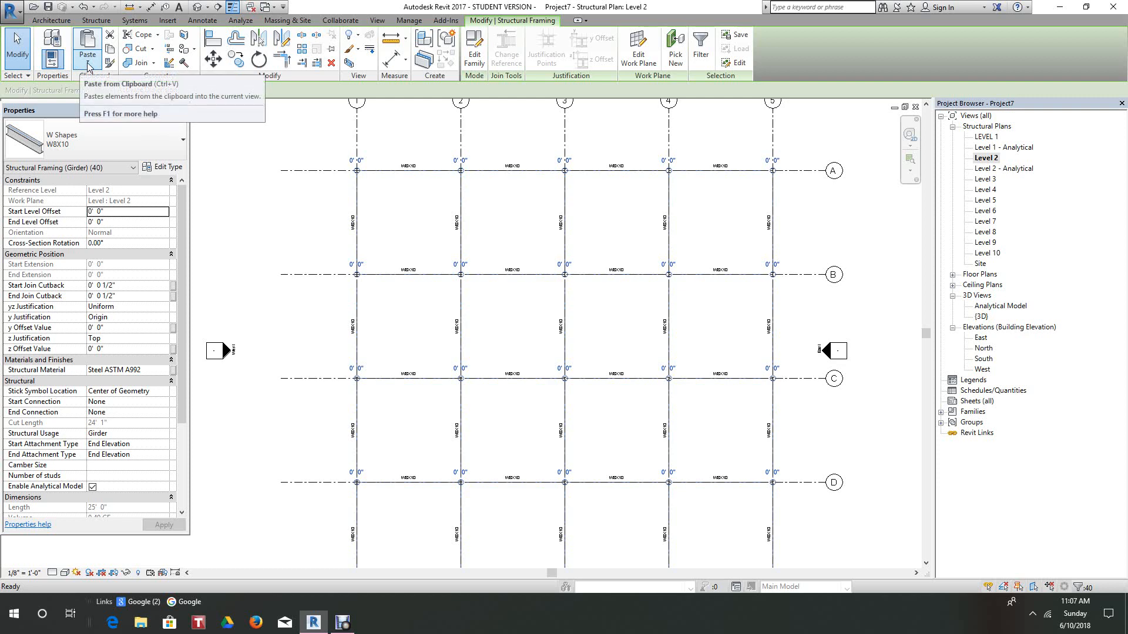
pyautogui.click(88, 64)
pyautogui.click(101, 103)
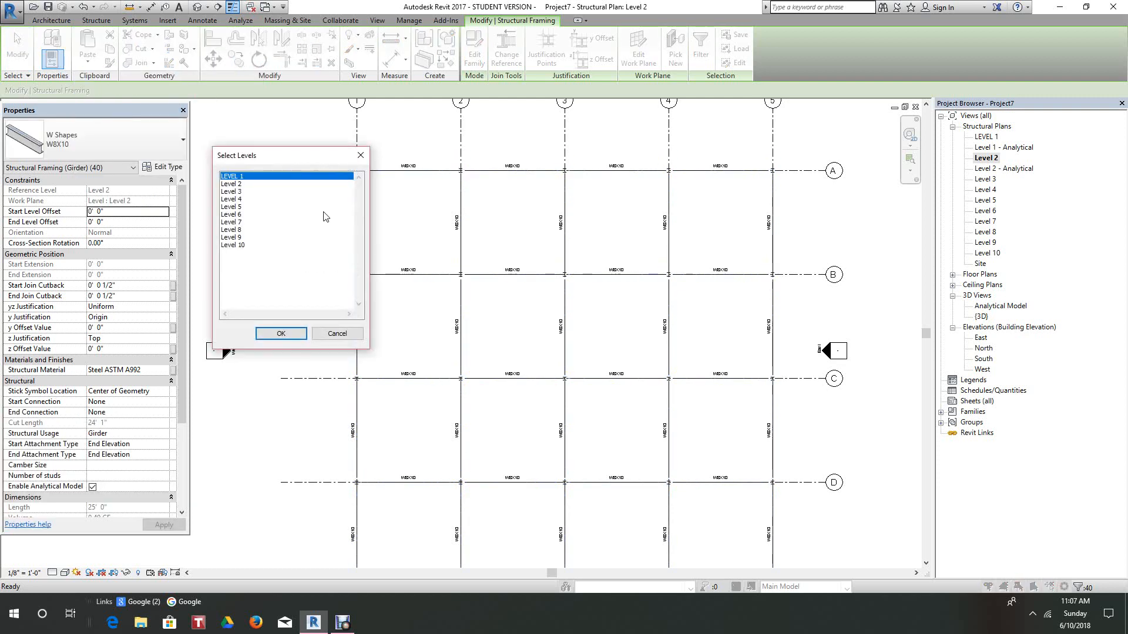
pyautogui.moveTo(230, 195); pyautogui.dragTo(240, 255)
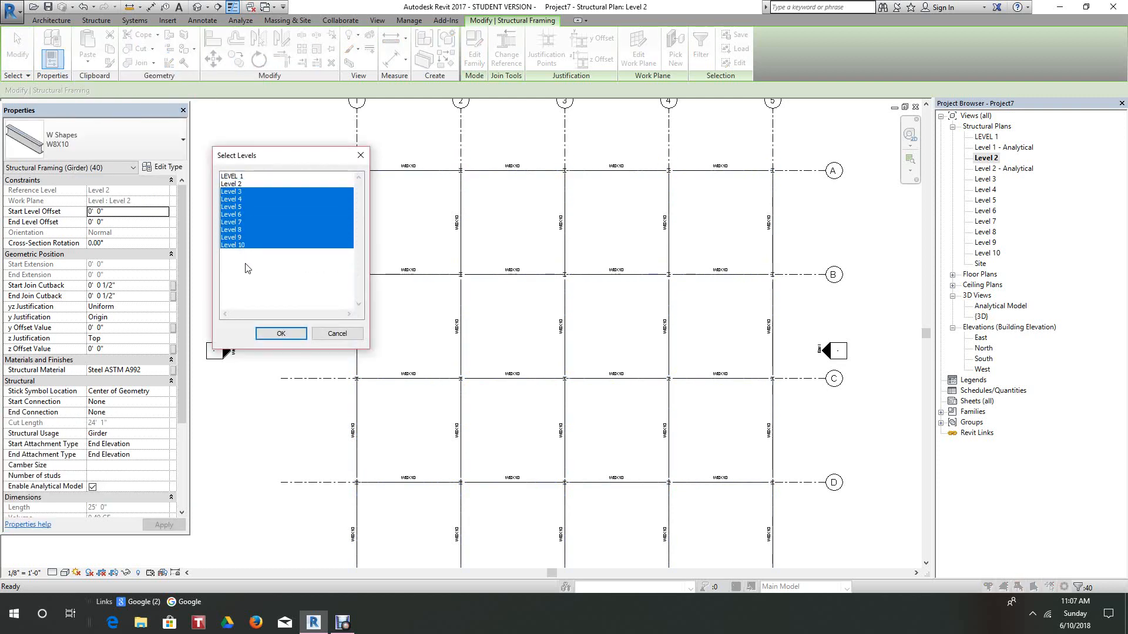
pyautogui.click(282, 334)
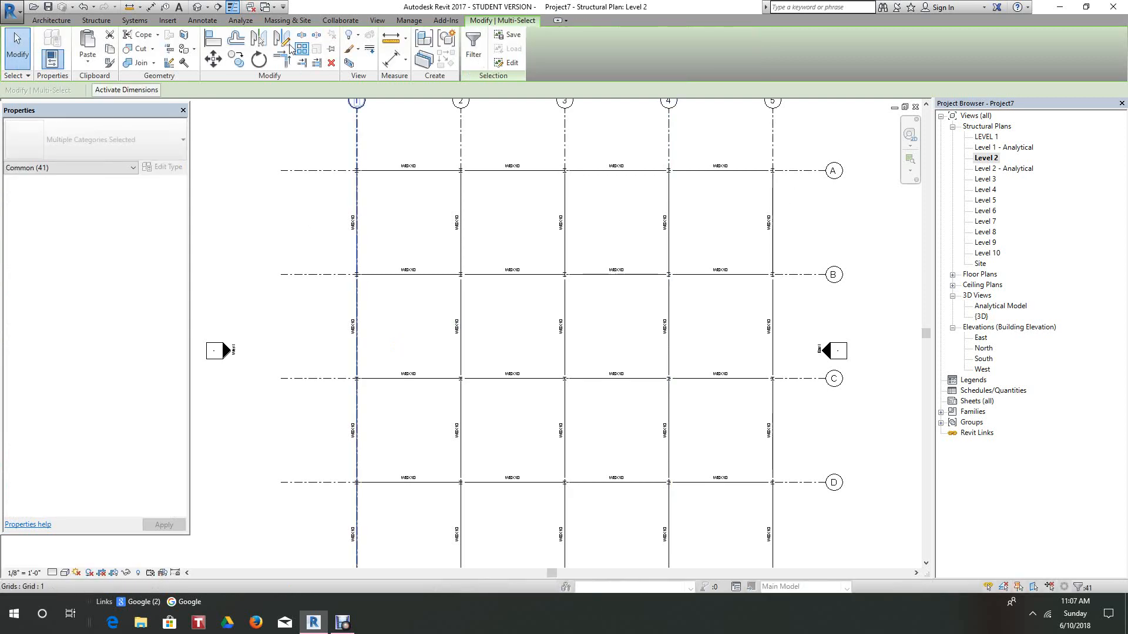
# - Open the default 3D view and inspect the complete column and beam frame from several angles and distances
pyautogui.click(198, 7)
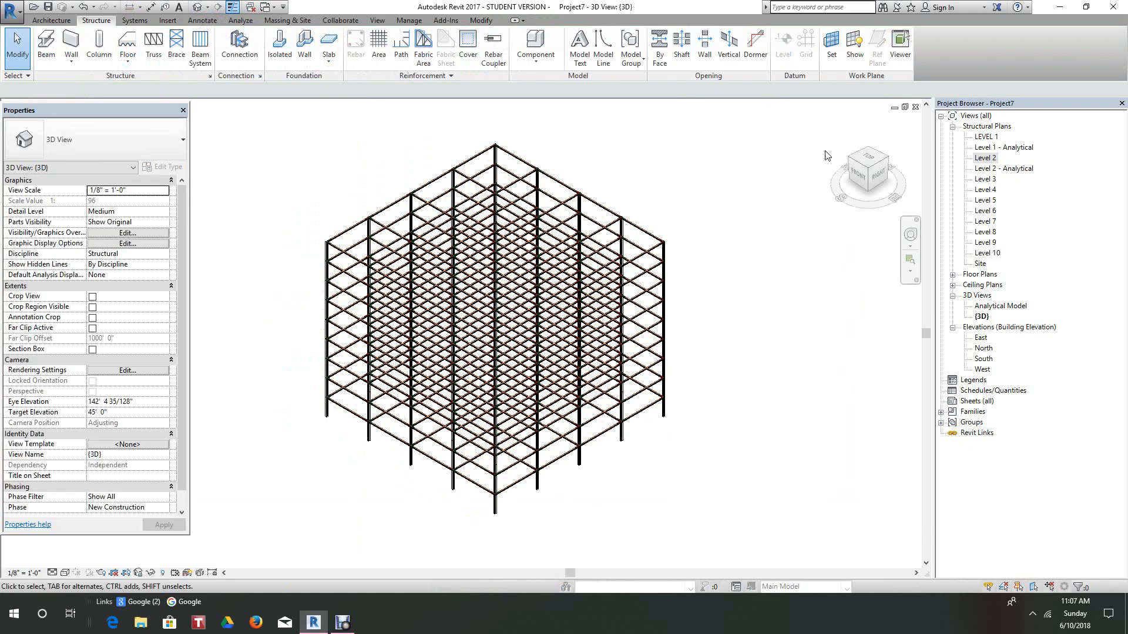
pyautogui.moveTo(878, 176)
pyautogui.mouseDown()
pyautogui.moveTo(849, 124)
pyautogui.moveTo(638, 193)
pyautogui.moveTo(784, 179)
pyautogui.moveTo(915, 186)
pyautogui.mouseUp()
pyautogui.scroll(-1, 811, 287)
pyautogui.scroll(1, 811, 287)
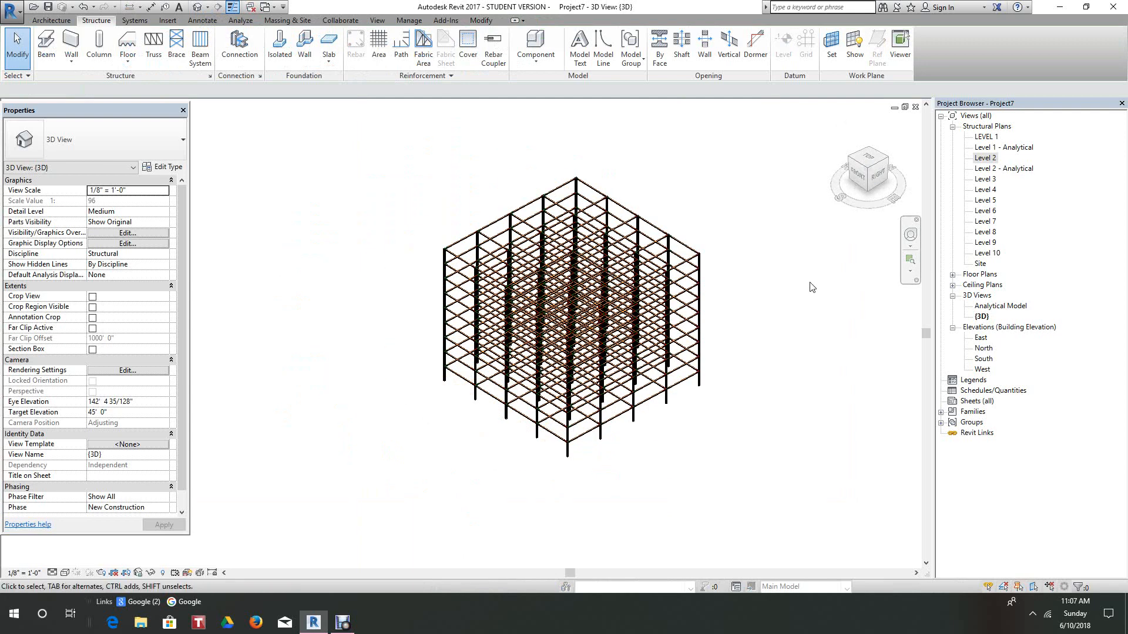
pyautogui.click(879, 181)
pyautogui.keyDown('shift'); pyautogui.moveTo(787, 182); pyautogui.dragTo(708, 206, button='middle'); pyautogui.keyUp('shift')
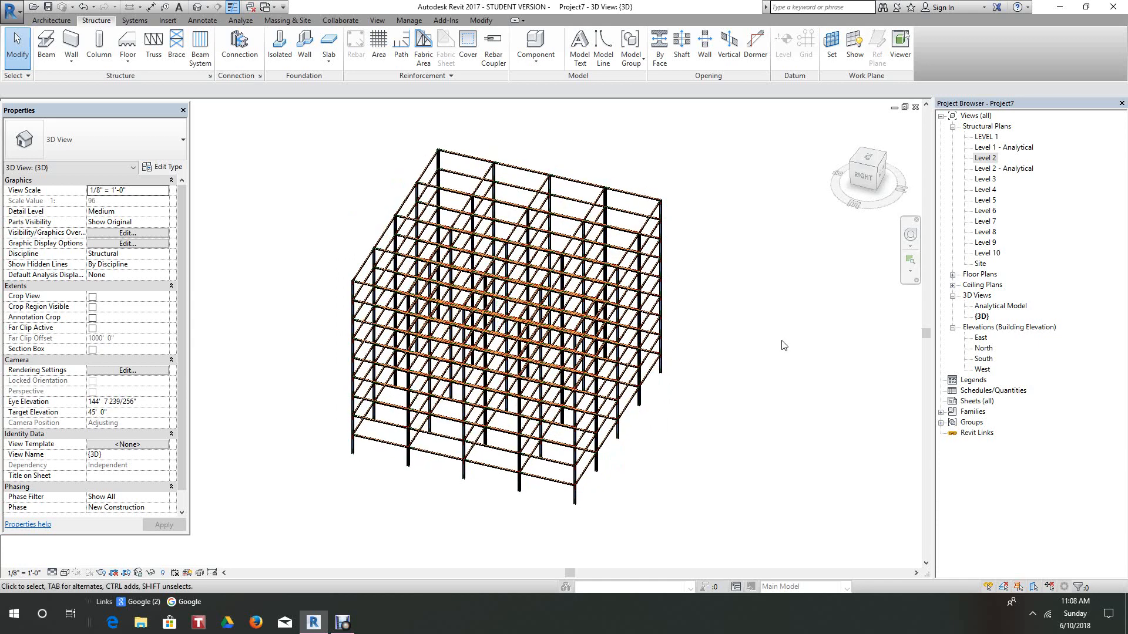
pyautogui.scroll(-2, 782, 342)
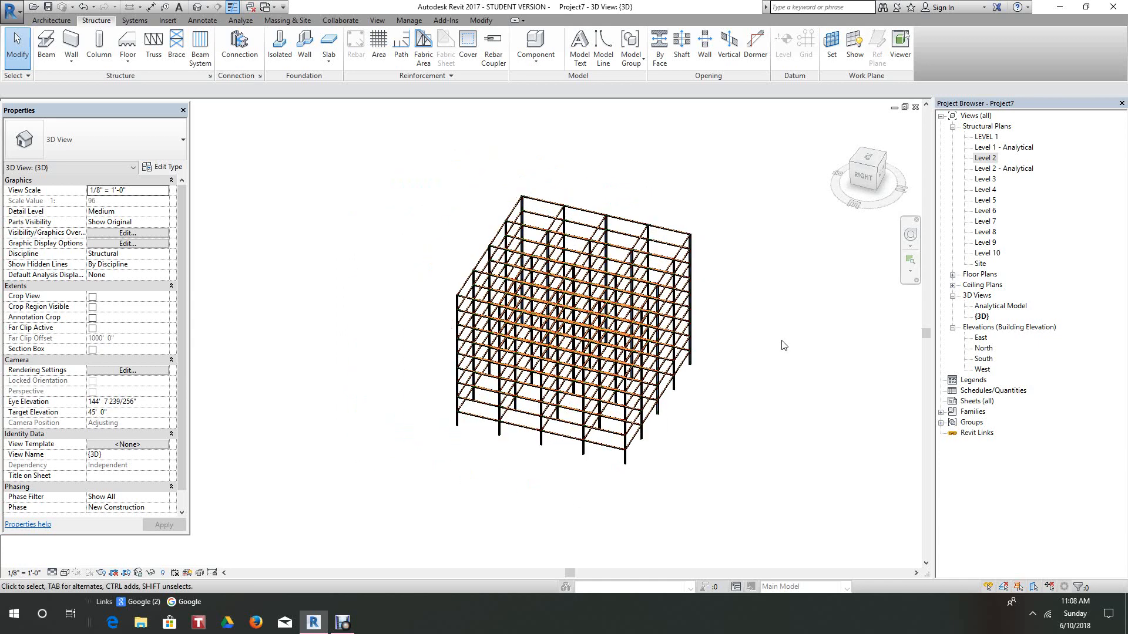
pyautogui.scroll(-1, 782, 342)
pyautogui.scroll(4, 781, 341)
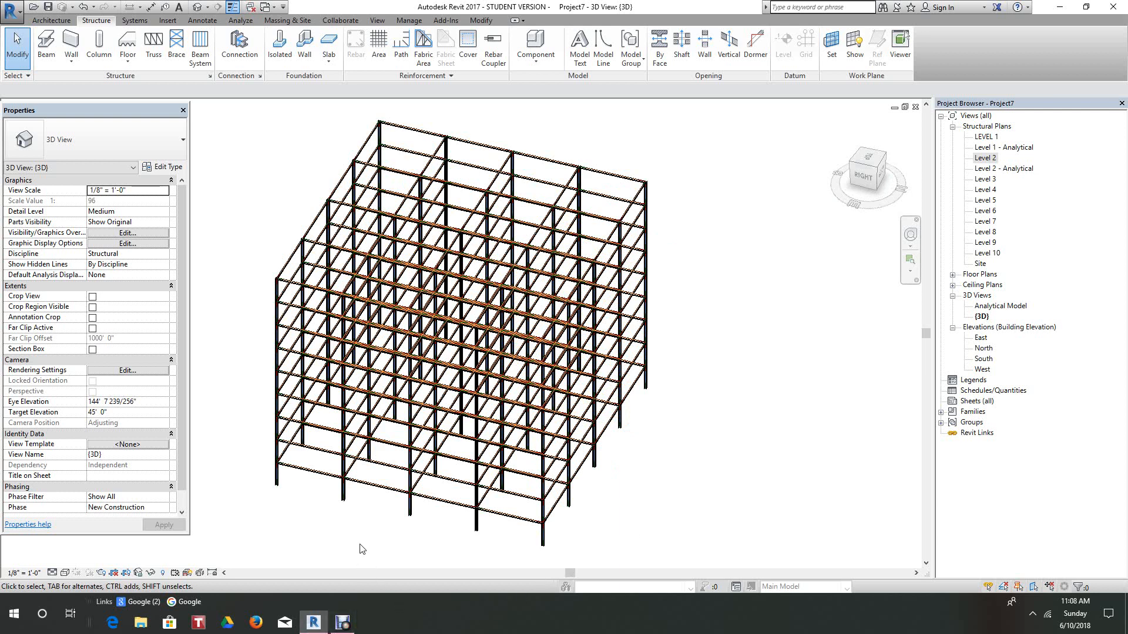
pyautogui.click(343, 624)
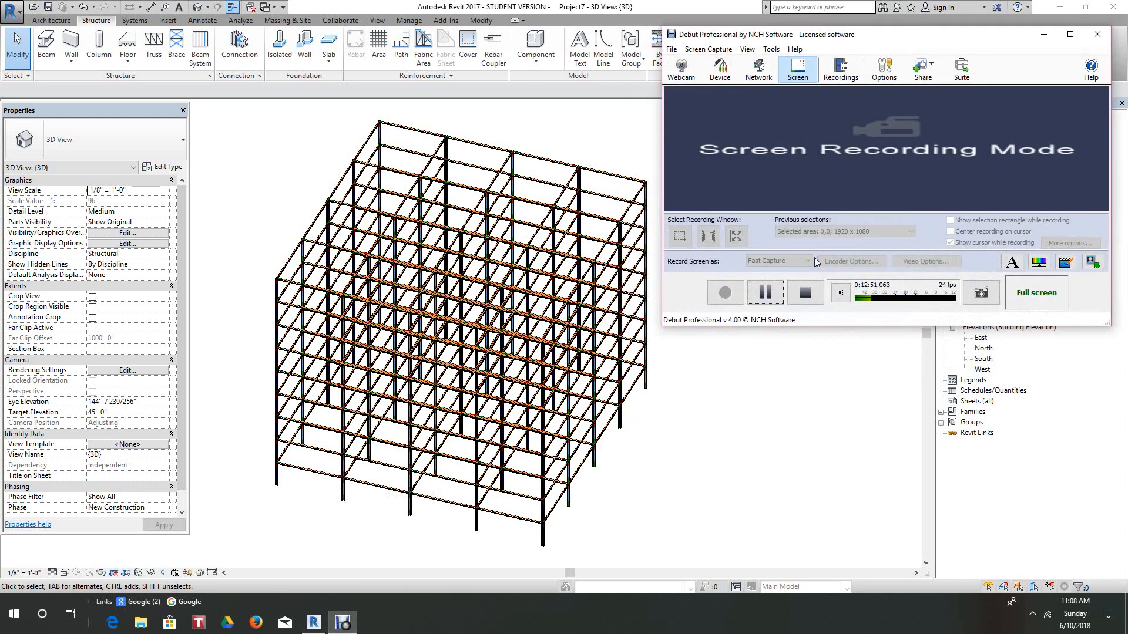